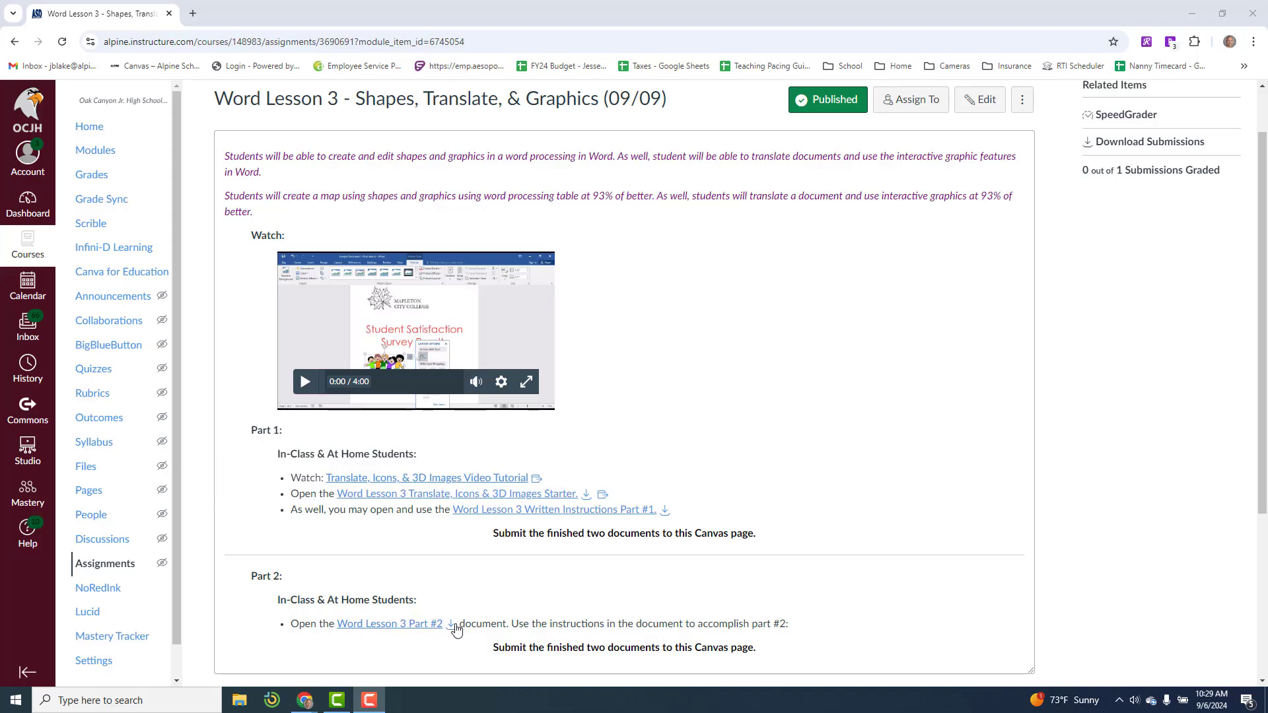
- Download the Word Lesson 3 starter and the Part #1 written instructions, and open the starter document for editing
left_click(587, 494)
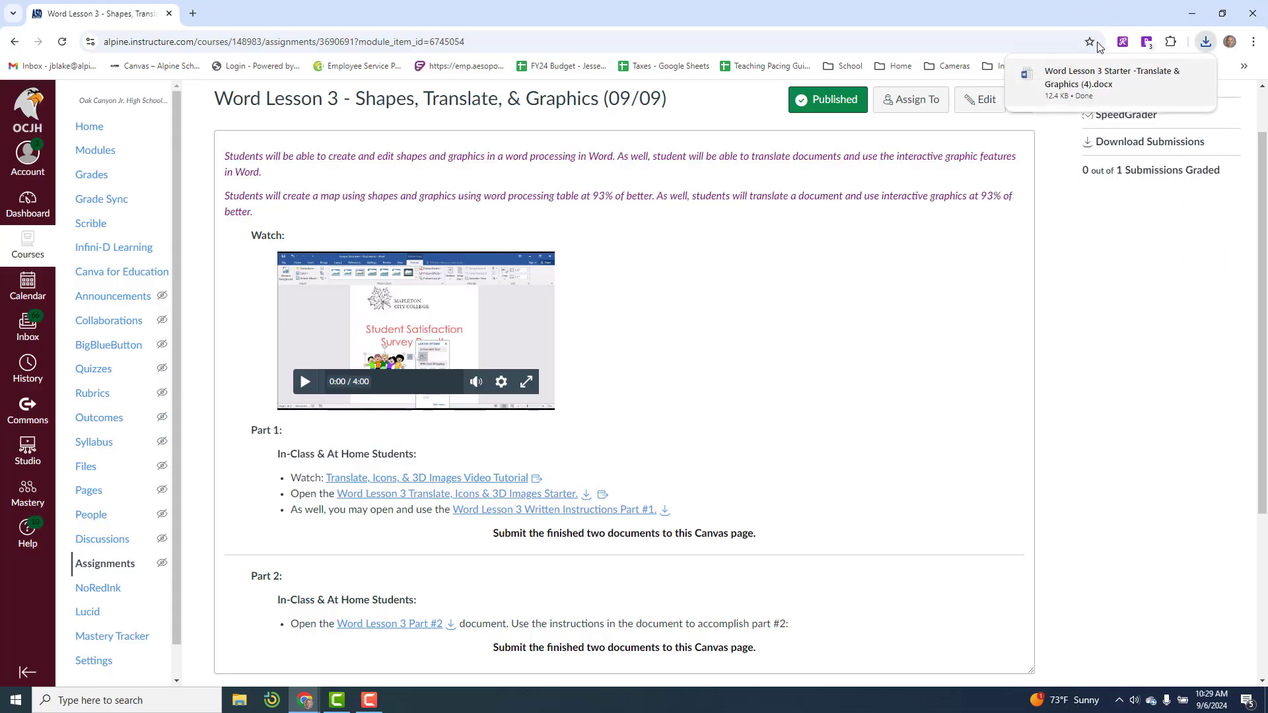
left_click(667, 511)
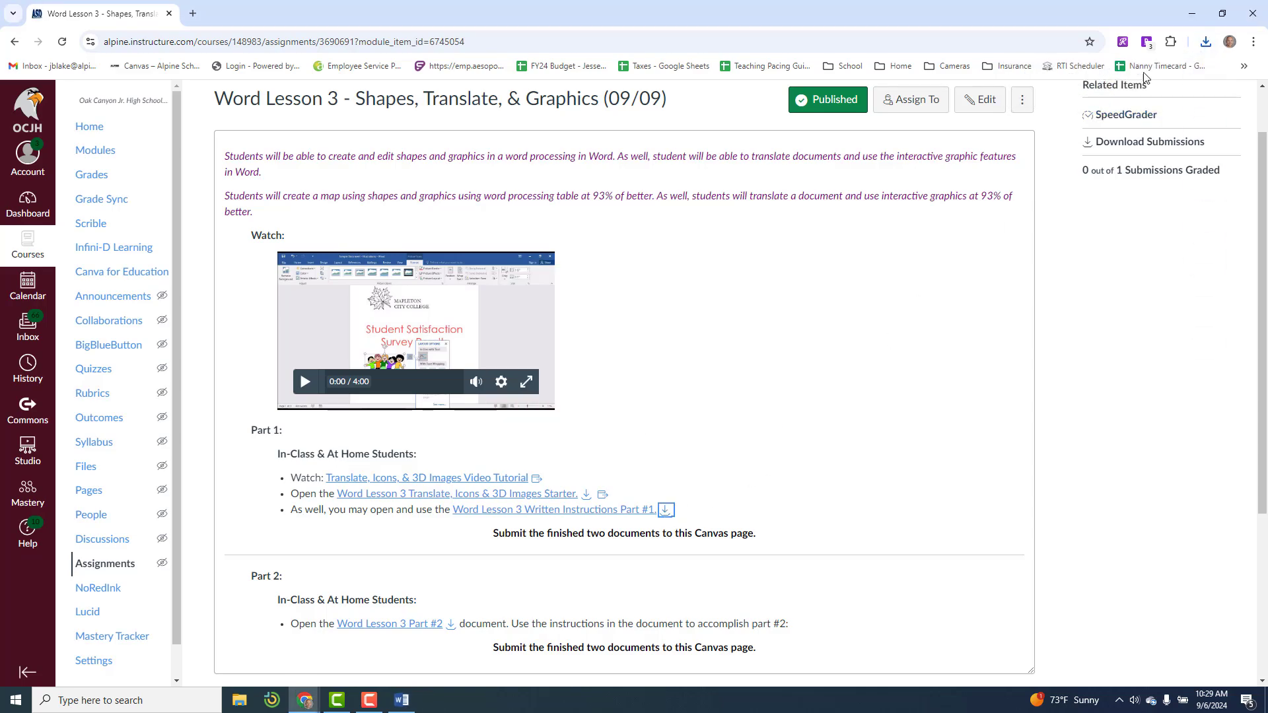
left_click(1206, 42)
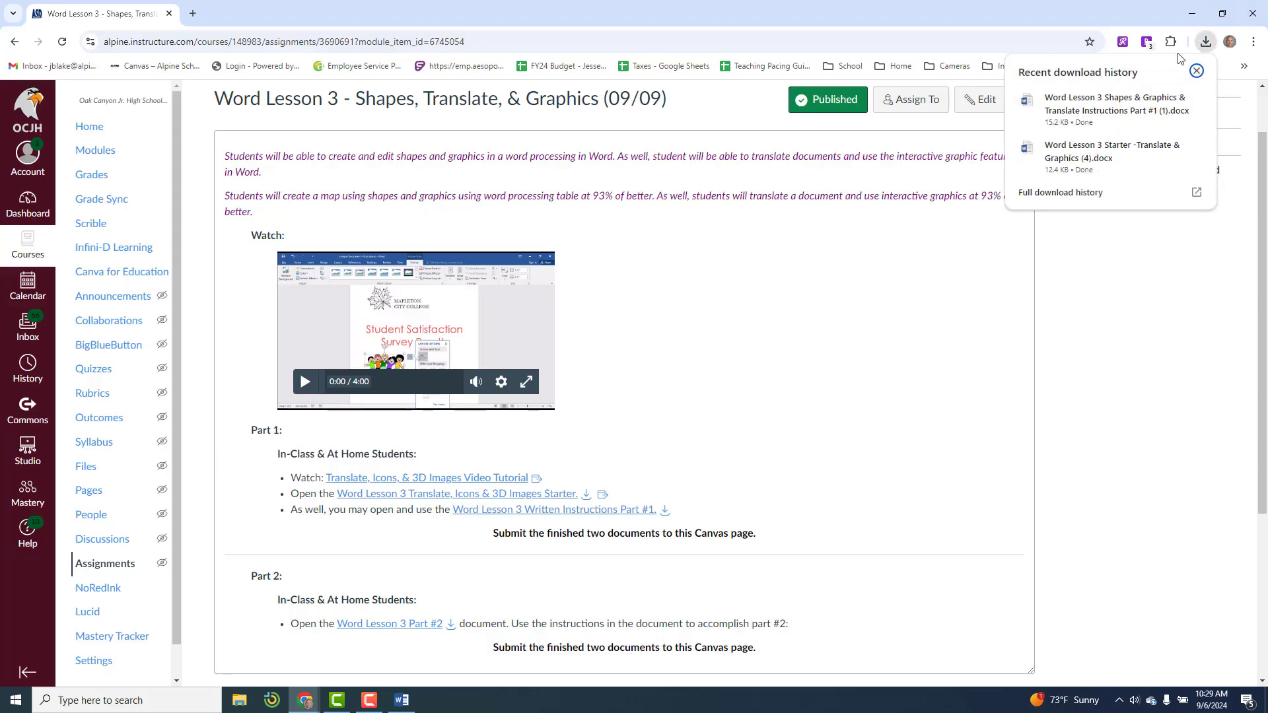
left_click(1080, 159)
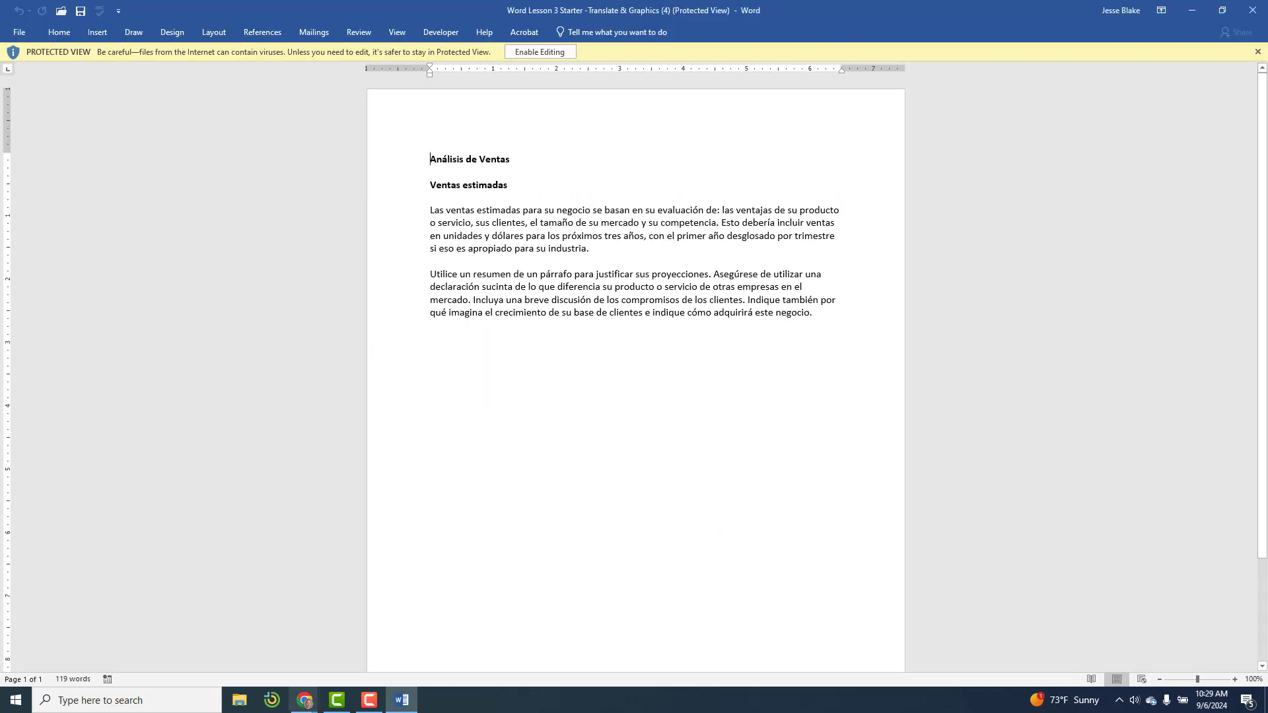
left_click(561, 52)
- Snap the starter document's window to the left half of the screen
left_click(1222, 10)
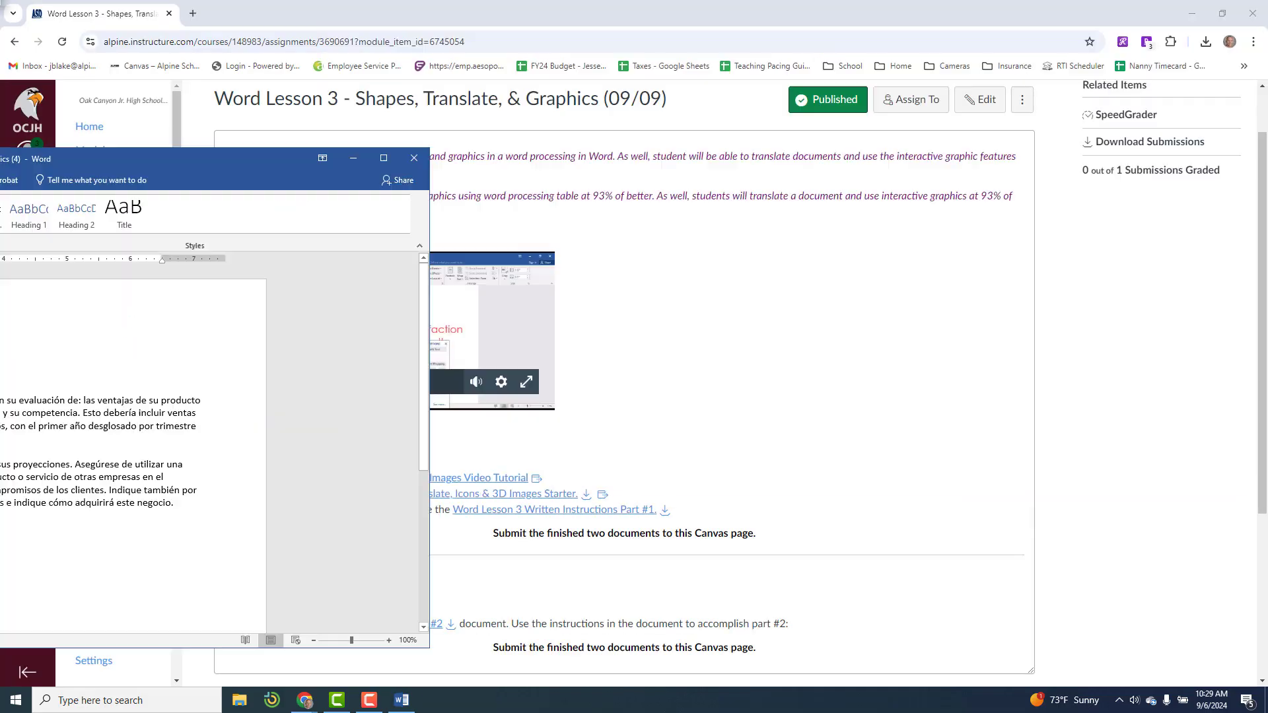
left_click_drag(1, 158, 0, 158)
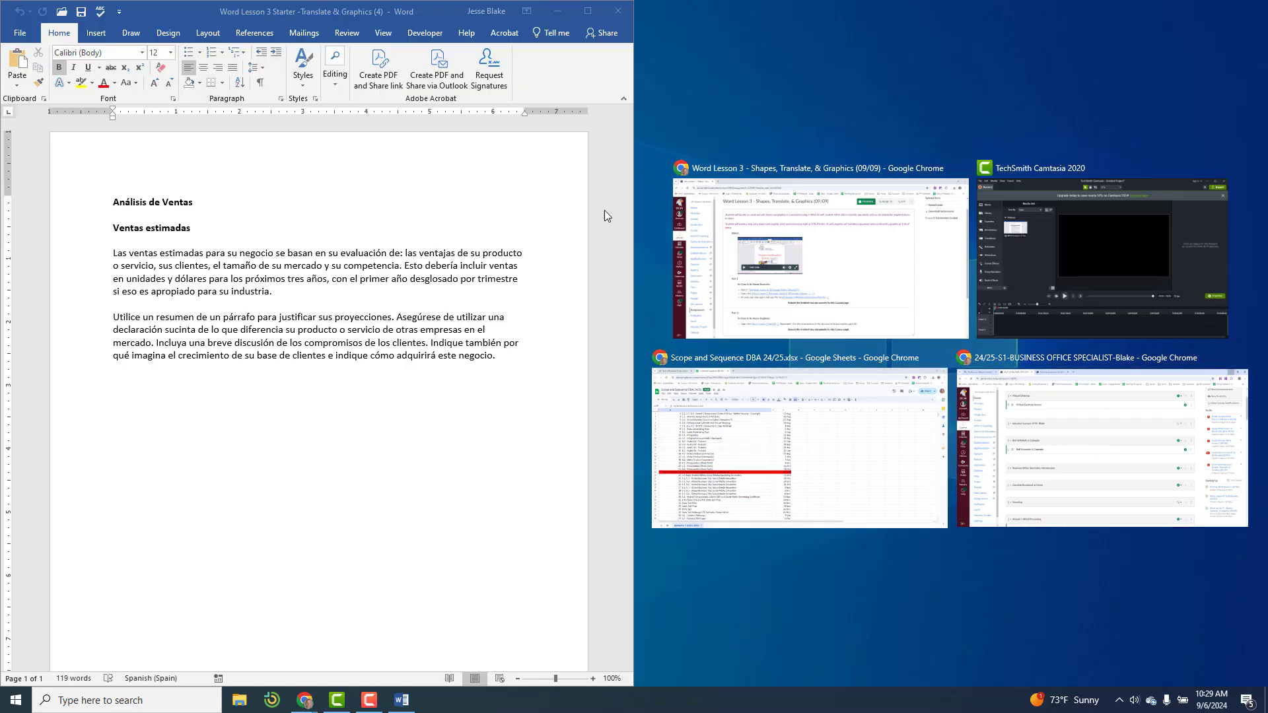
left_click(522, 212)
- Open the downloaded Part #1 instructions document and snap its window to the right half of the screen
left_click(1203, 42)
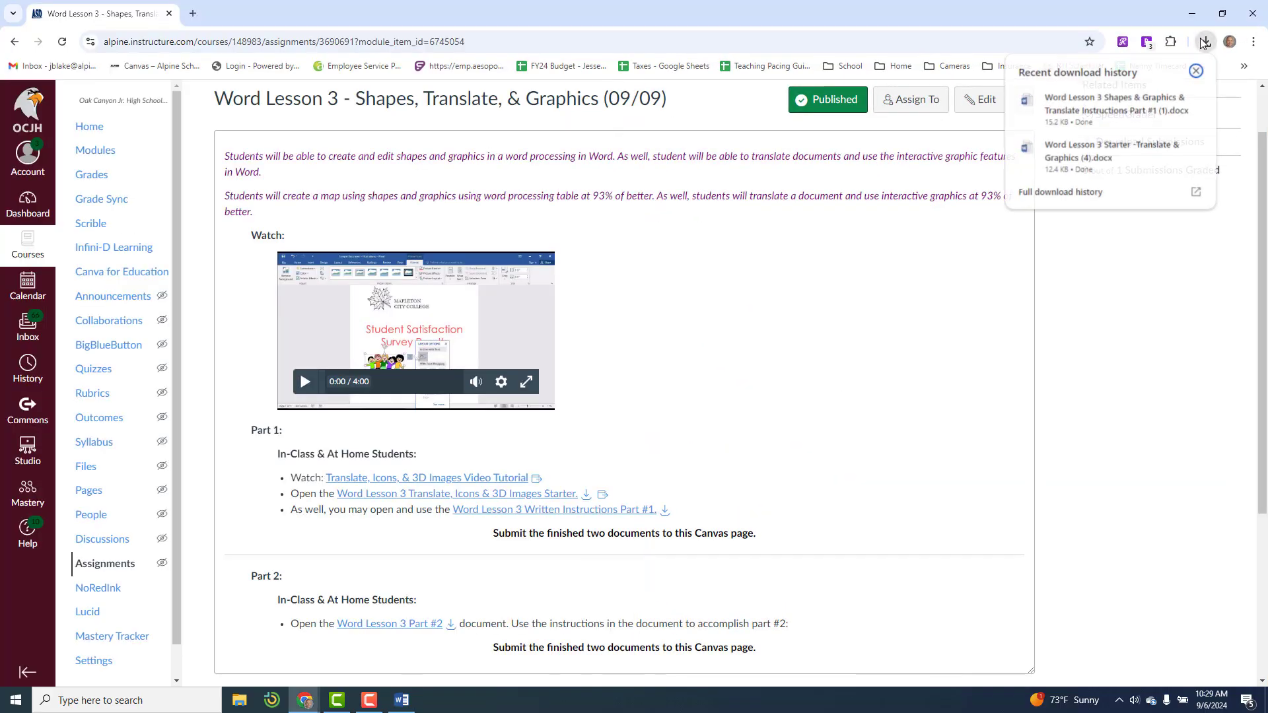
left_click(1131, 113)
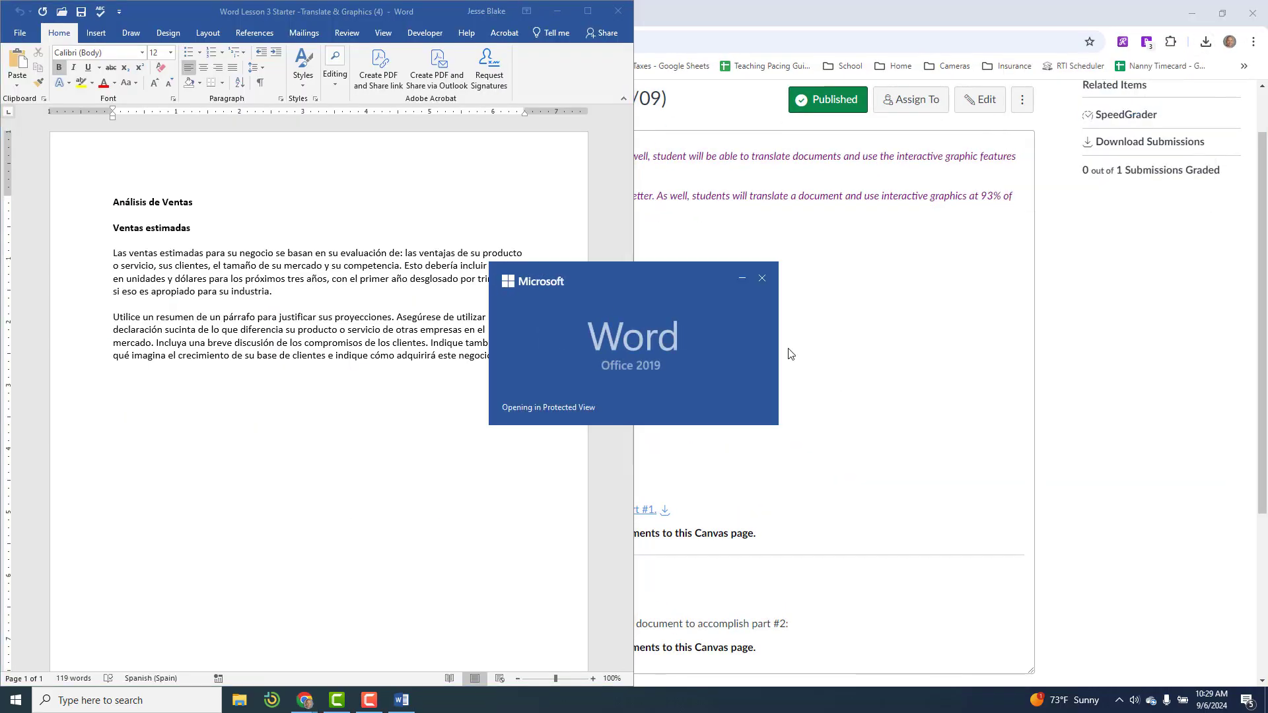
left_click_drag(243, 170, 1267, 169)
- Translate all of the starter document's text from Spanish to English and replace the original with the translation
left_click(588, 11)
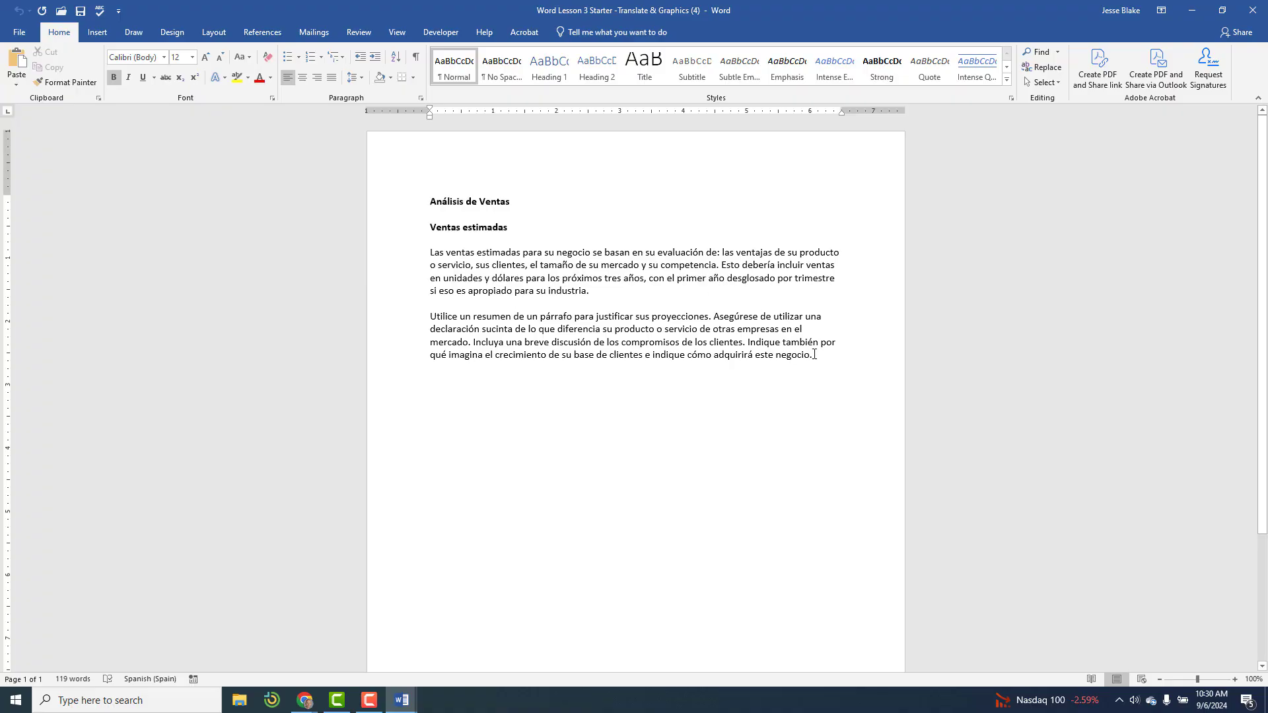
left_click_drag(822, 355, 426, 202)
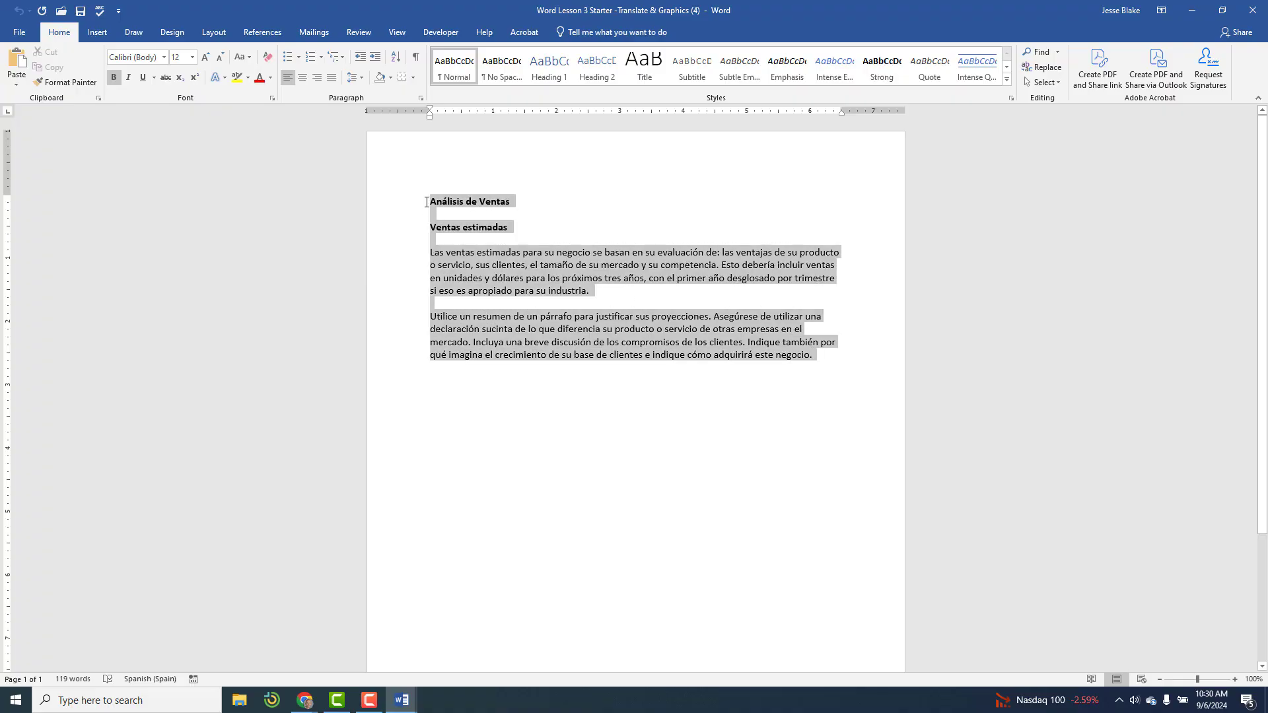
left_click(358, 33)
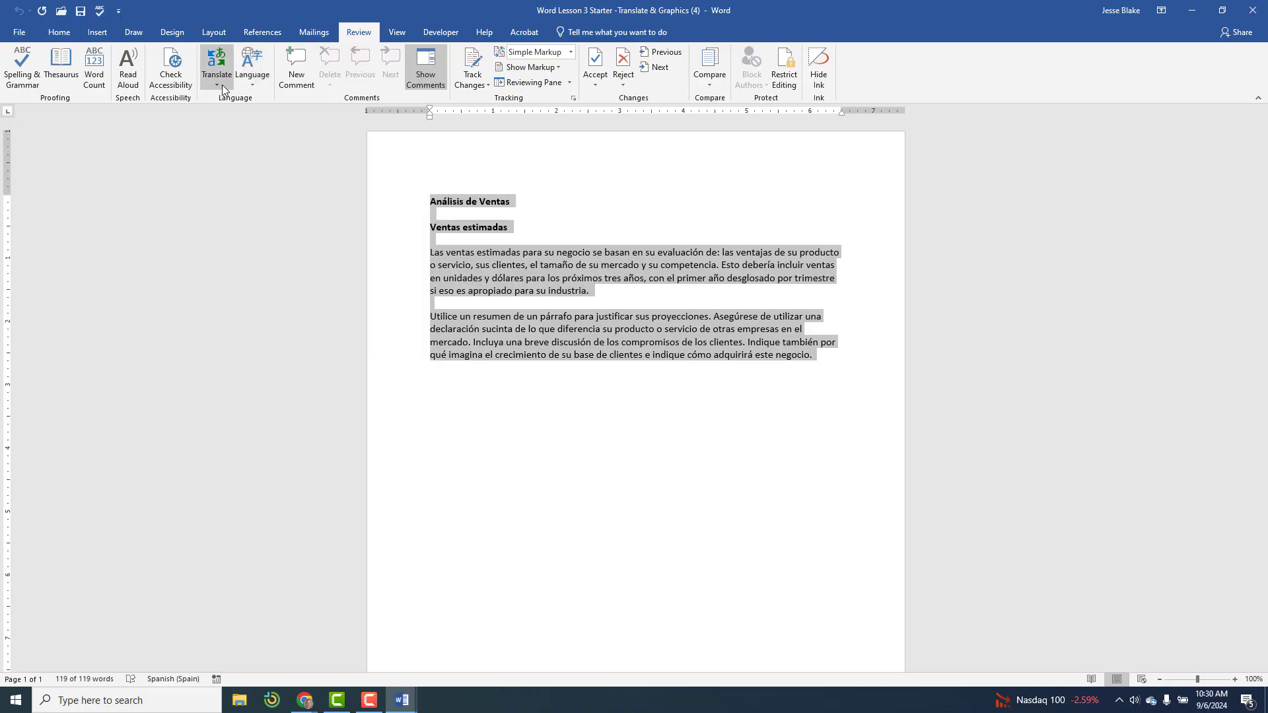
left_click(221, 84)
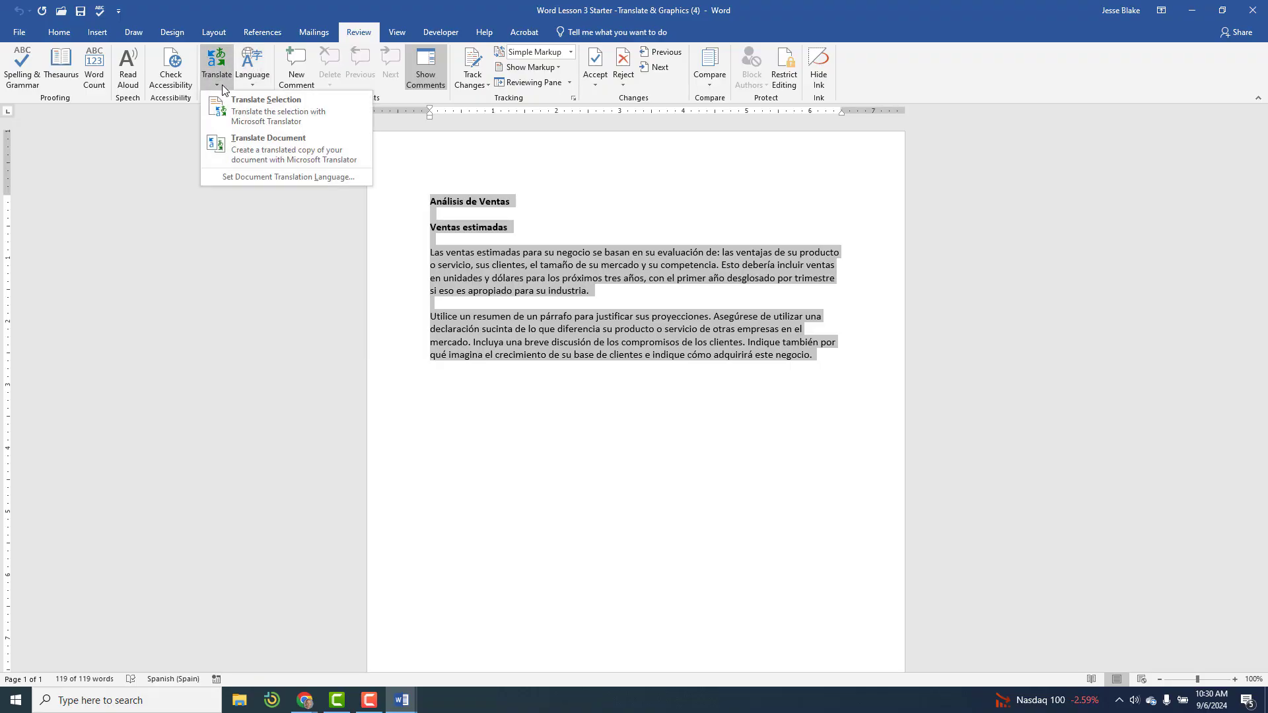
left_click(267, 102)
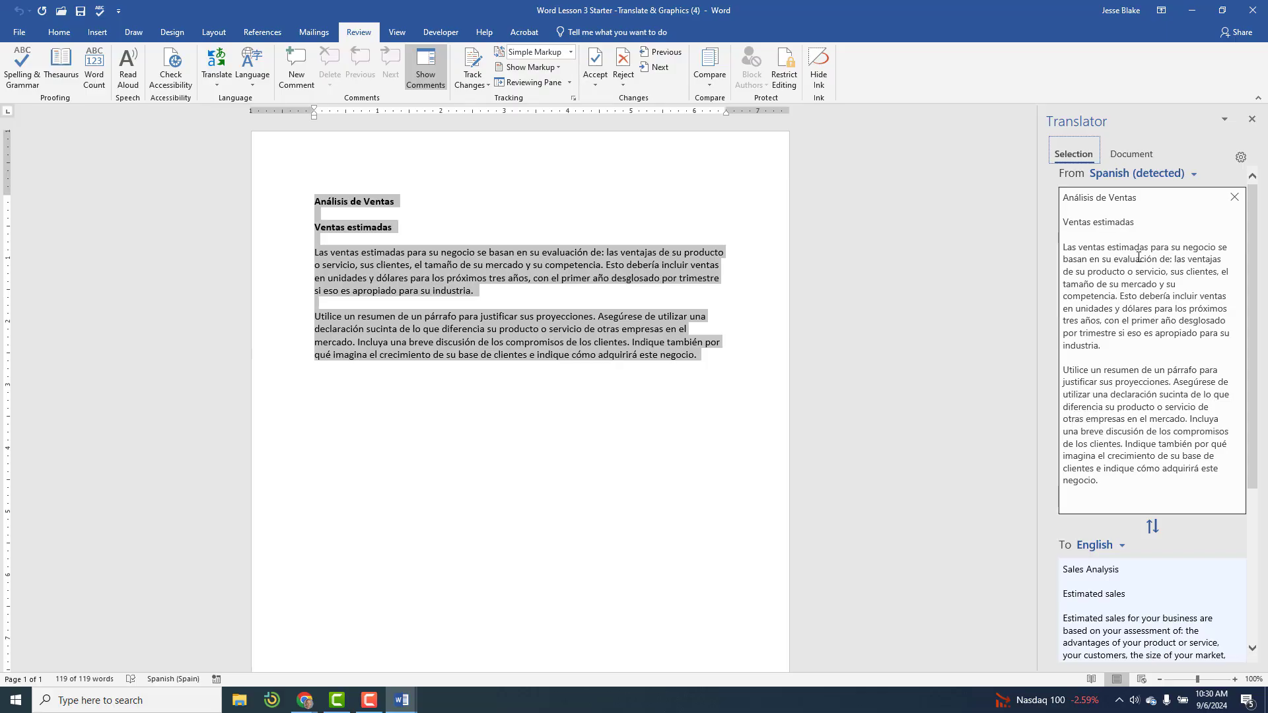
scroll(1174, 569, "down", 3)
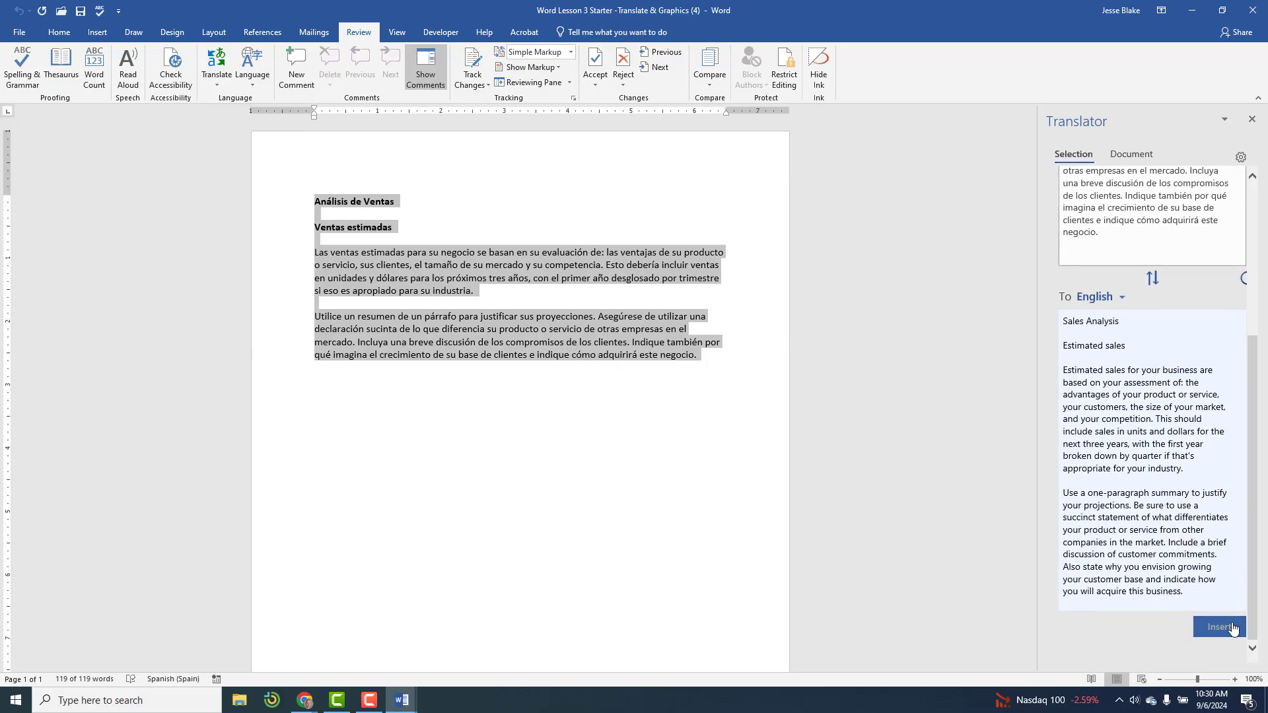
left_click(1220, 628)
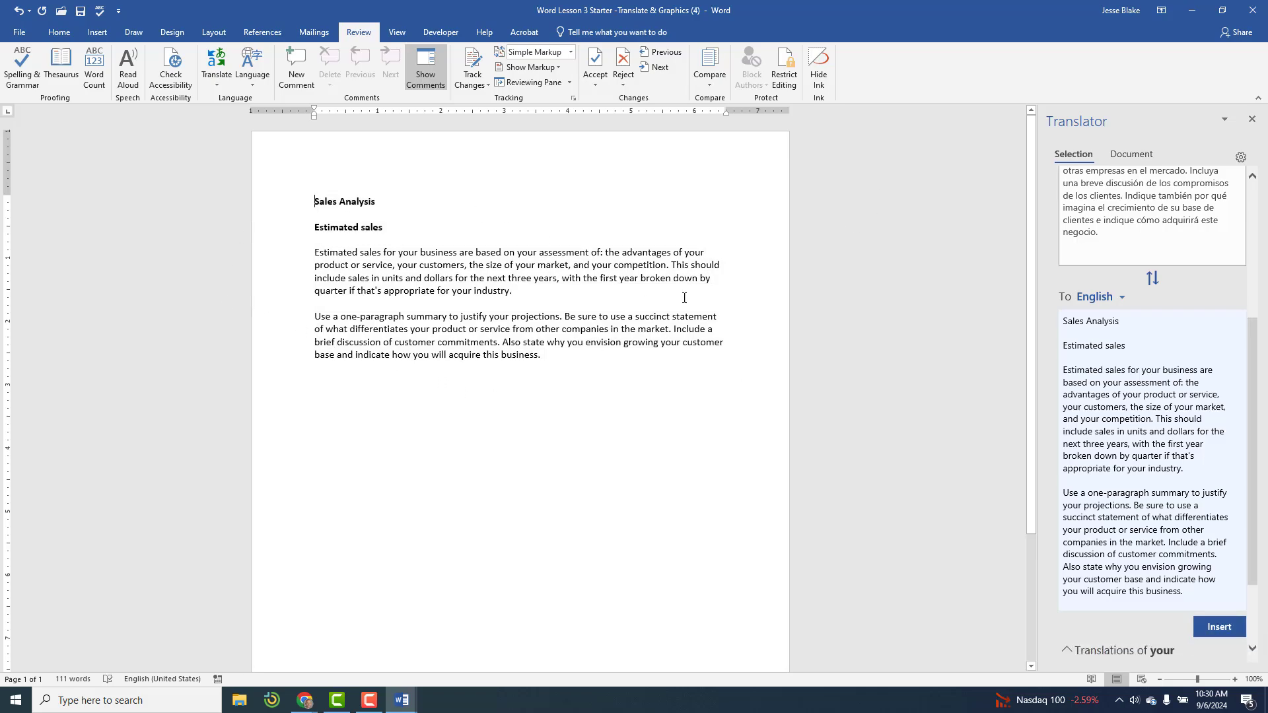
left_click(1250, 121)
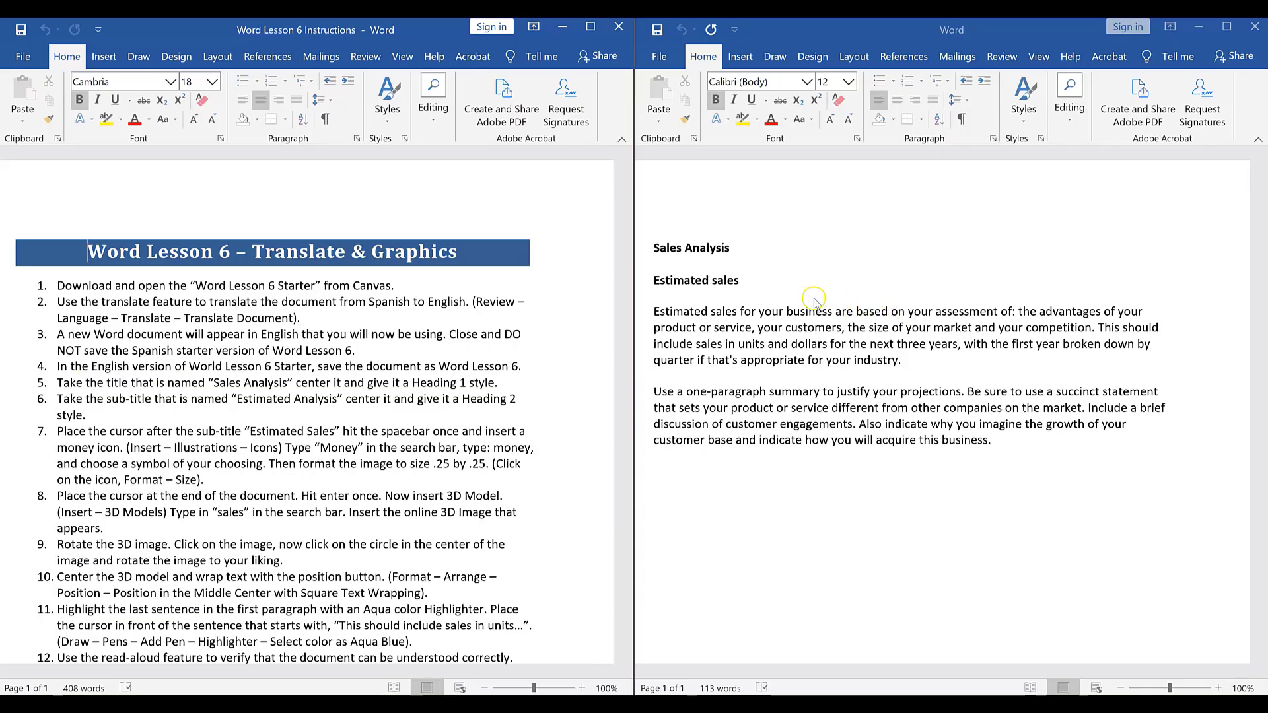
- Center the "Sales Analysis" title and apply the Heading 1 style to it
left_click(725, 247)
left_click_drag(732, 246, 646, 247)
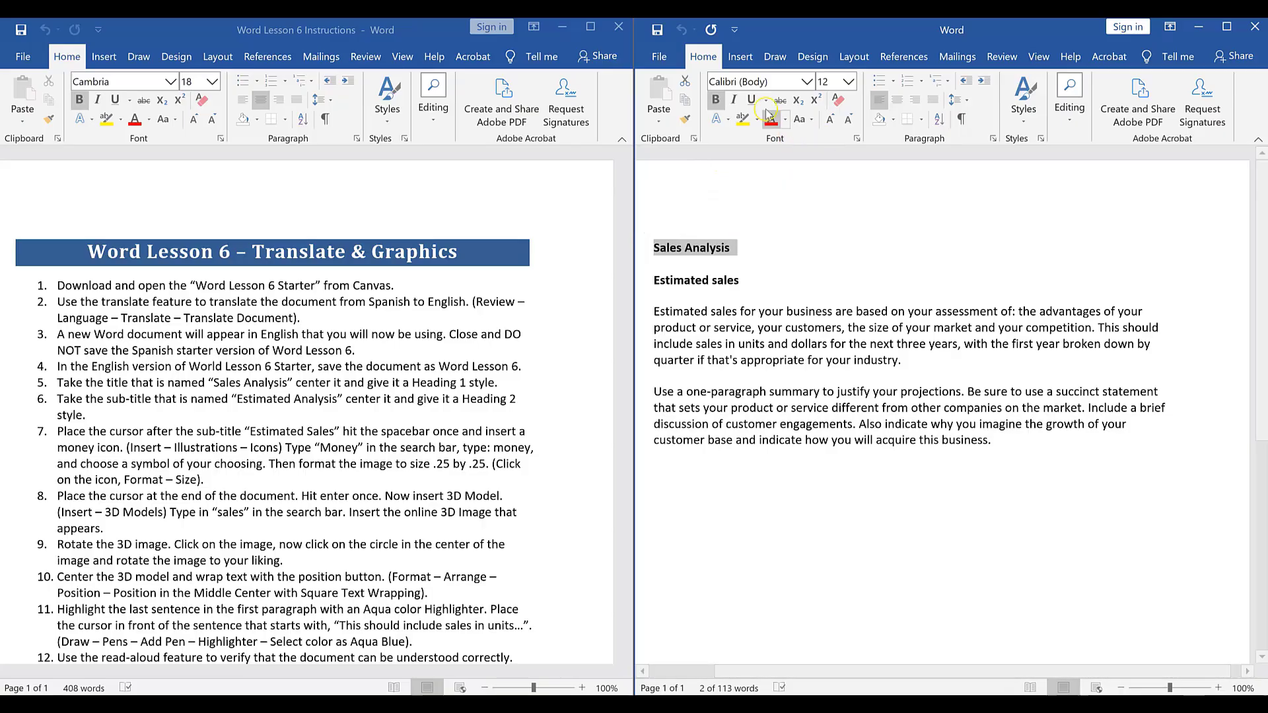
left_click(906, 102)
left_click(1024, 117)
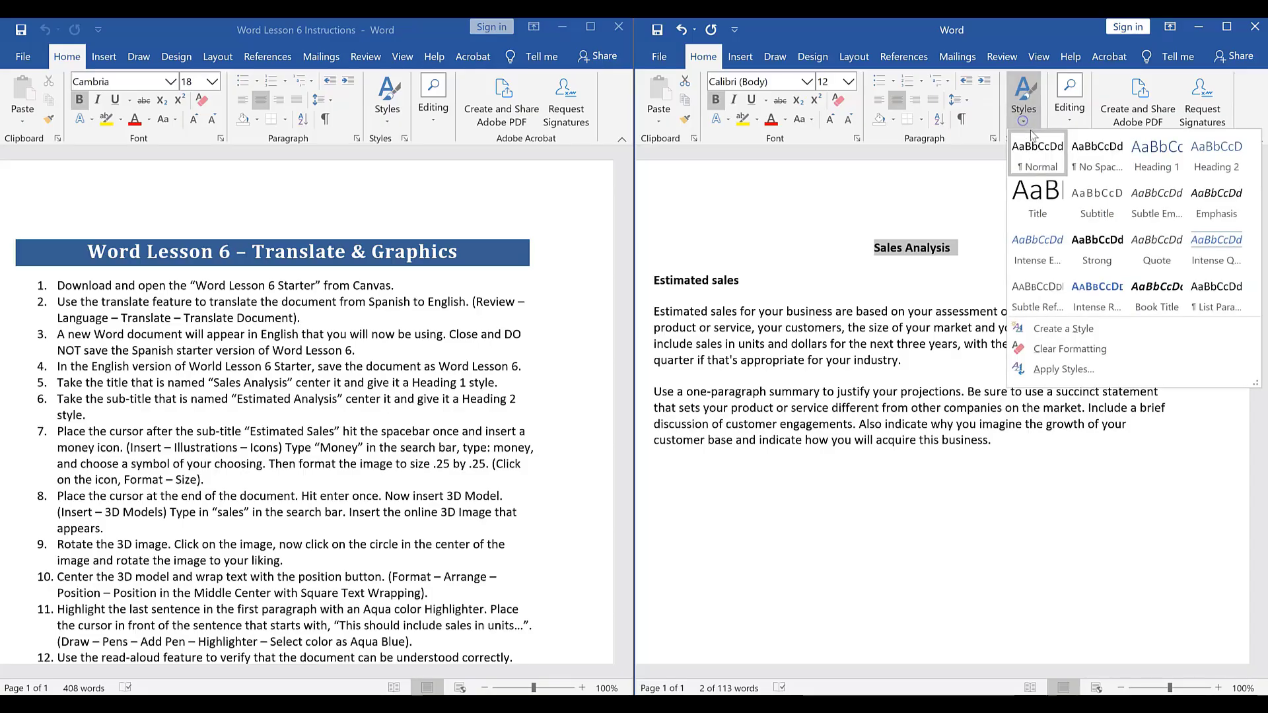
left_click(1165, 160)
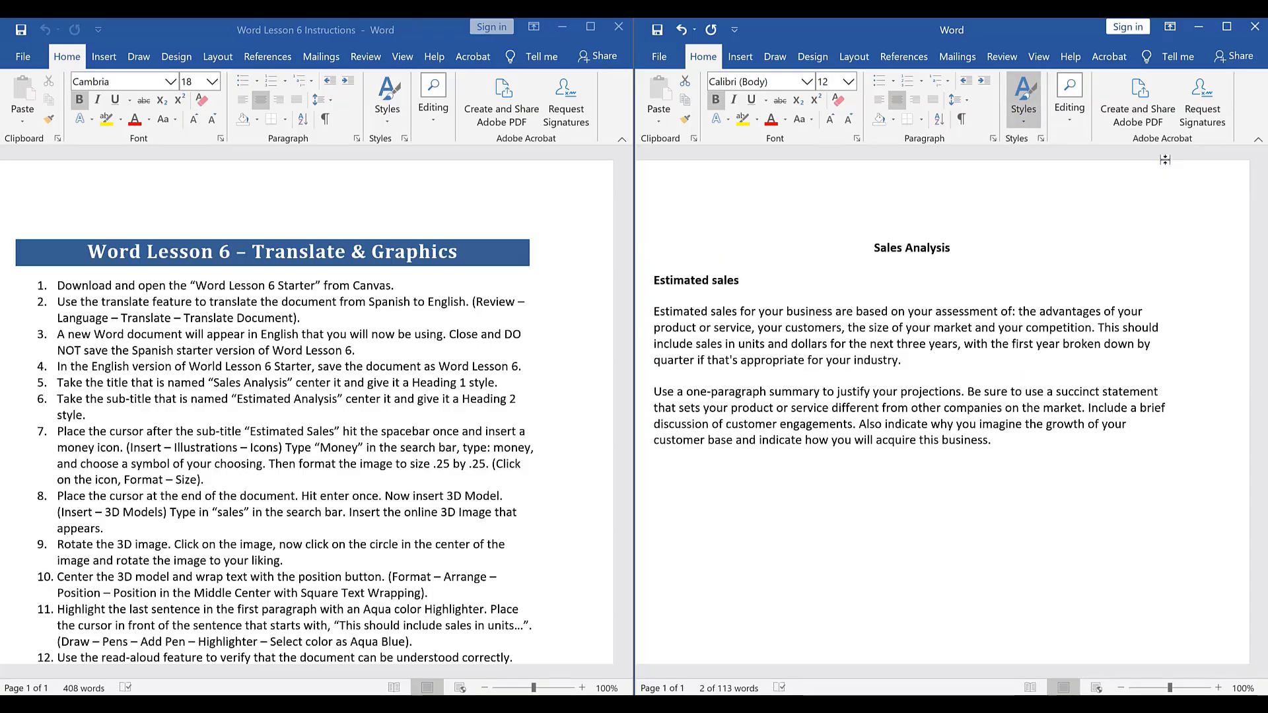
left_click(899, 103)
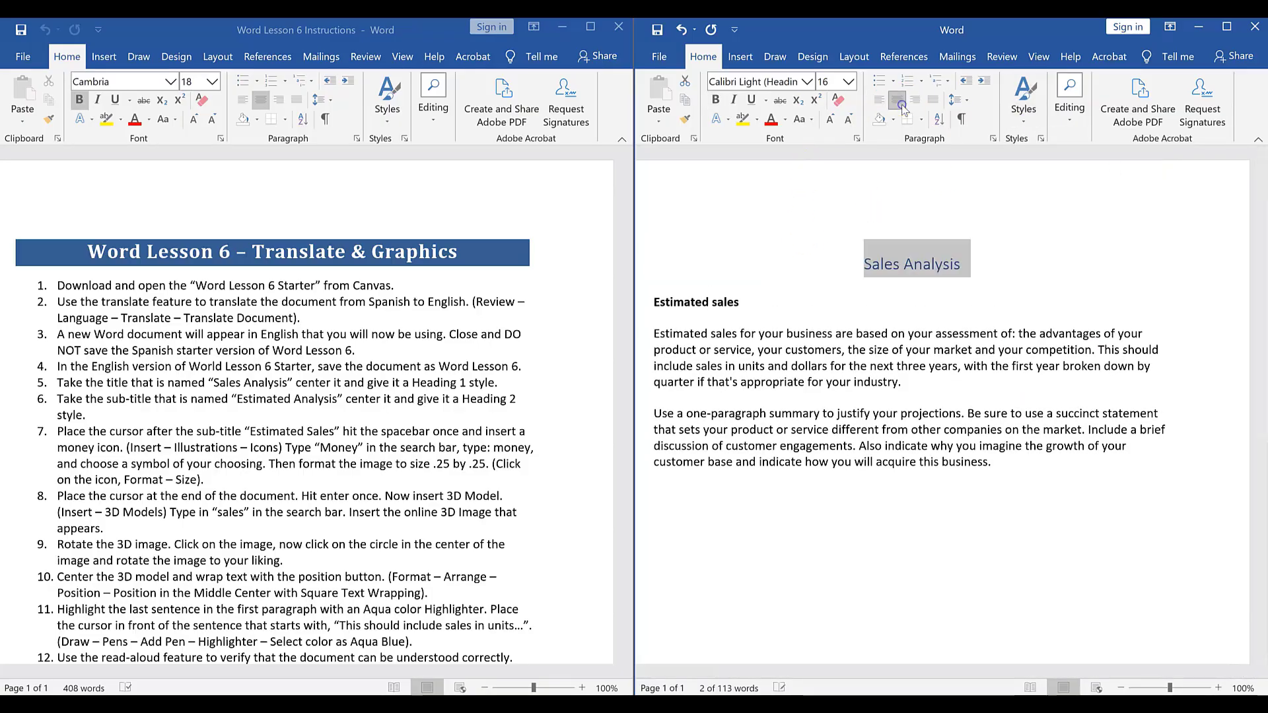
- Apply the Heading 2 style to the "Estimated Sales" subtitle
left_click(674, 343)
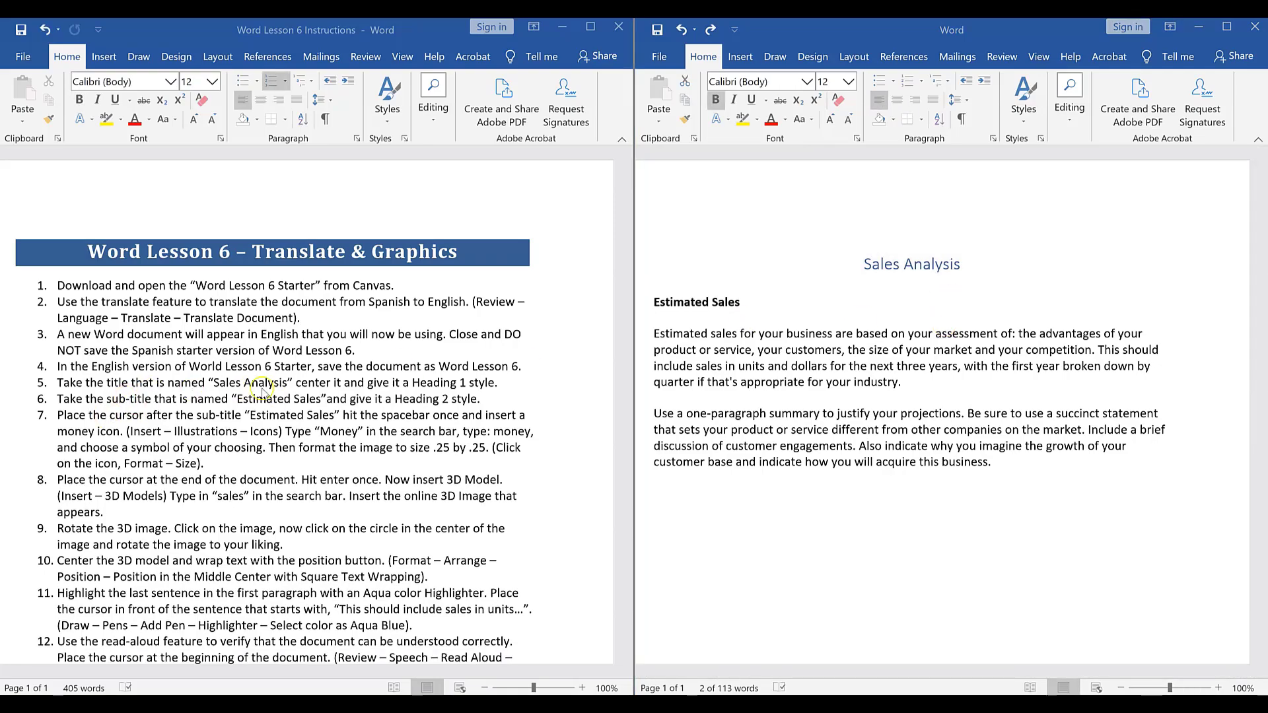
left_click(713, 310)
left_click(740, 303)
left_click_drag(729, 303, 647, 304)
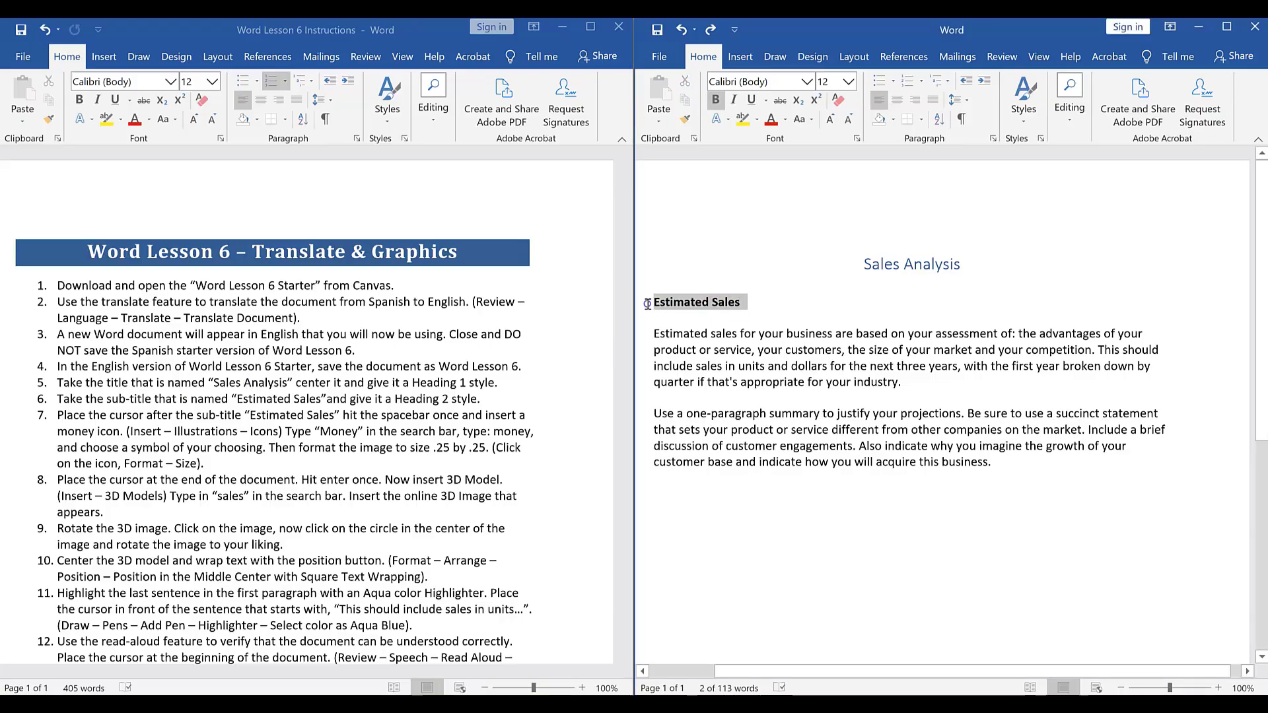
left_click(1040, 121)
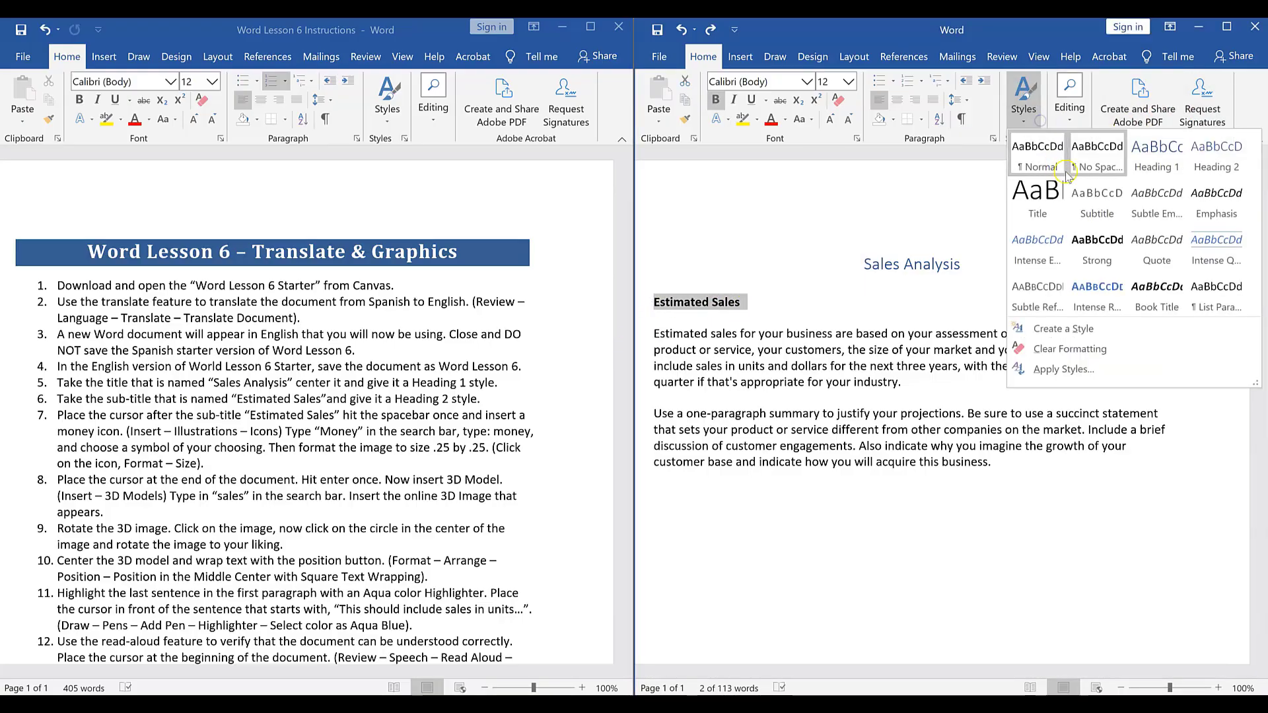
left_click(1217, 150)
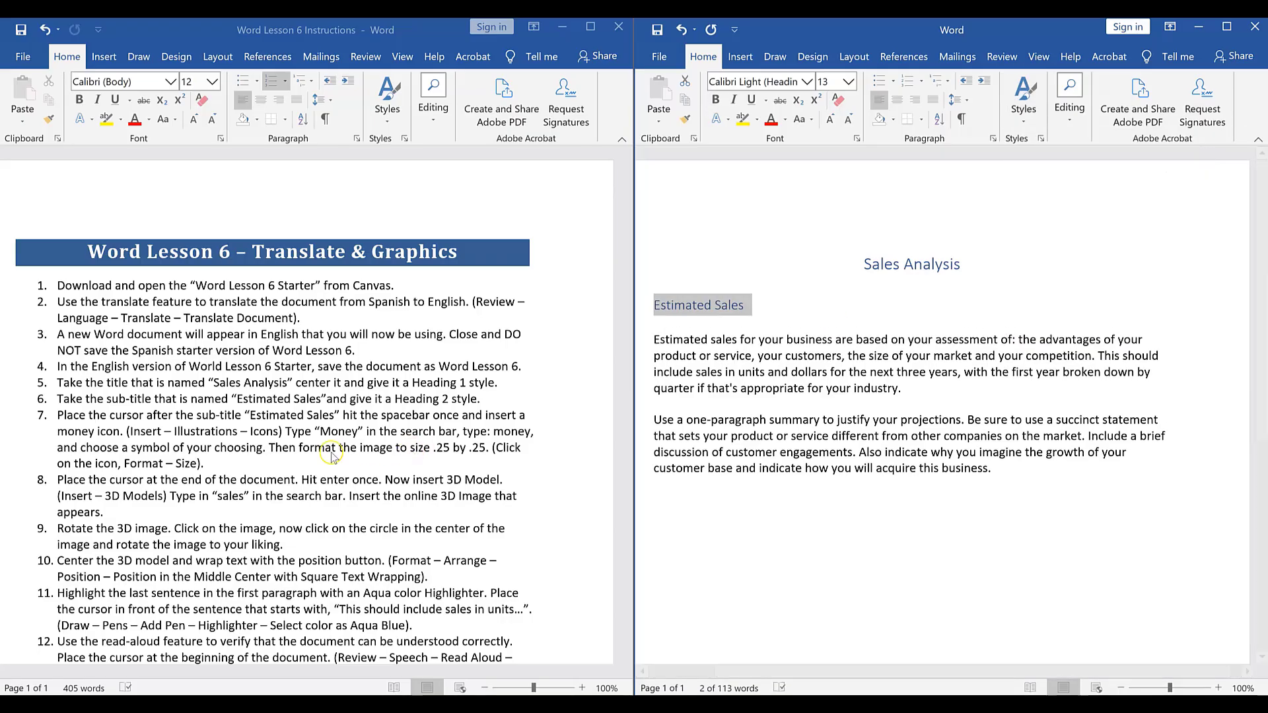
- Add one space after the "Estimated Sales" subtitle as the insertion point for an icon
left_click(132, 413)
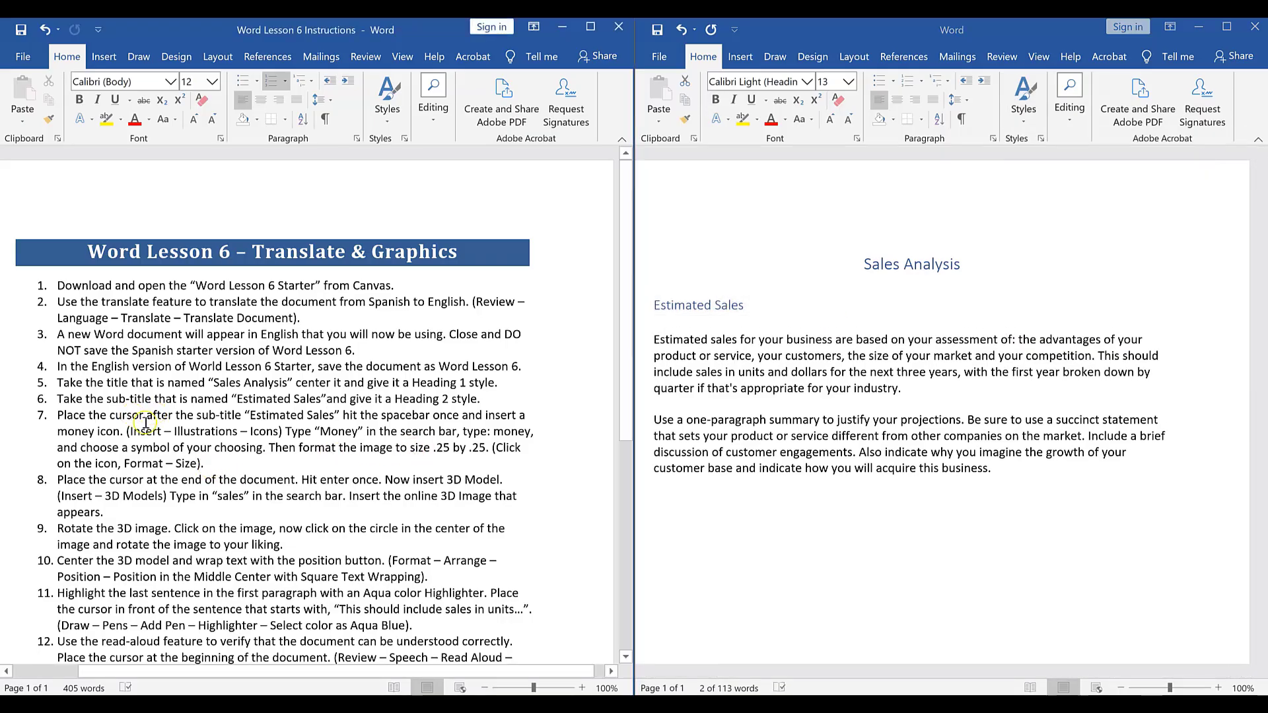
left_click(746, 306)
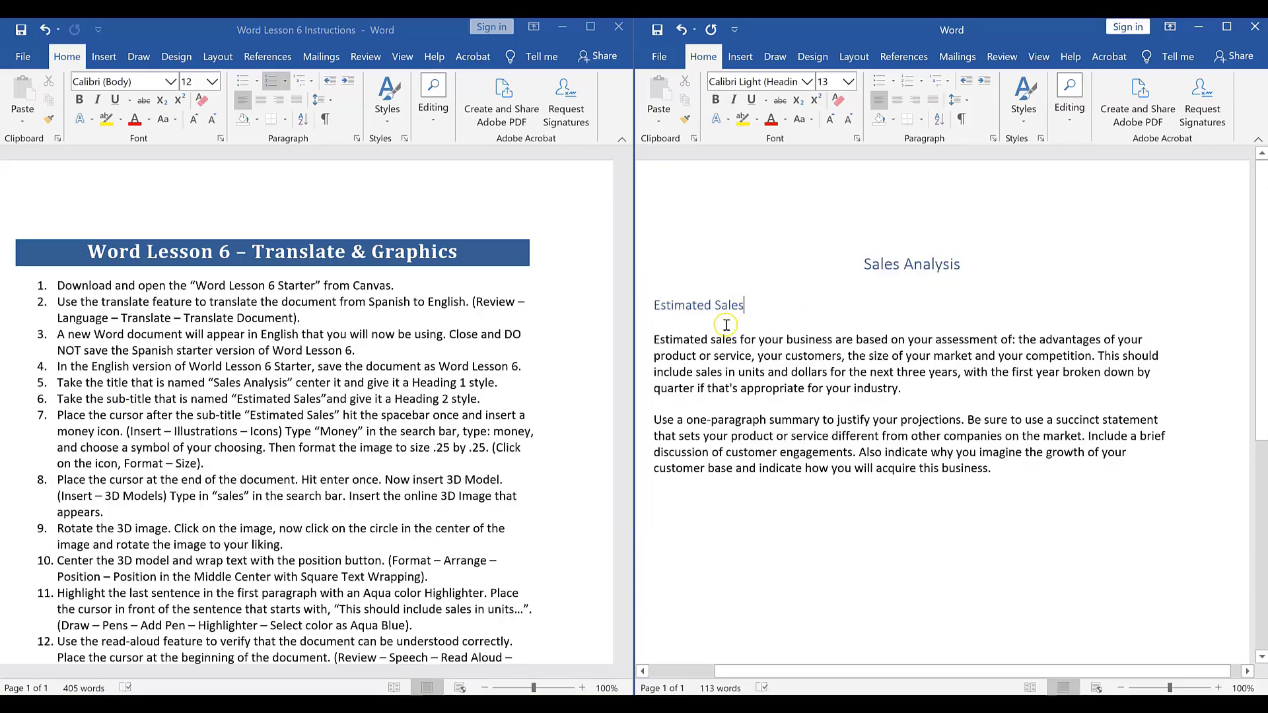
left_click(457, 396)
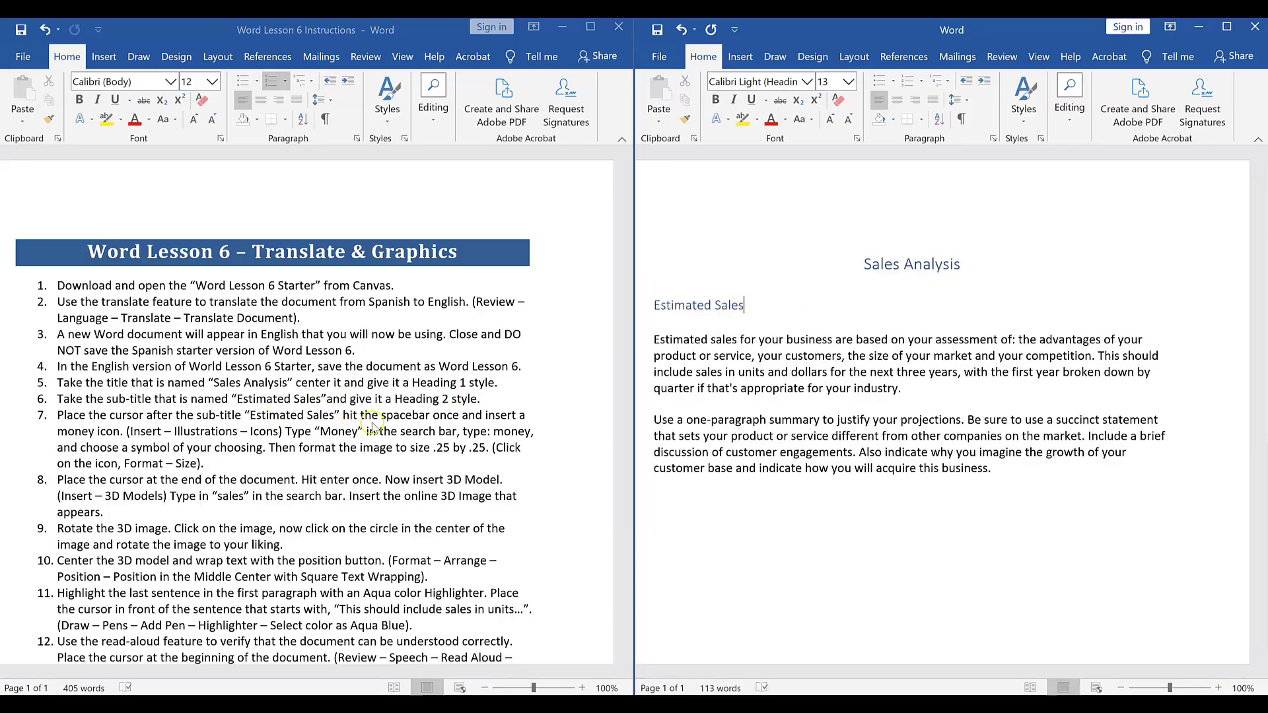
left_click(768, 341)
left_click(746, 307)
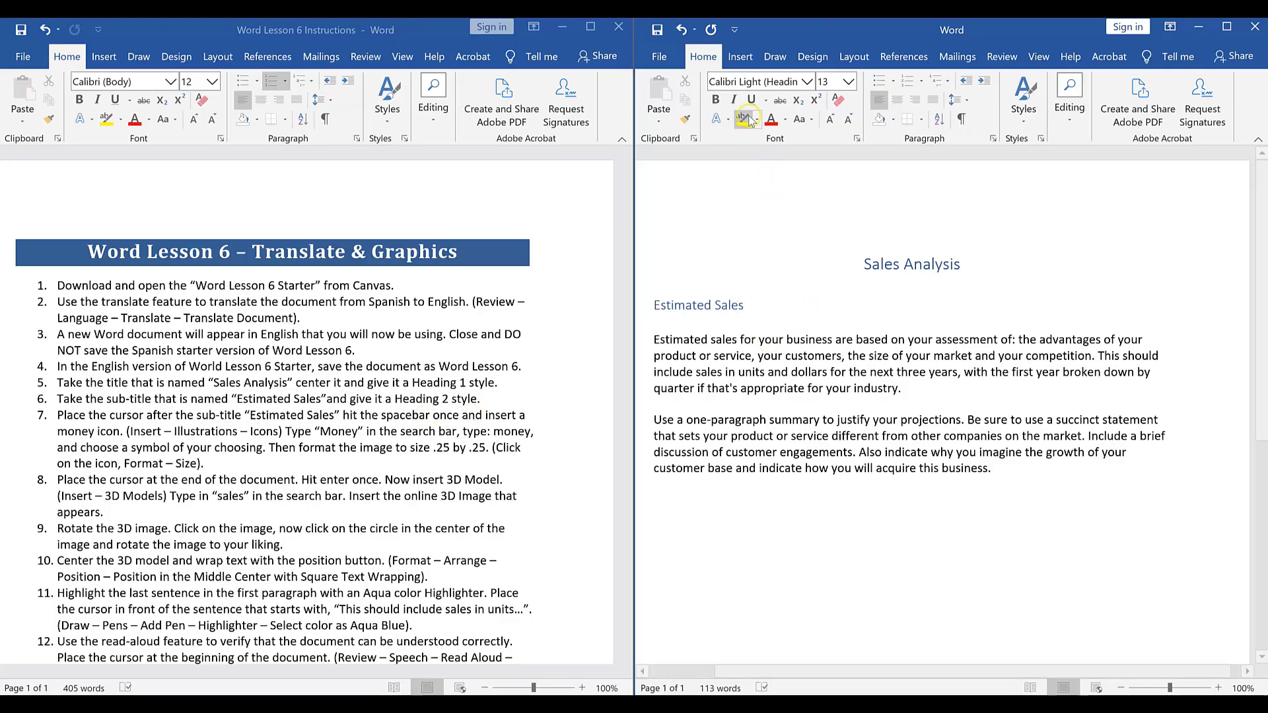
left_click(740, 58)
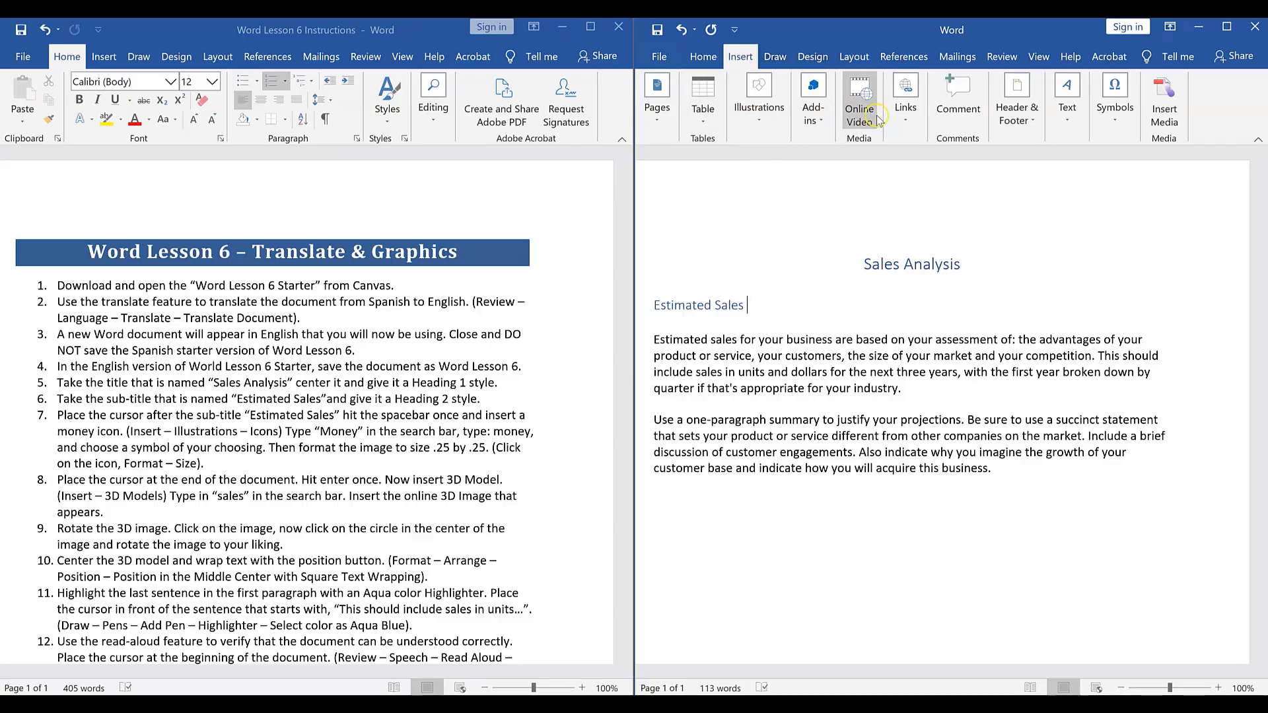
left_click(1226, 27)
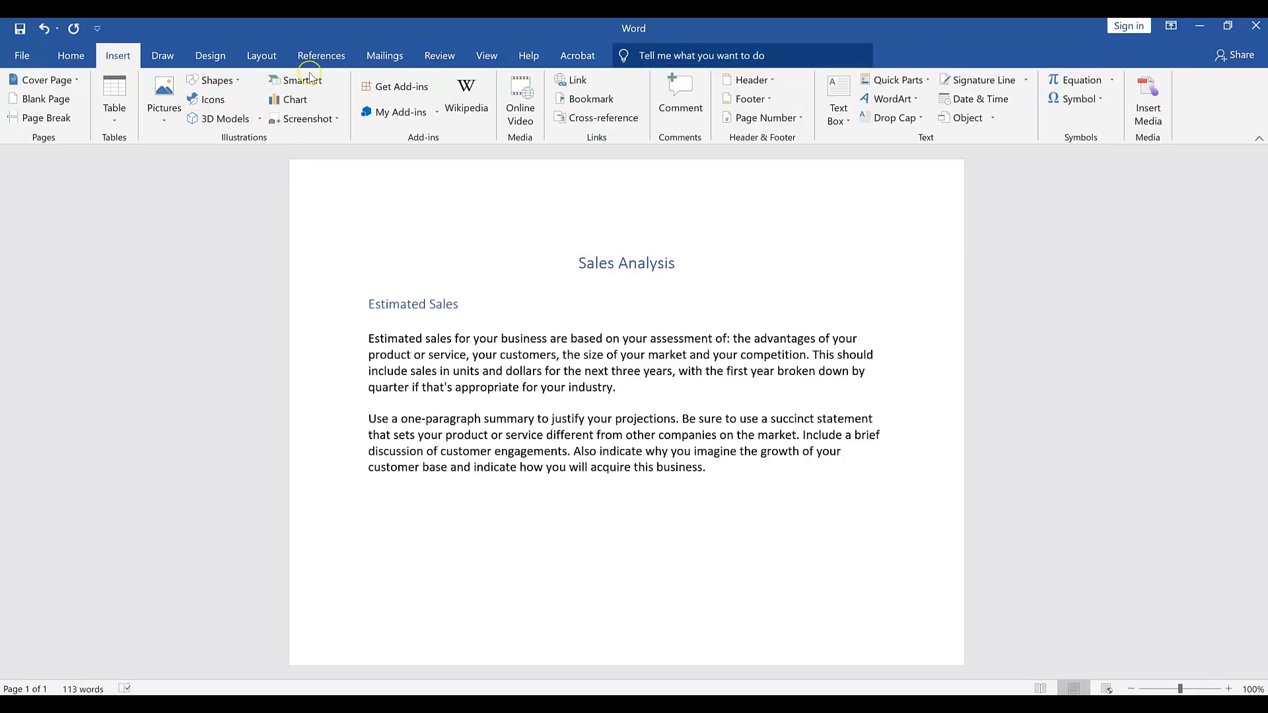
left_click(1228, 26)
left_click_drag(691, 382, 1267, 356)
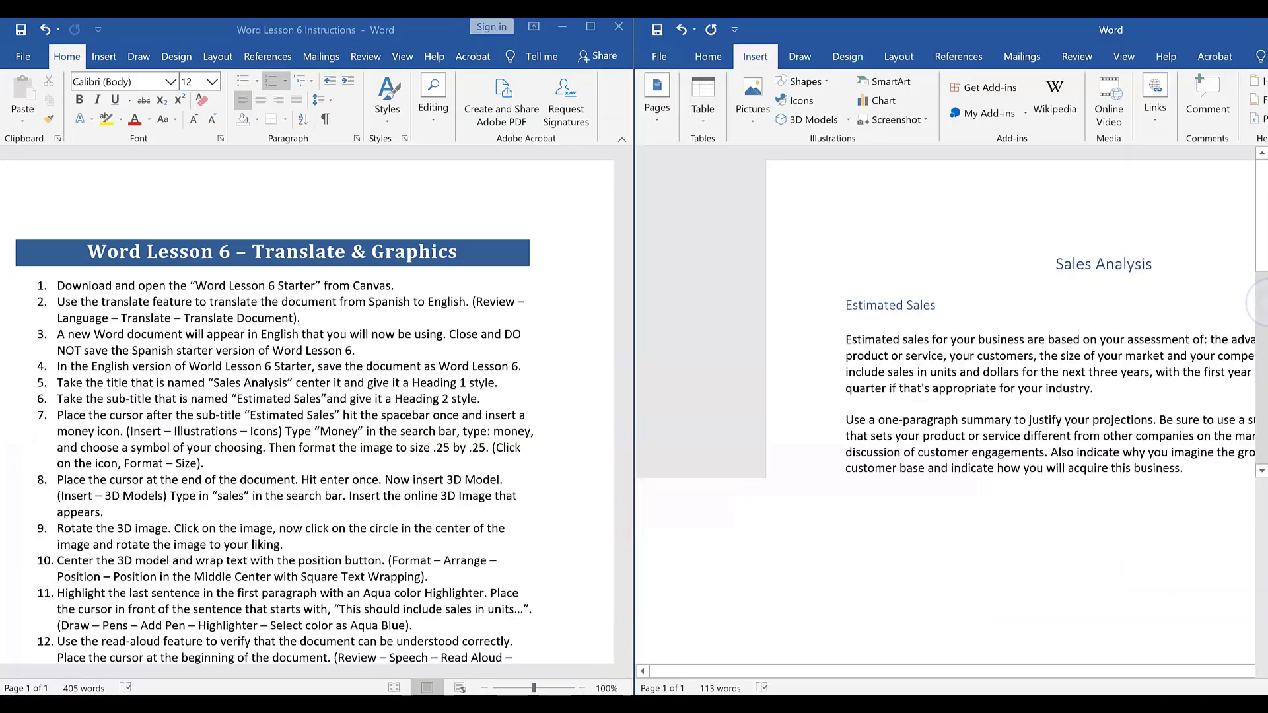
- Search the icon library for "money" and insert the coin stack icon after the "Estimated Sales" subtitle
left_click(759, 109)
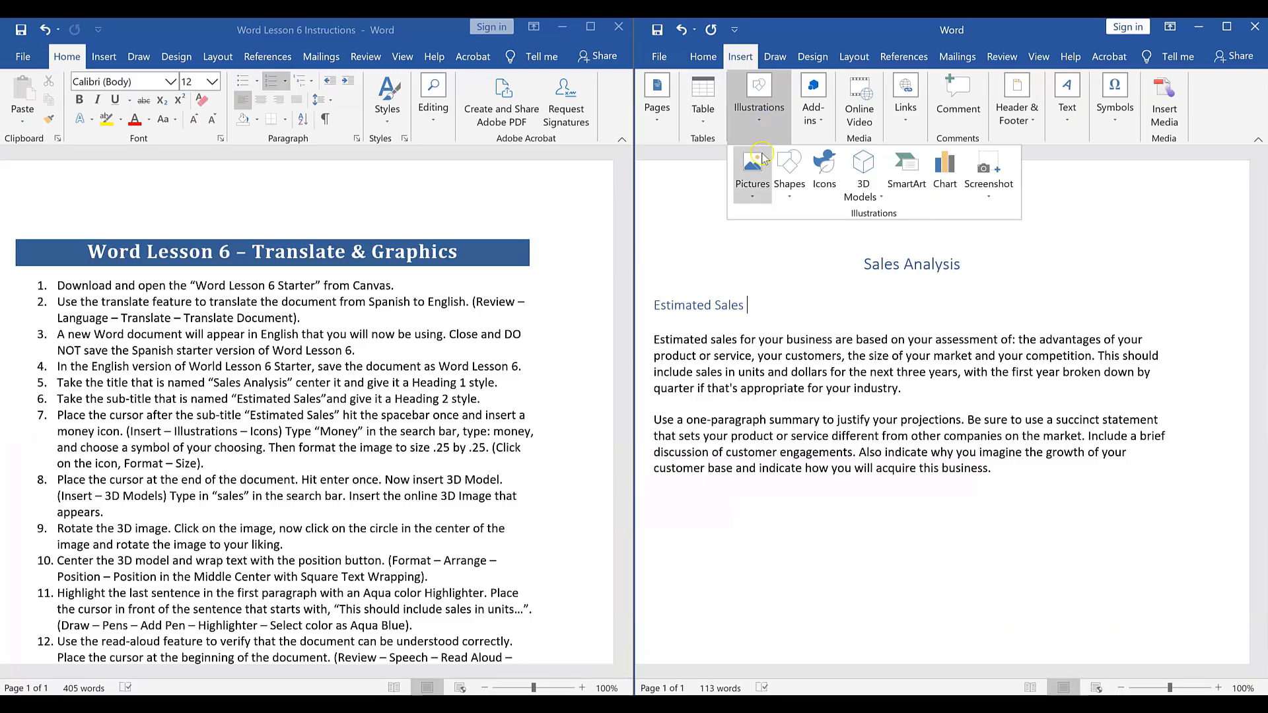
left_click(828, 185)
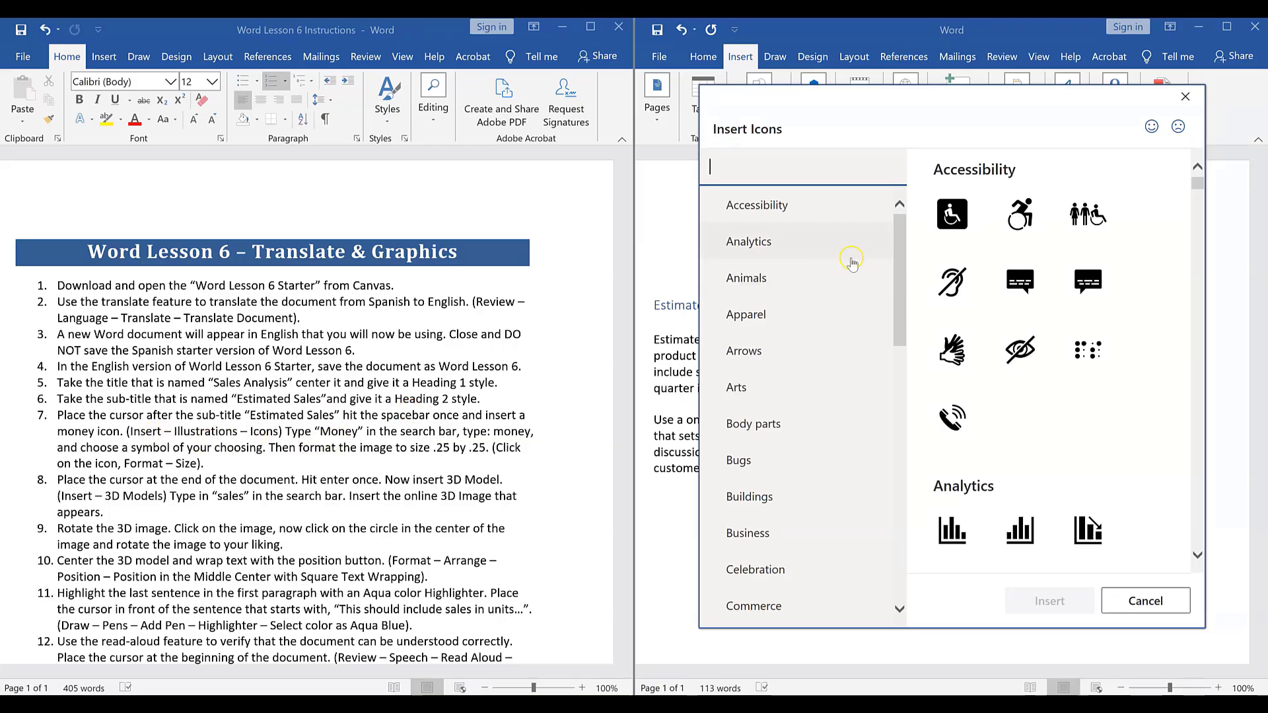
type("money")
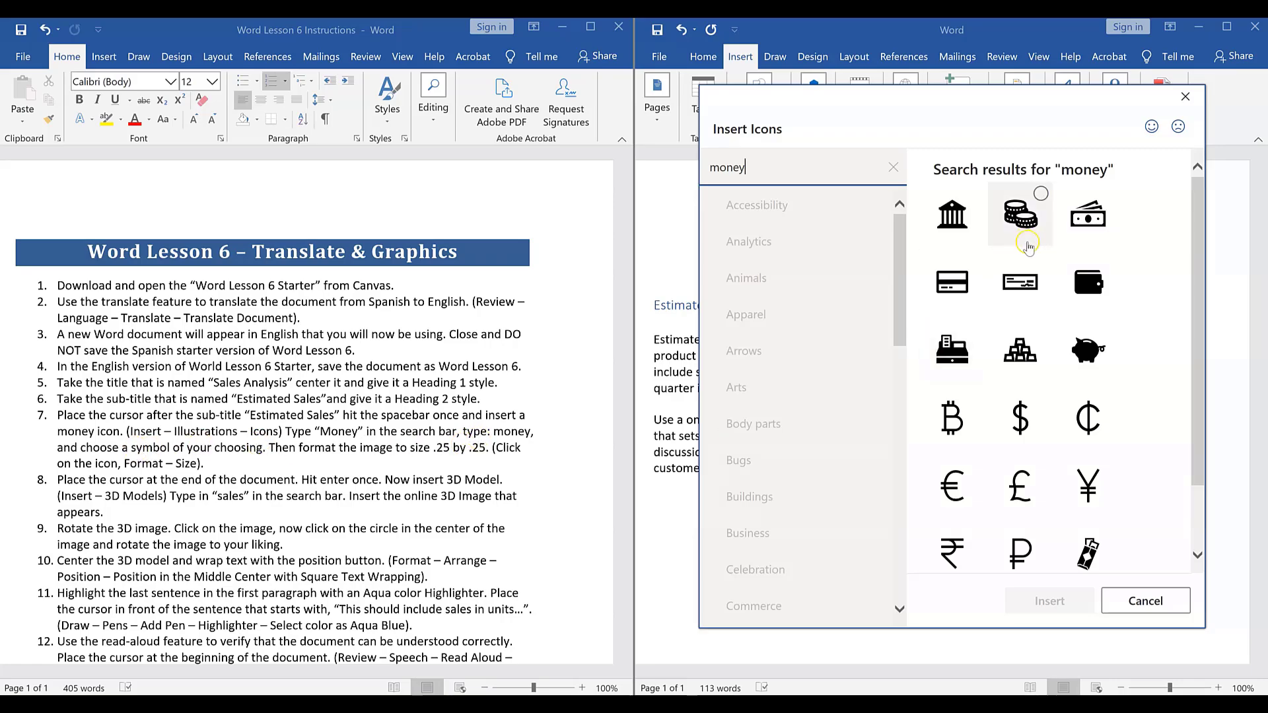
left_click(1031, 239)
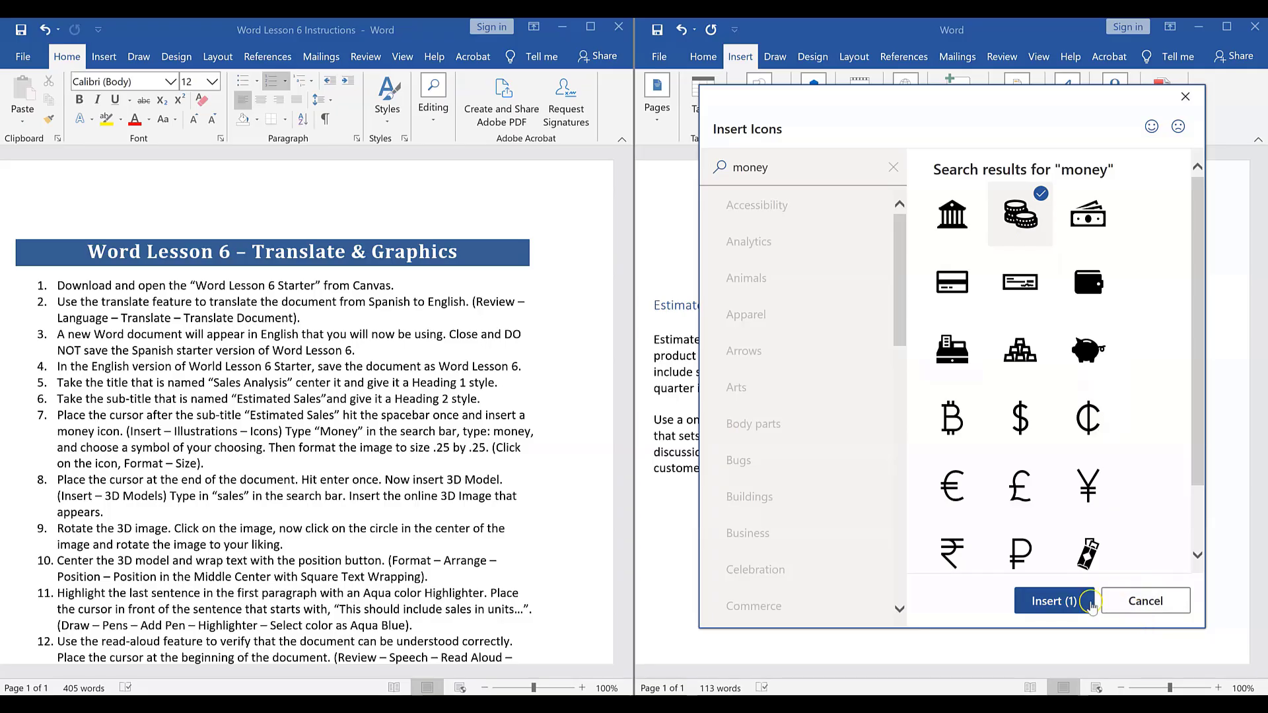
left_click(1054, 601)
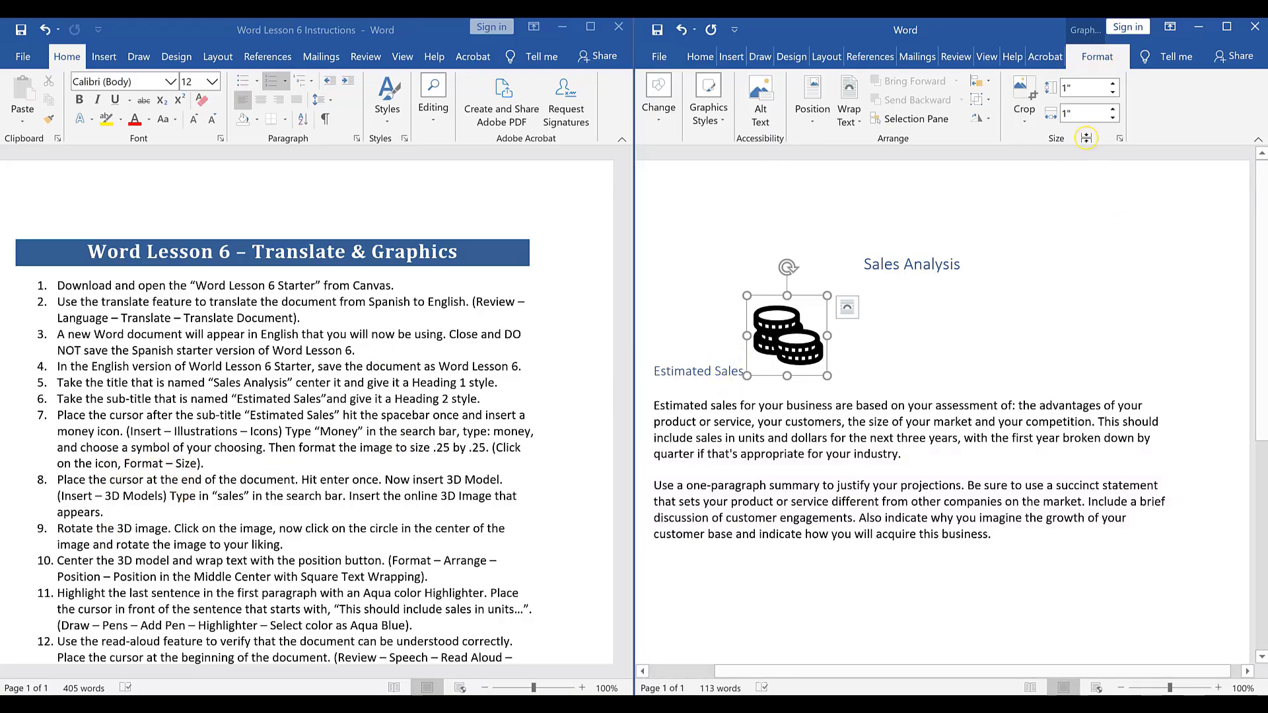
- Resize the coin icon to 0.25" by 0.25" and deselect it
left_click(1078, 85)
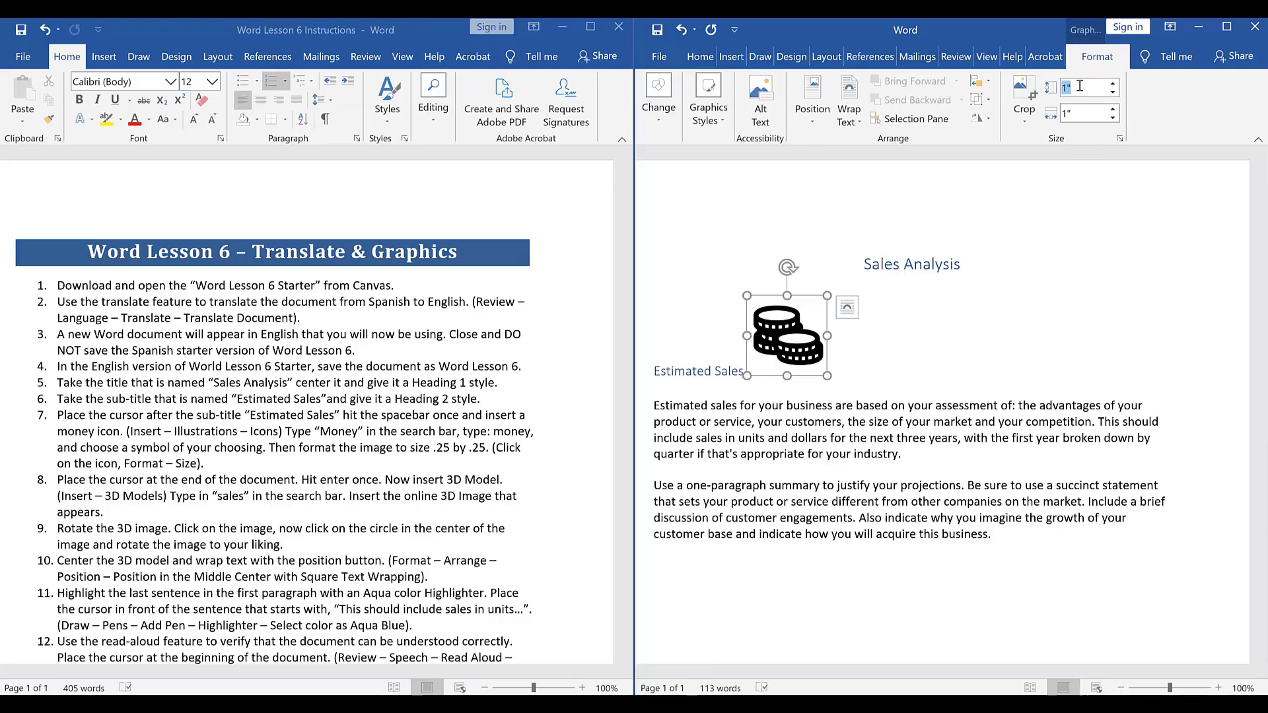
type(".25")
key("Return")
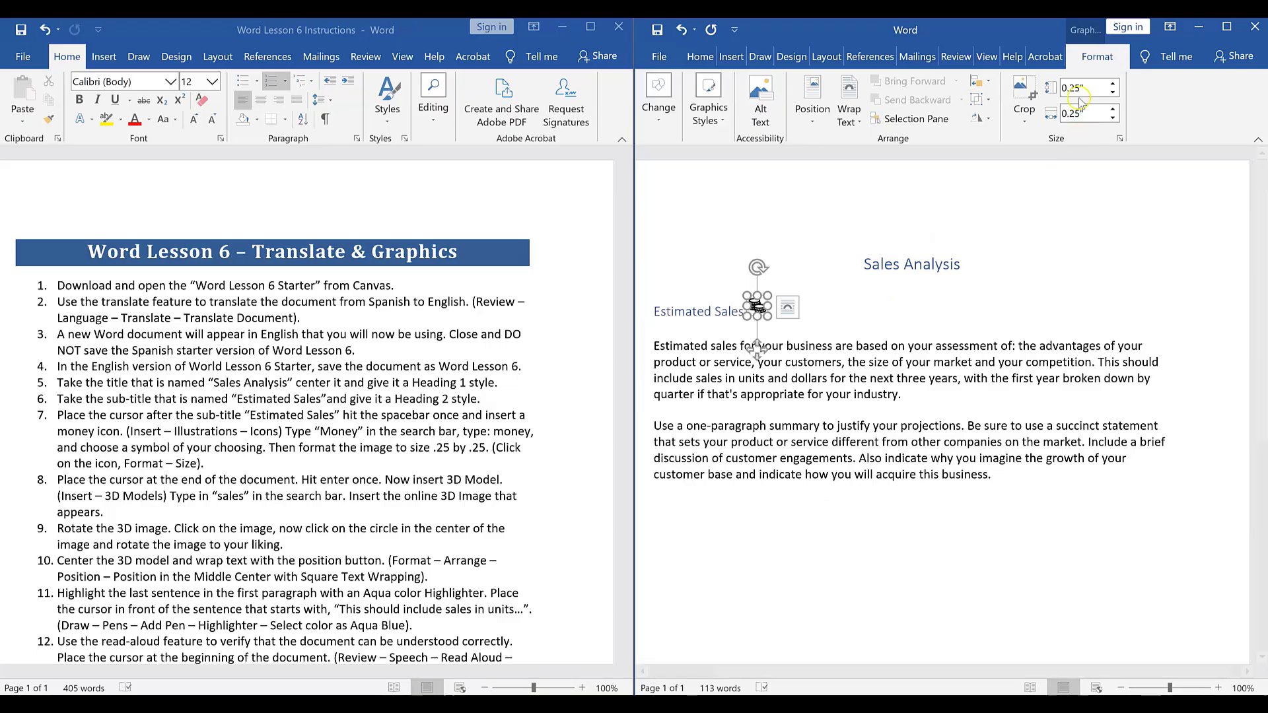
left_click(912, 320)
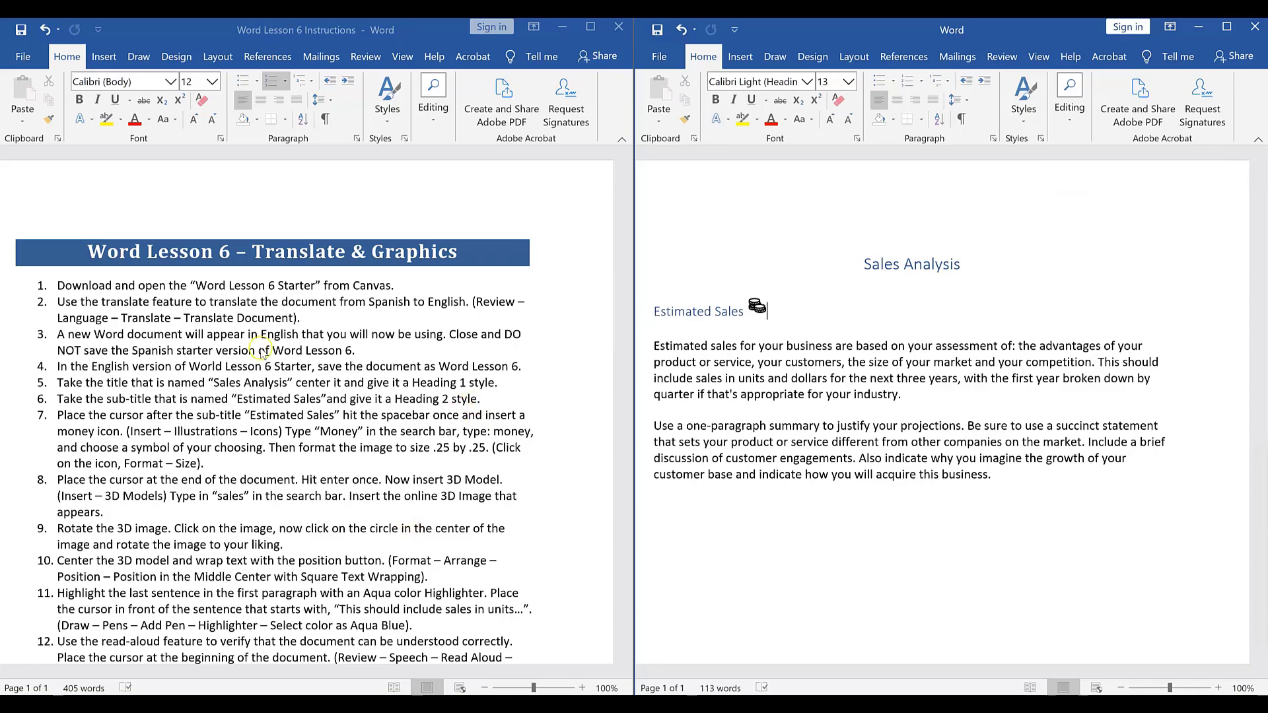
- Insert the stock 3D model found by searching "sales", the red bar chart with a blue arrow, on a new line at the document's end
left_click(1036, 470)
left_click(741, 57)
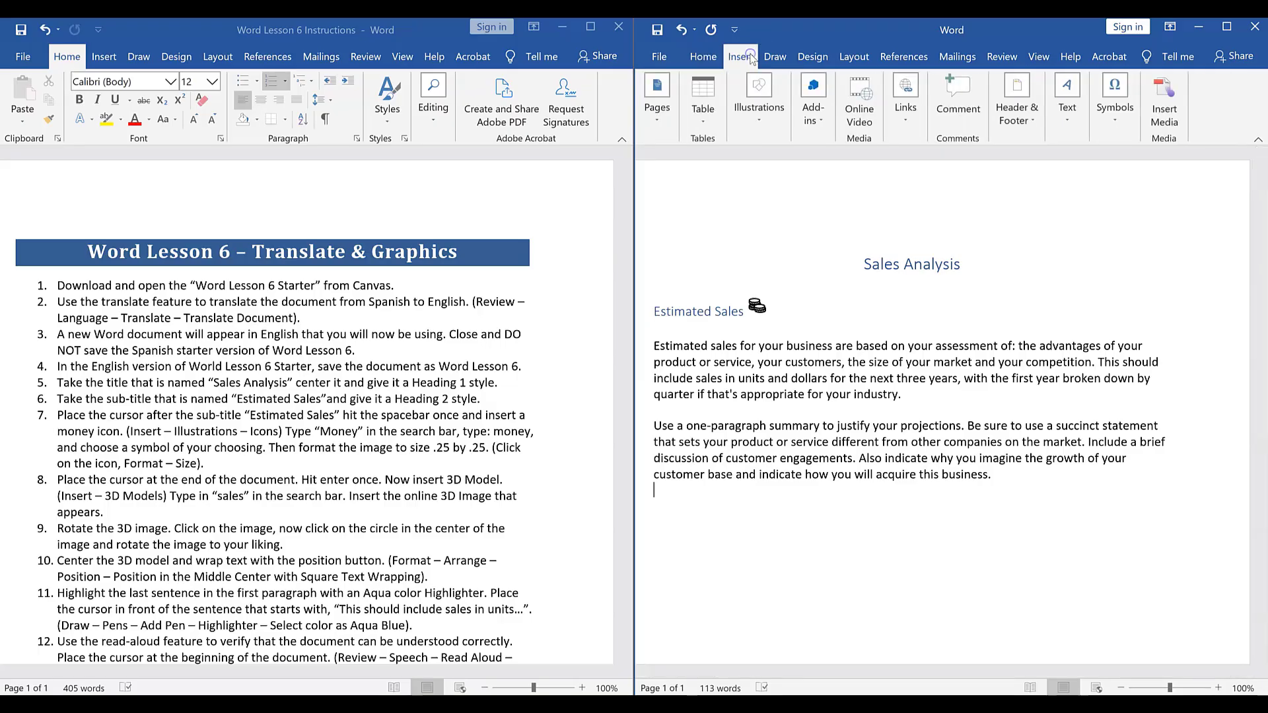
left_click(763, 118)
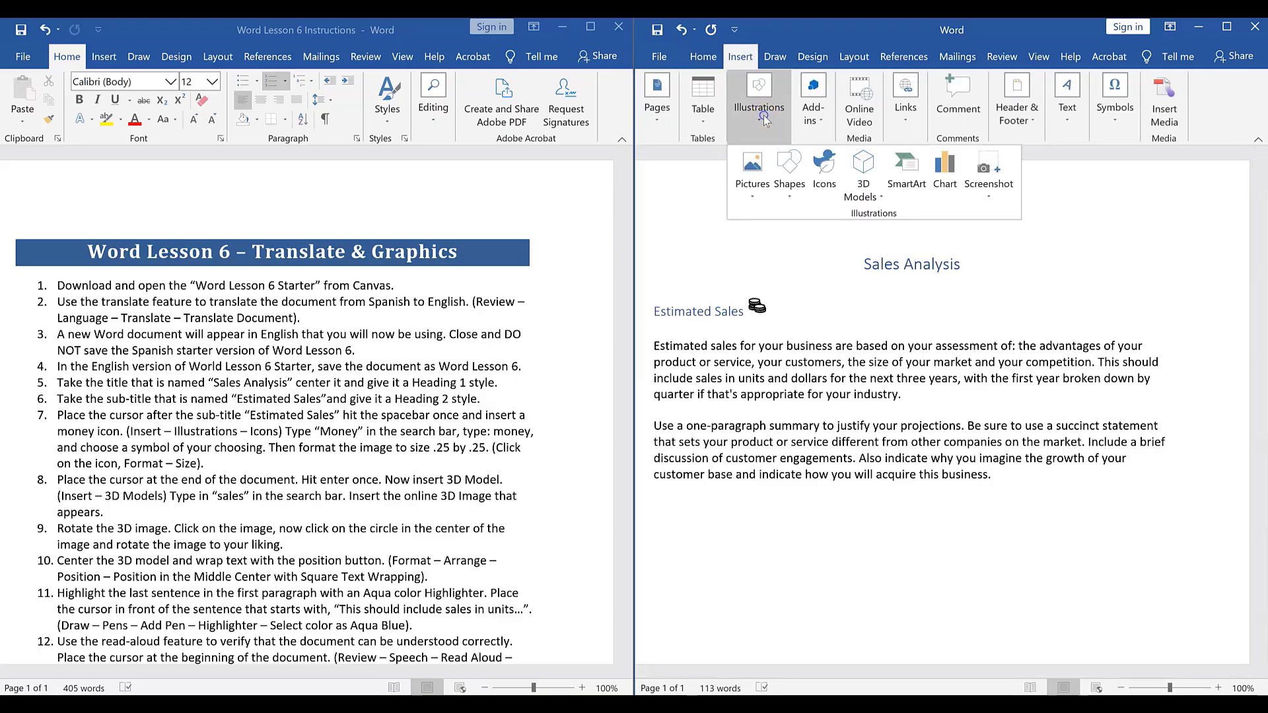
left_click(878, 198)
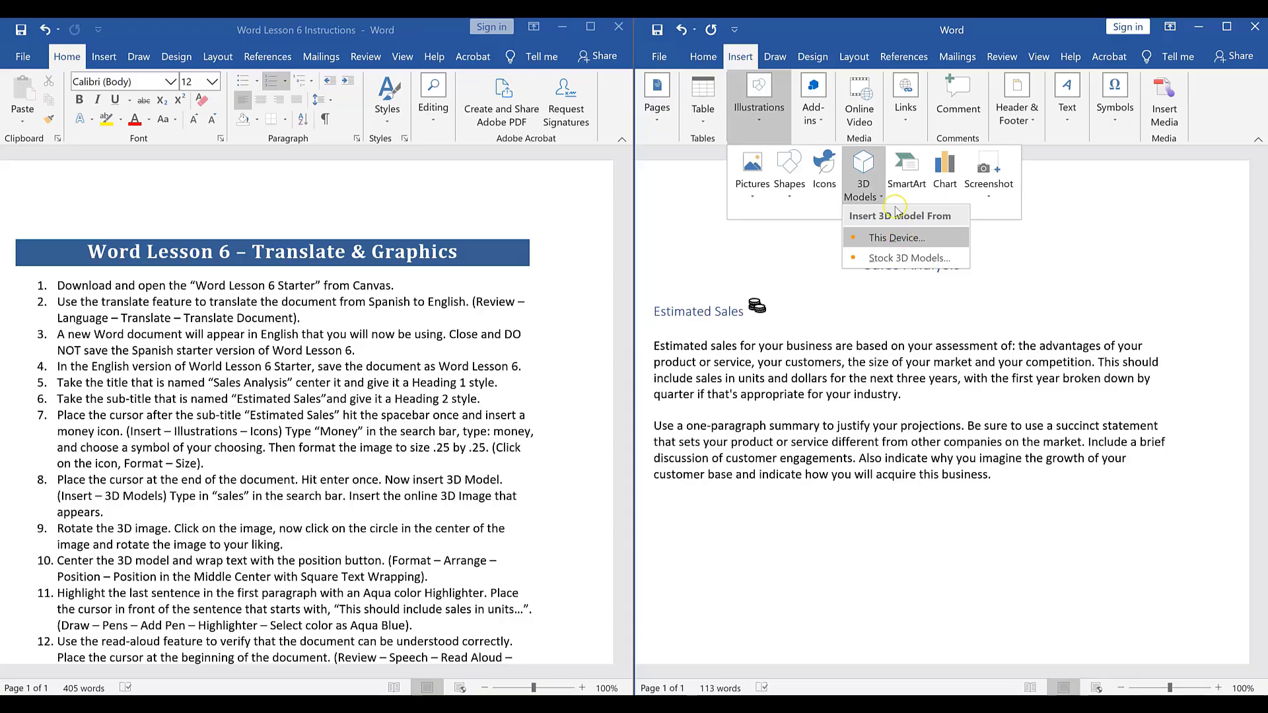
left_click(909, 258)
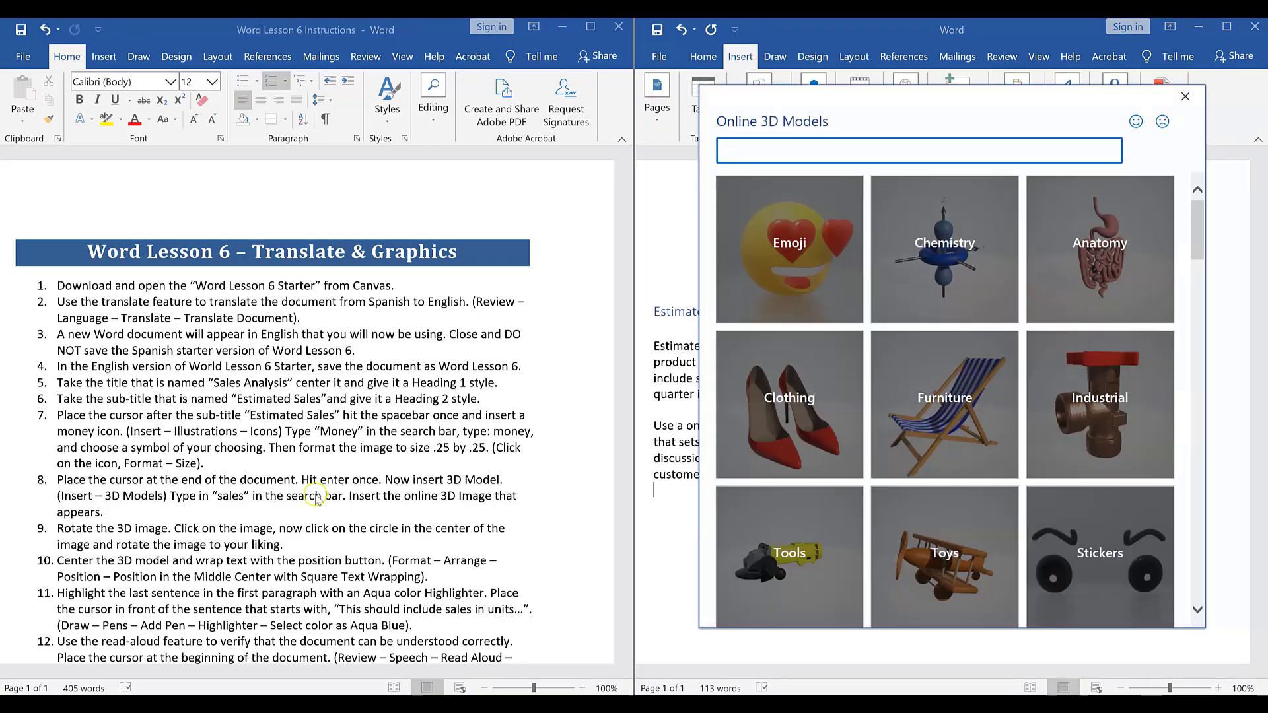
left_click(904, 153)
key("Return")
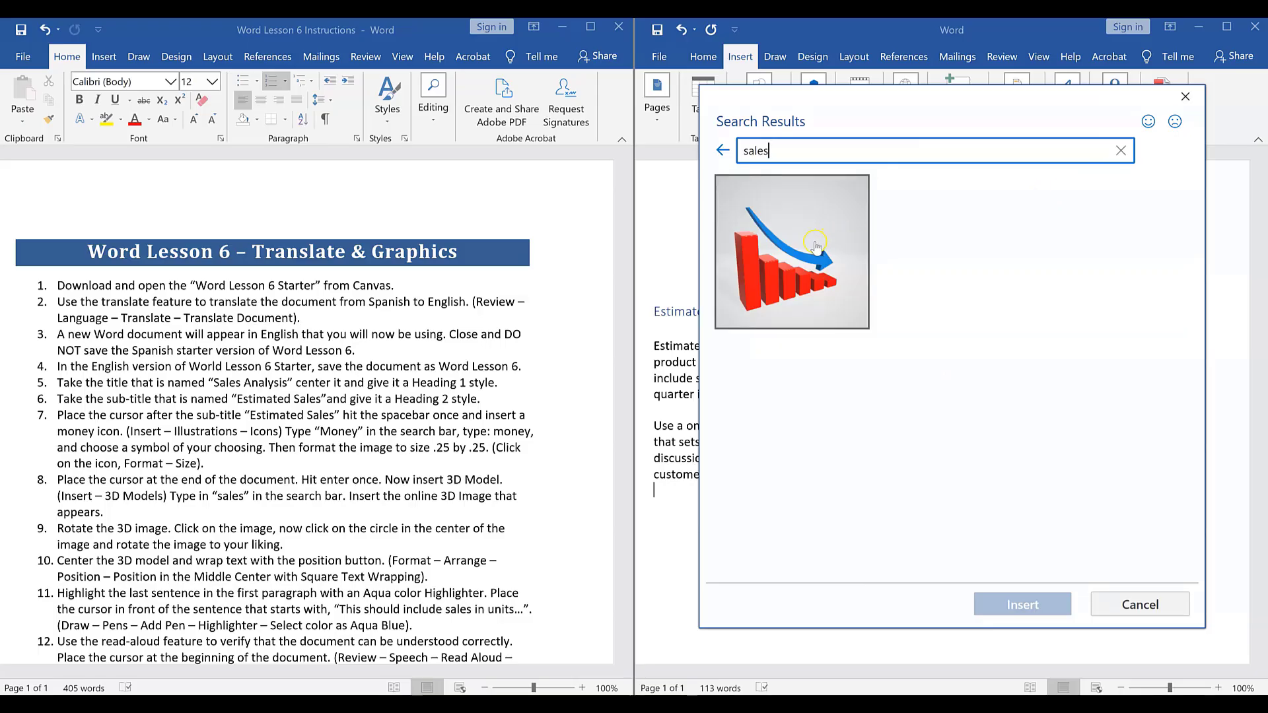
left_click(815, 248)
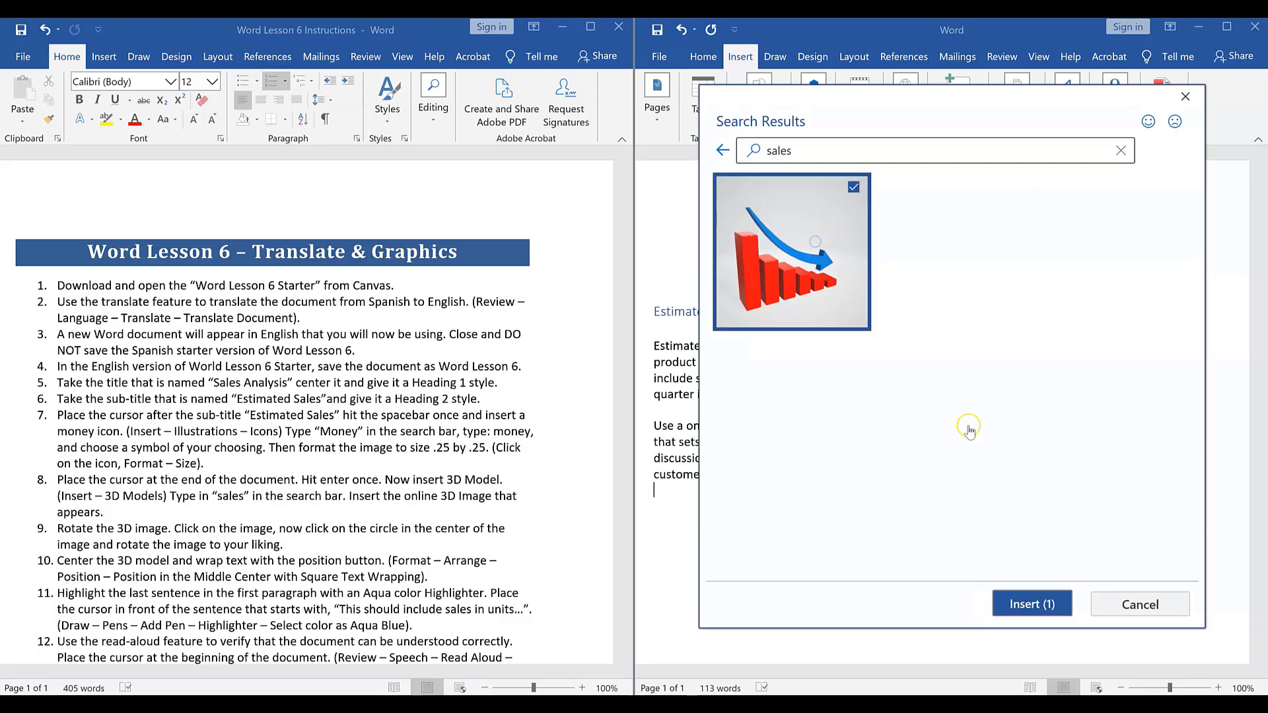
left_click(1045, 602)
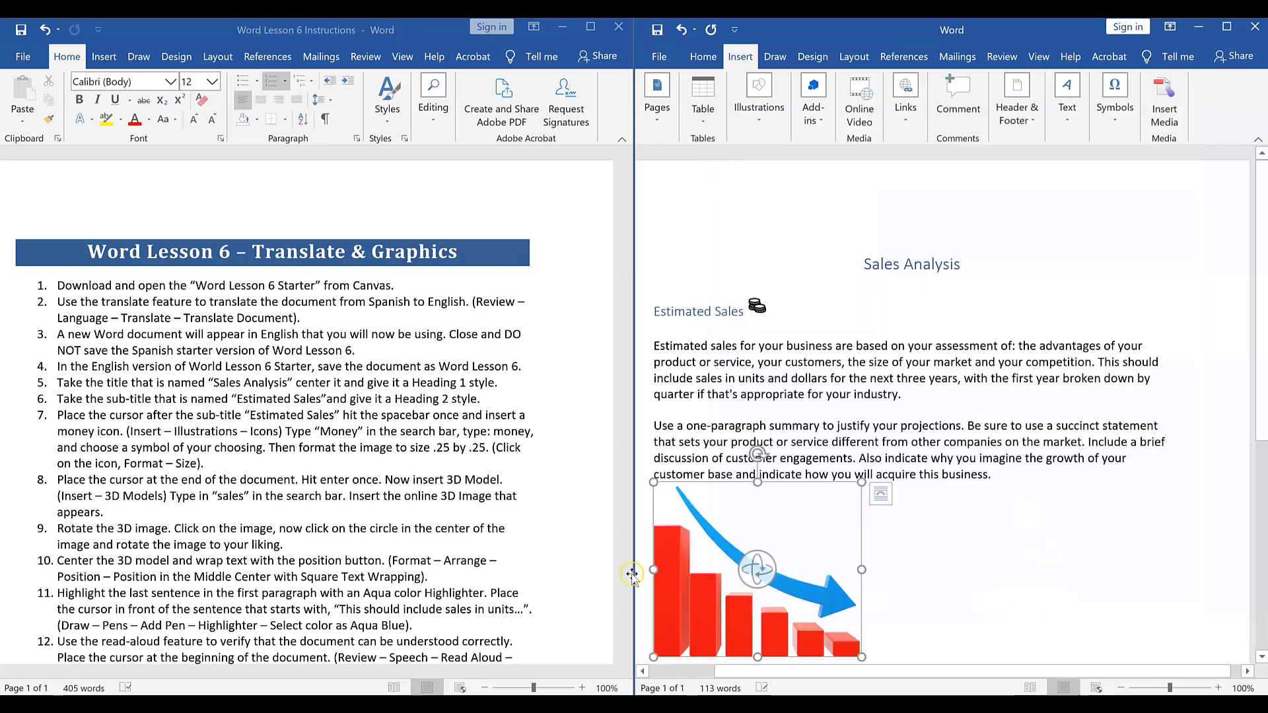
- Rotate the 3D bar chart model so that its bars are seen at an angle
scroll(916, 487, "down", 1)
scroll(917, 487, "down", 1)
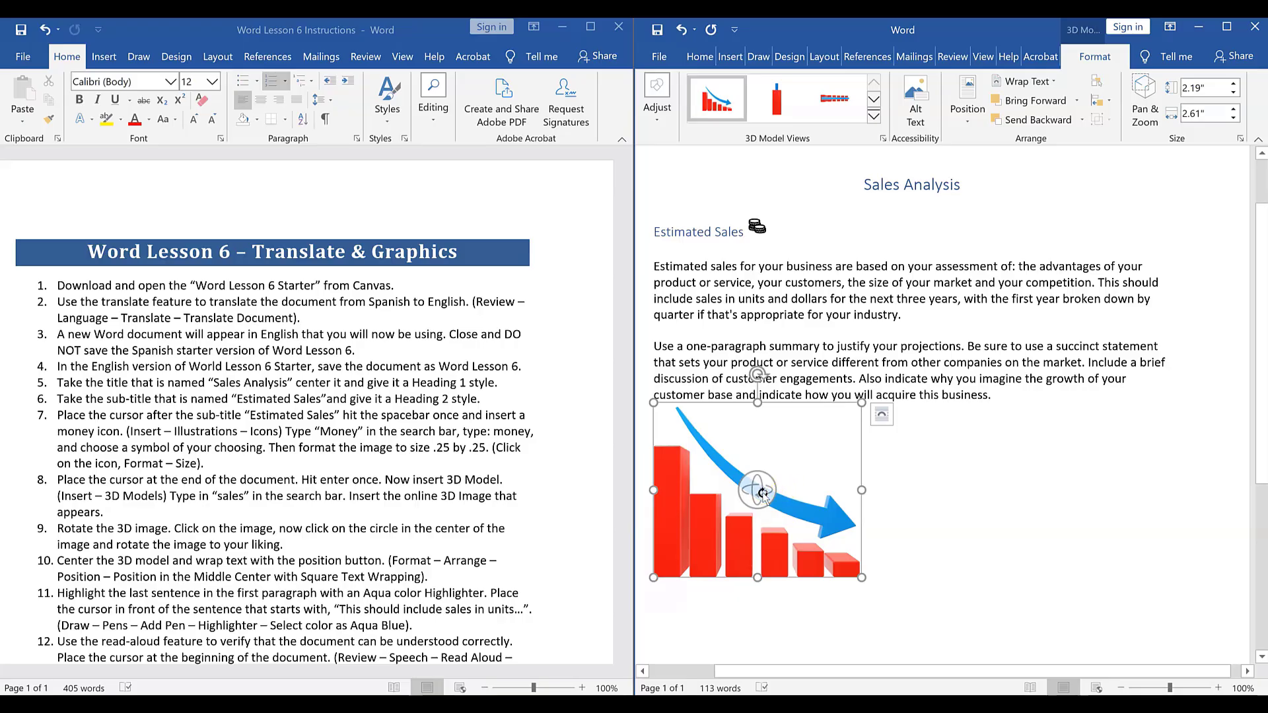
left_click_drag(763, 493, 639, 673)
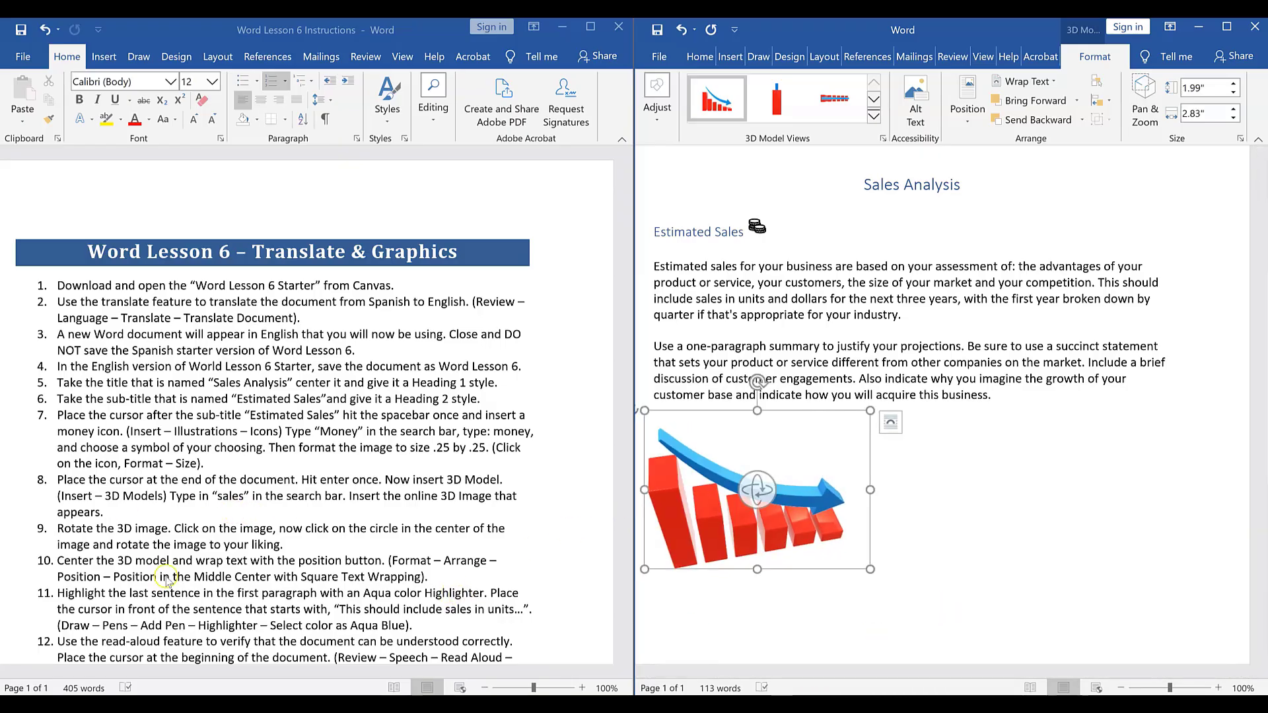
- Position the 3D model in the middle center with square text wrapping and adjust its 3D rotation slightly
scroll(167, 581, "down", 3)
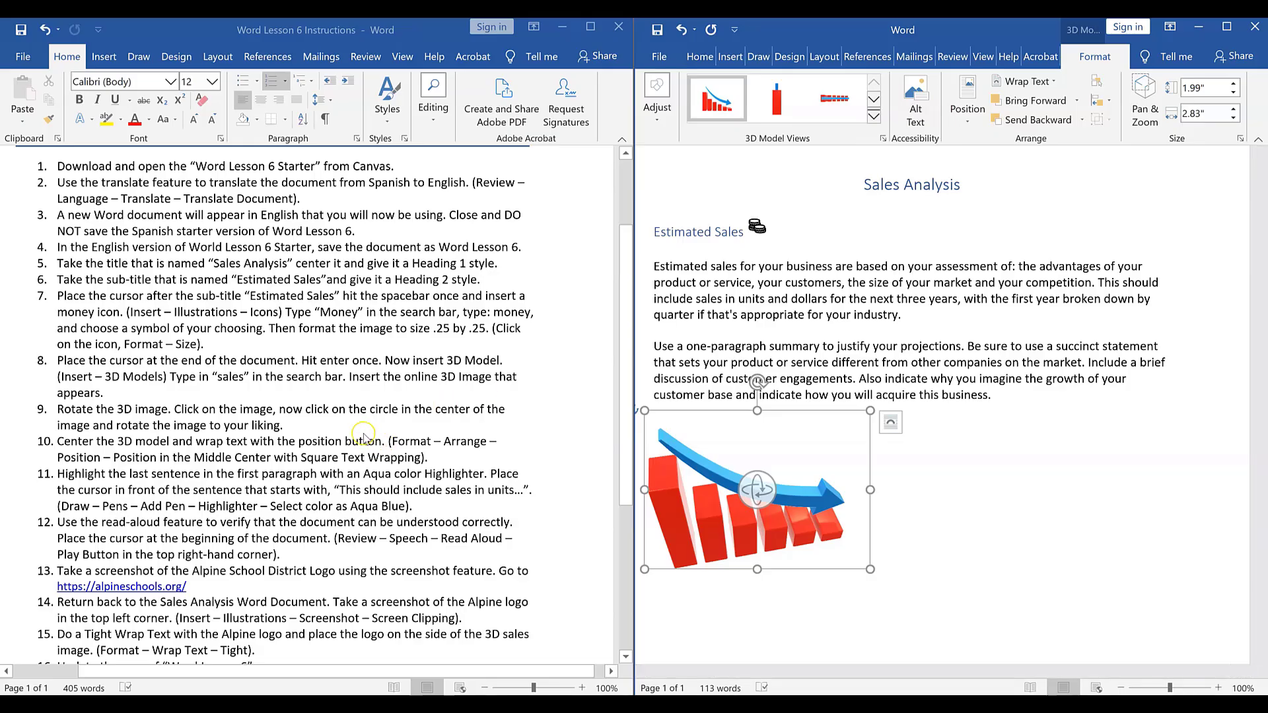
left_click(969, 124)
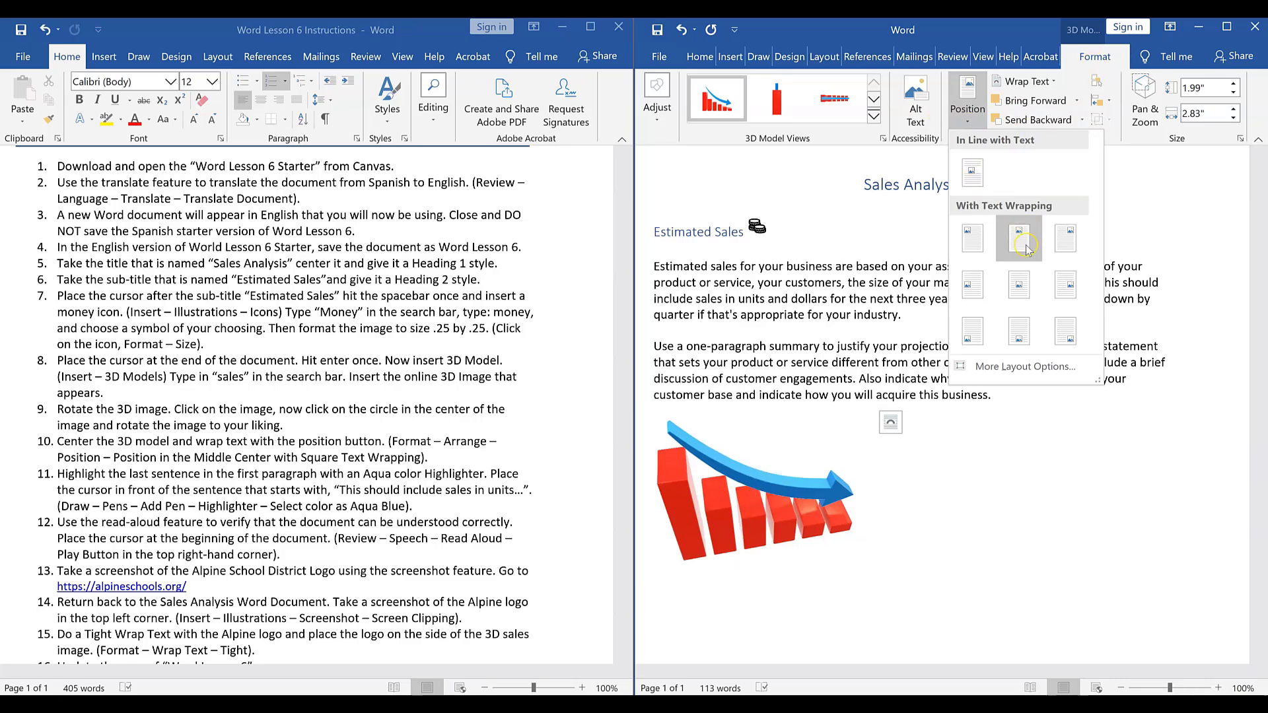
left_click(1019, 286)
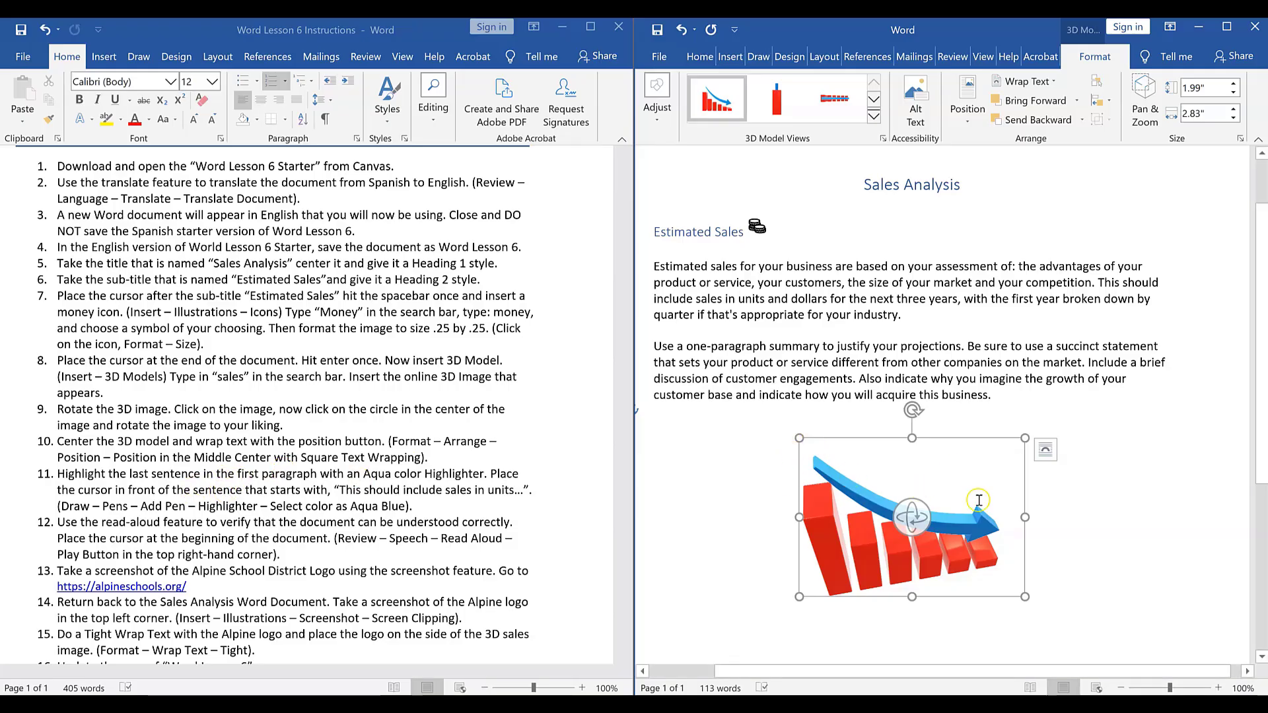
left_click_drag(922, 516, 830, 573)
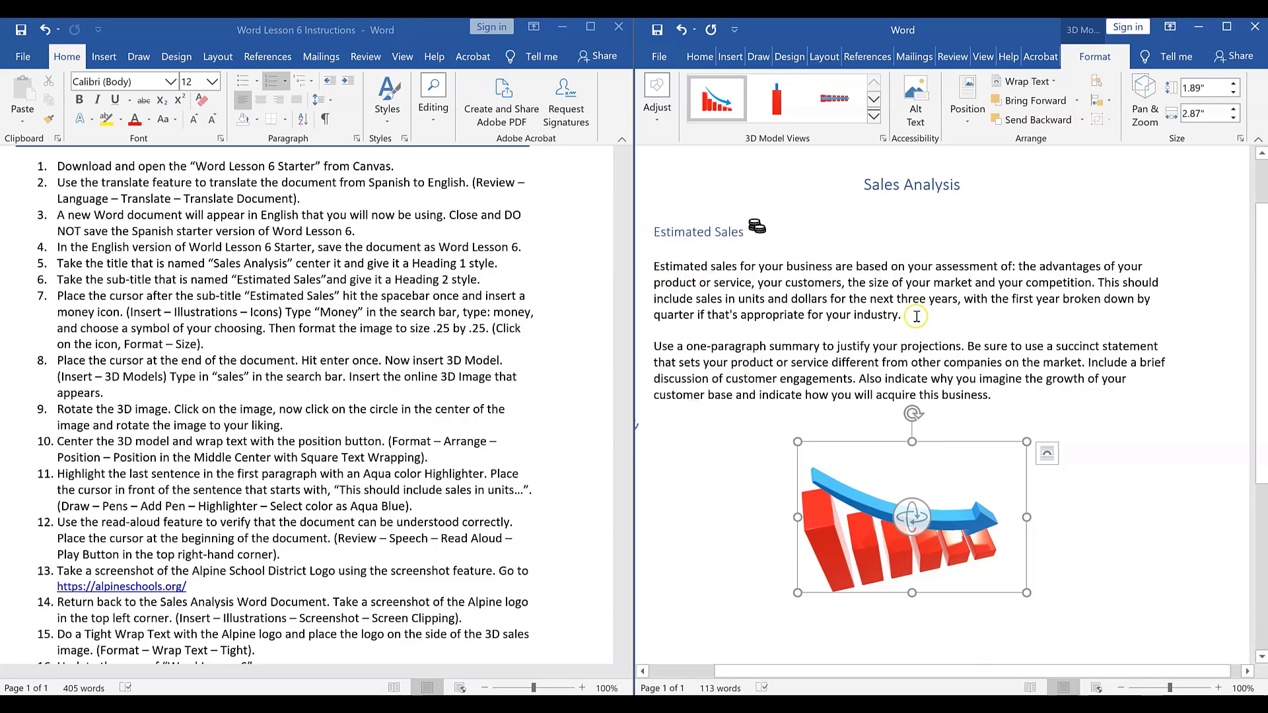
- Select the last sentence of the first paragraph, from "This should include sales in units" to "your industry."
left_click_drag(902, 315, 653, 267)
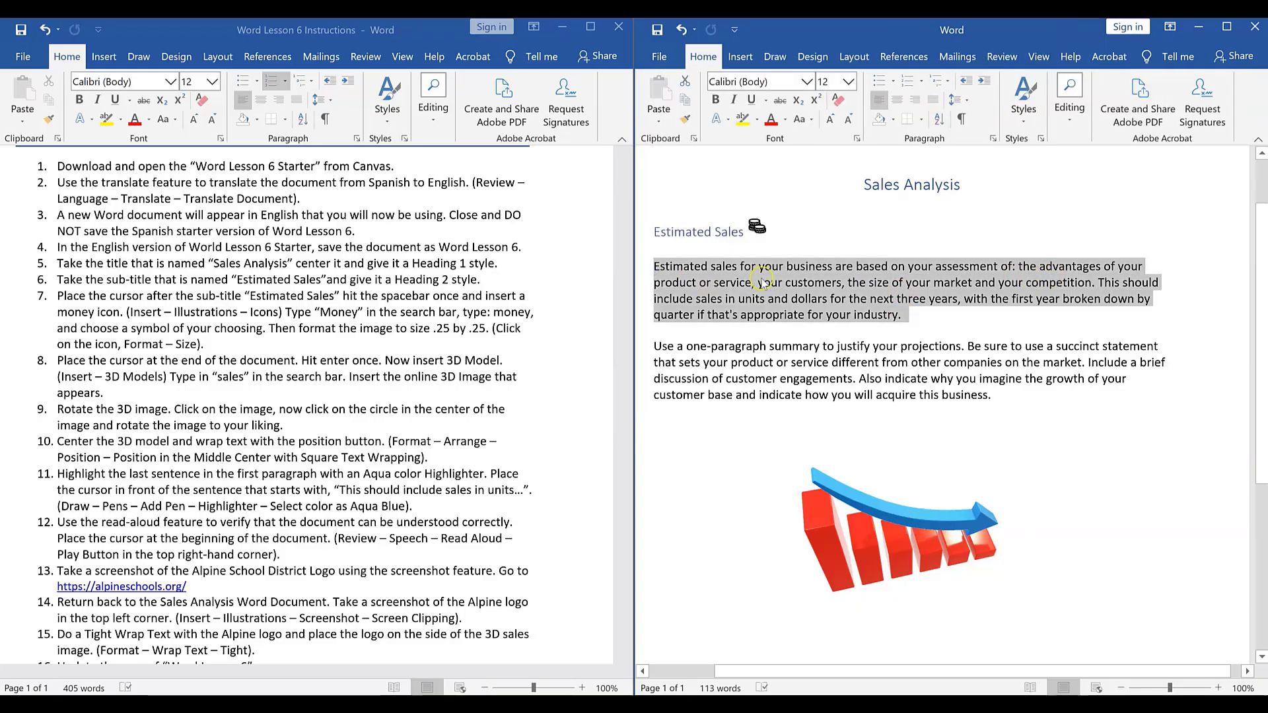
left_click(1066, 284)
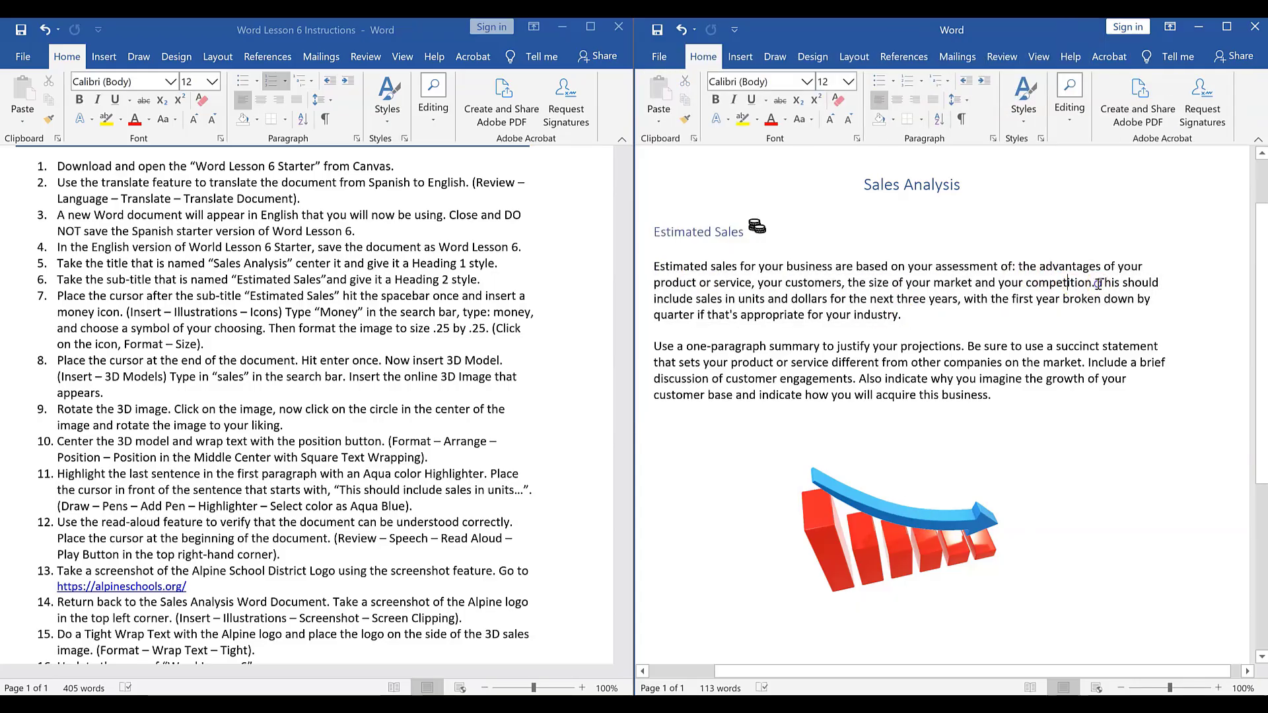
left_click_drag(1097, 284, 1128, 308)
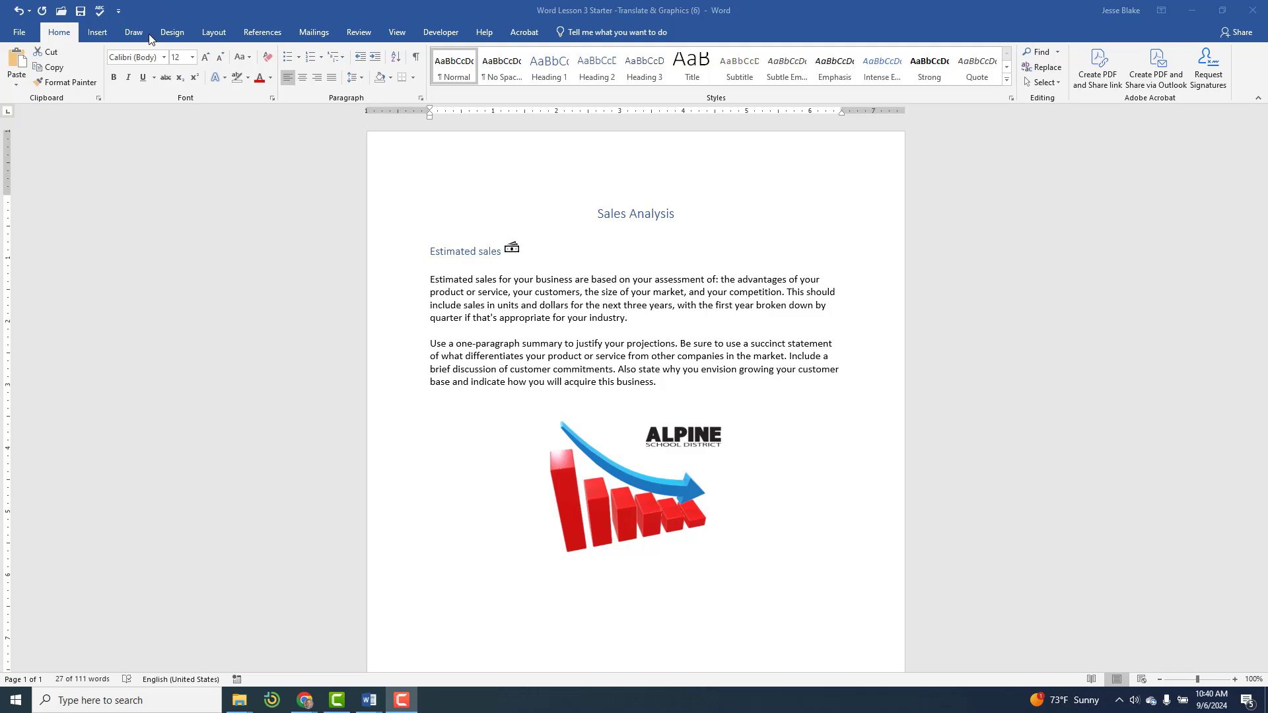
- Toggle the Draw tab in the ribbon customization options, leaving it enabled
left_click(16, 34)
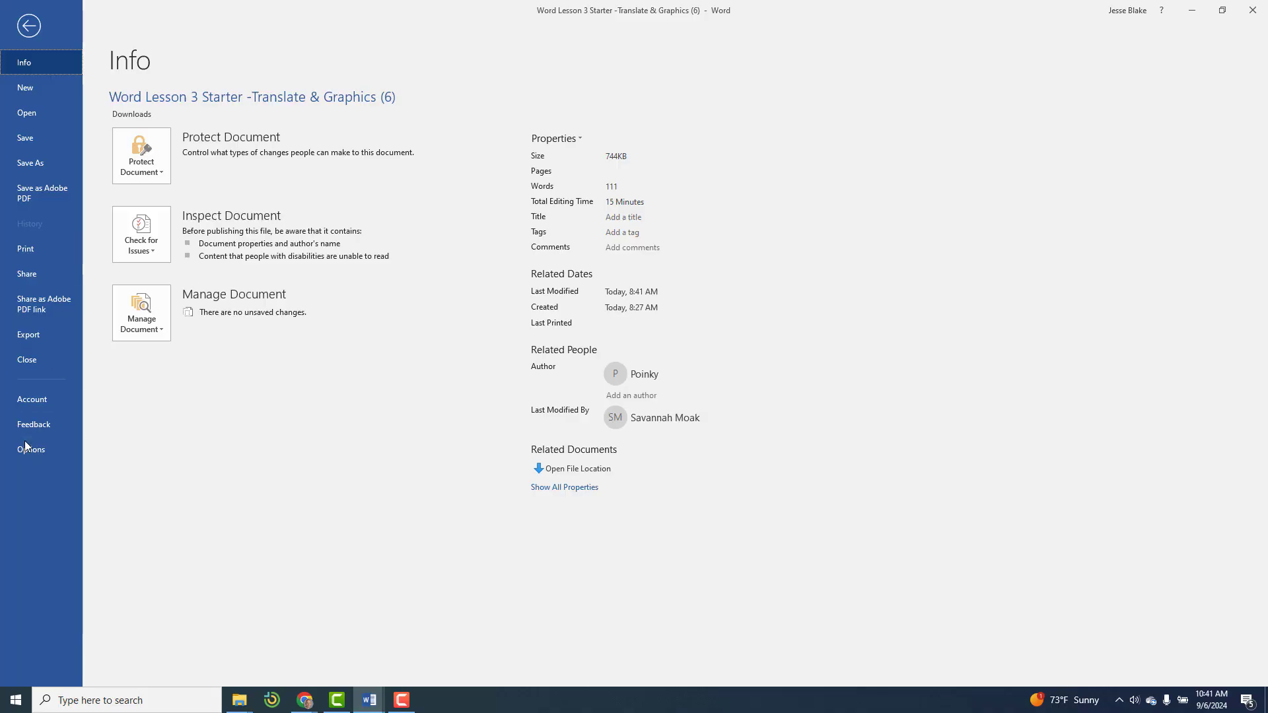
left_click(24, 451)
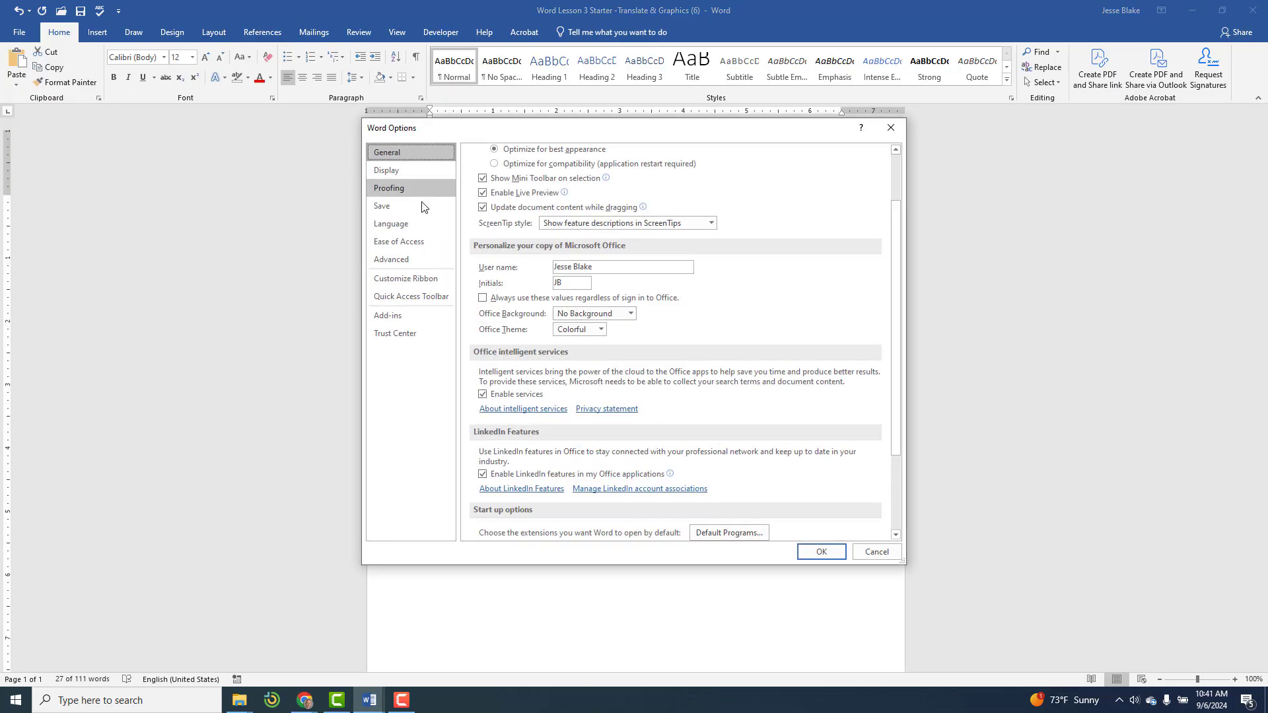
left_click(412, 280)
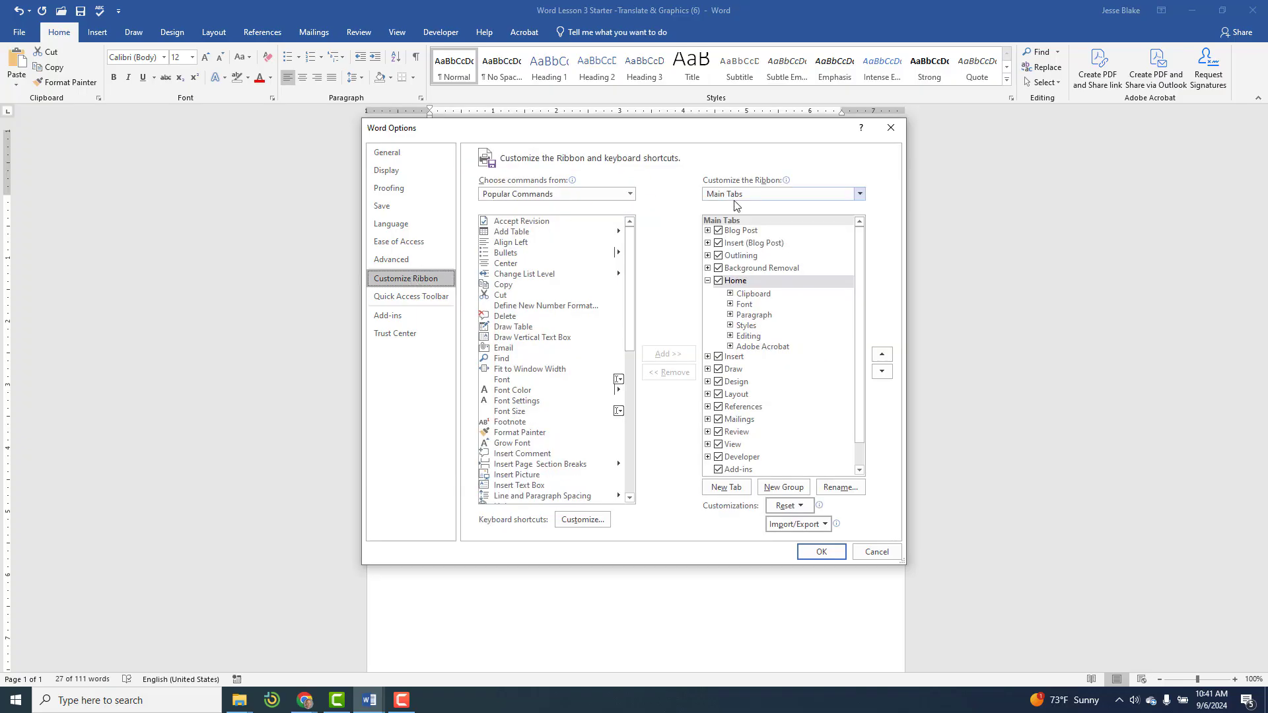
left_click(722, 371)
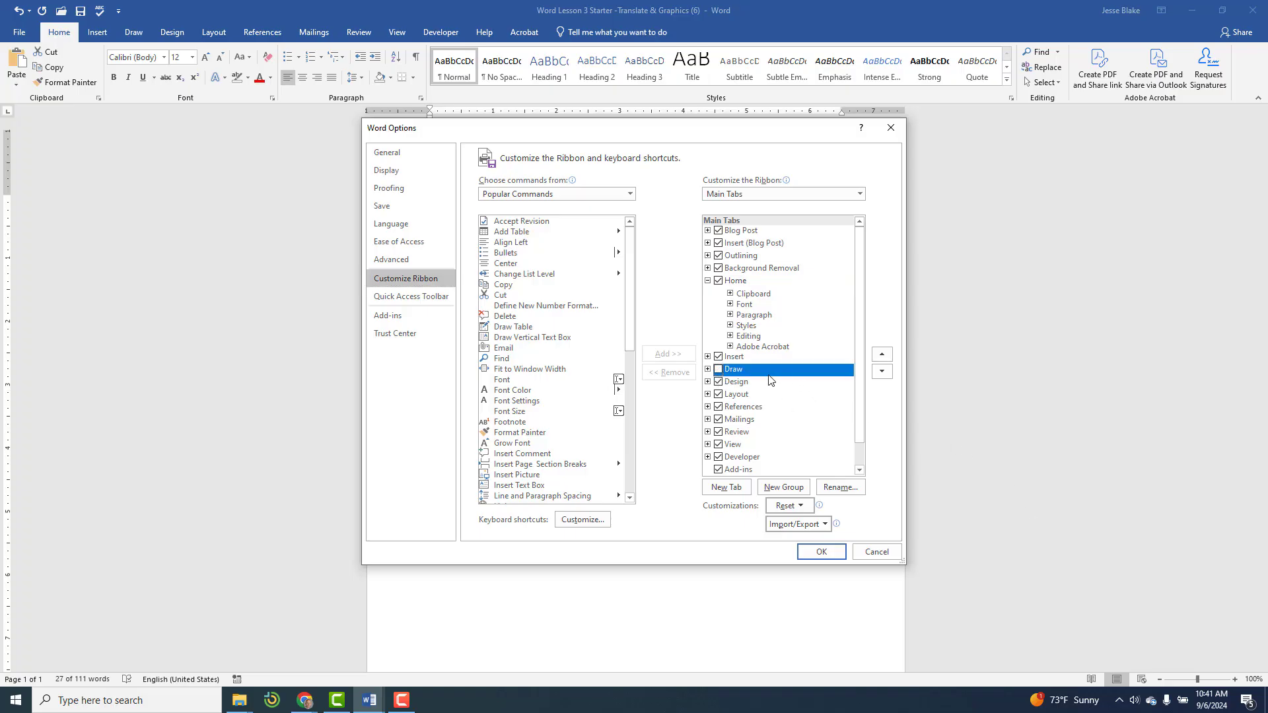
left_click(821, 554)
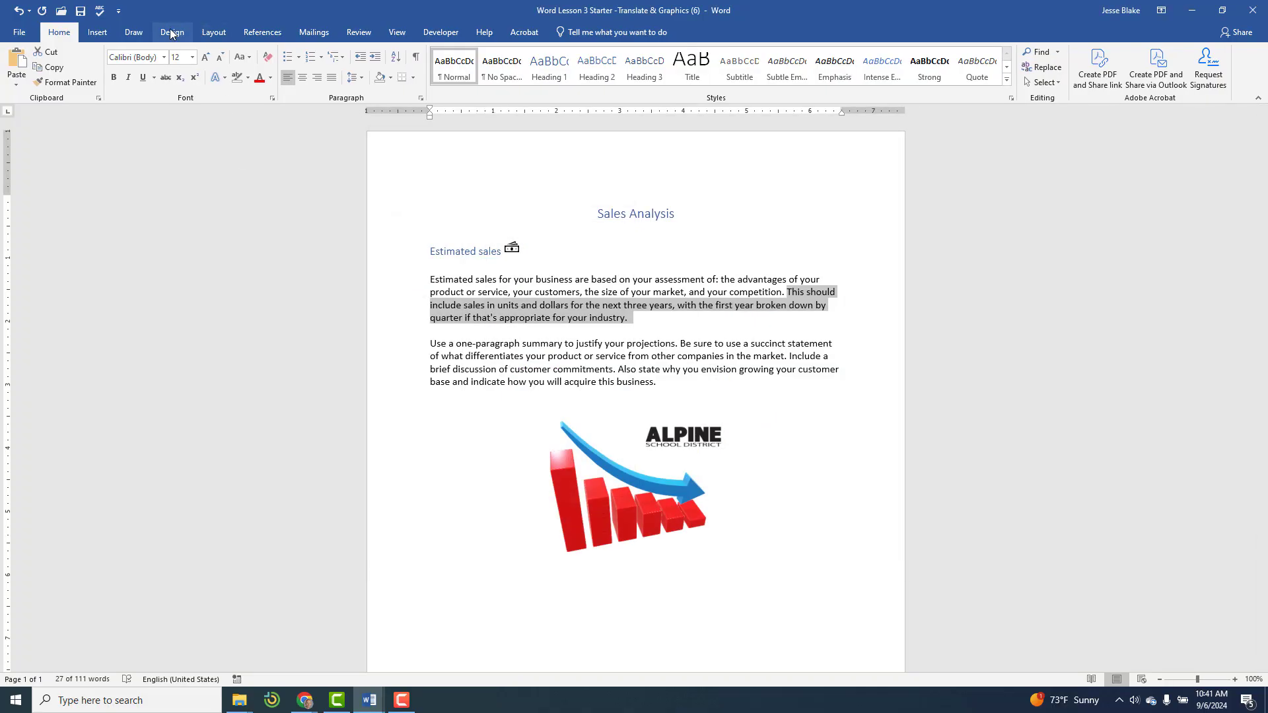
left_click(146, 40)
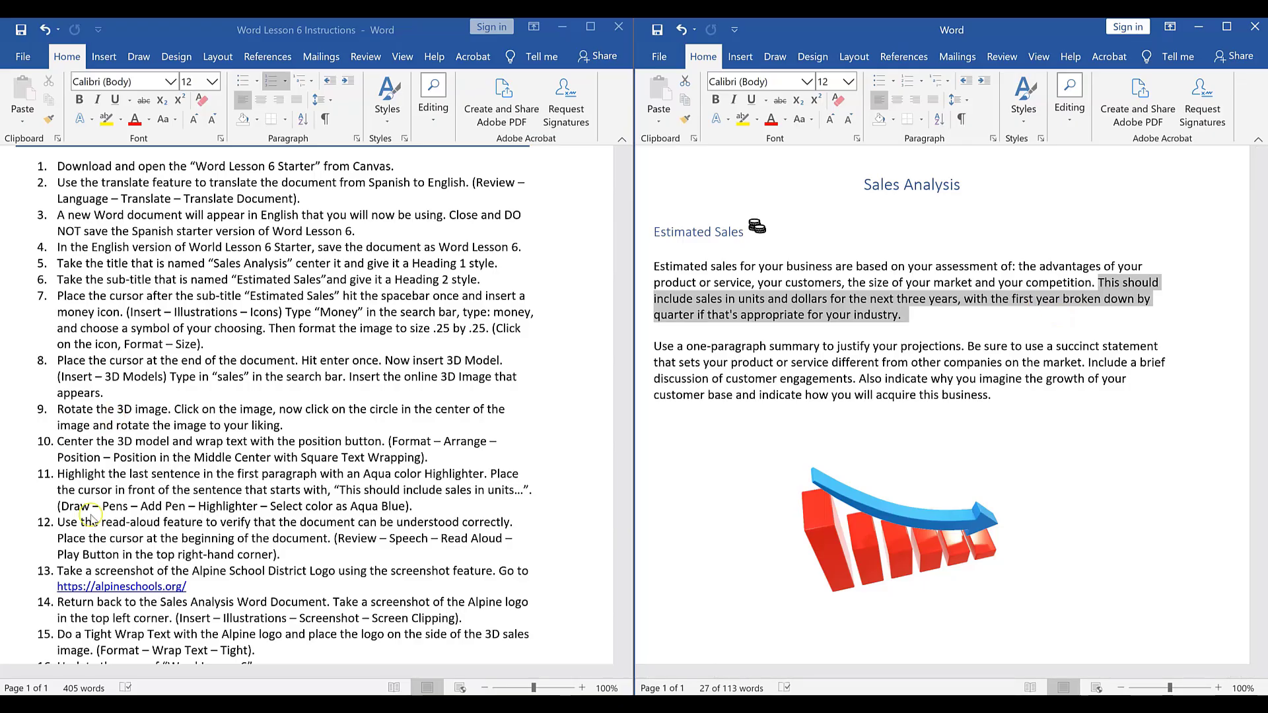
- Add a new Aqua highlighter pen and undo the stray mark made after the first paragraph
left_click(774, 56)
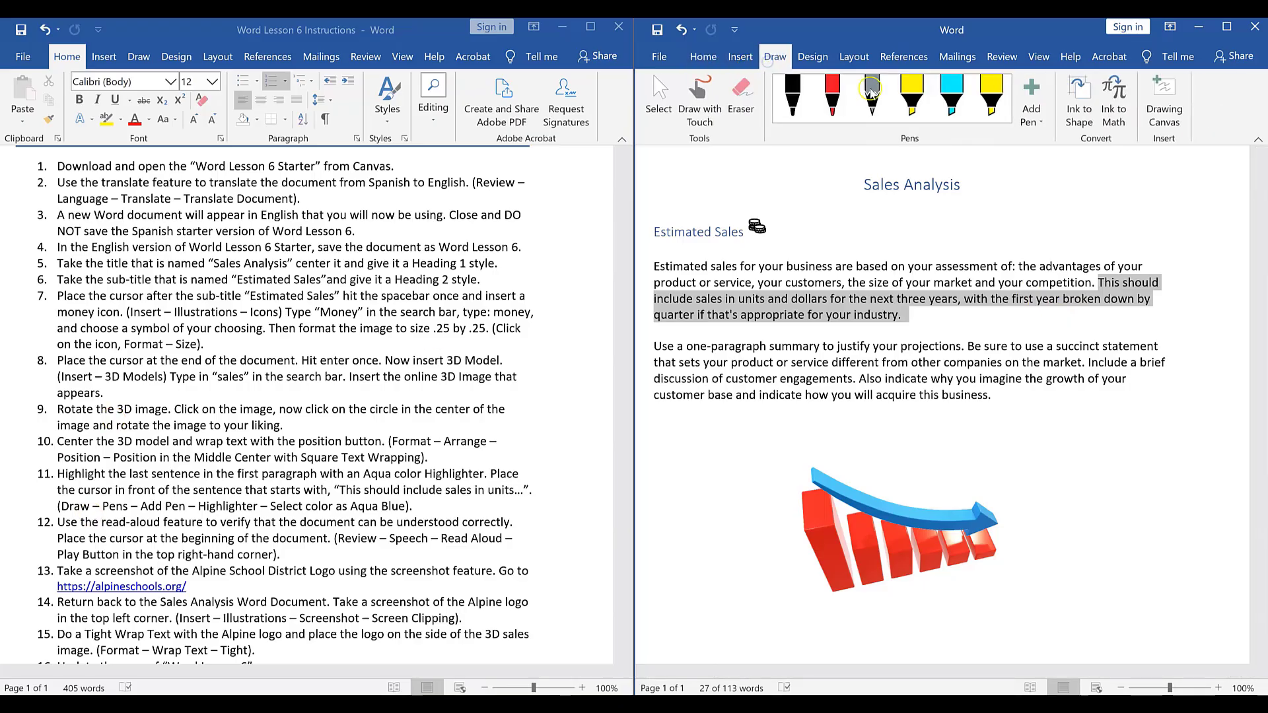
left_click(1031, 121)
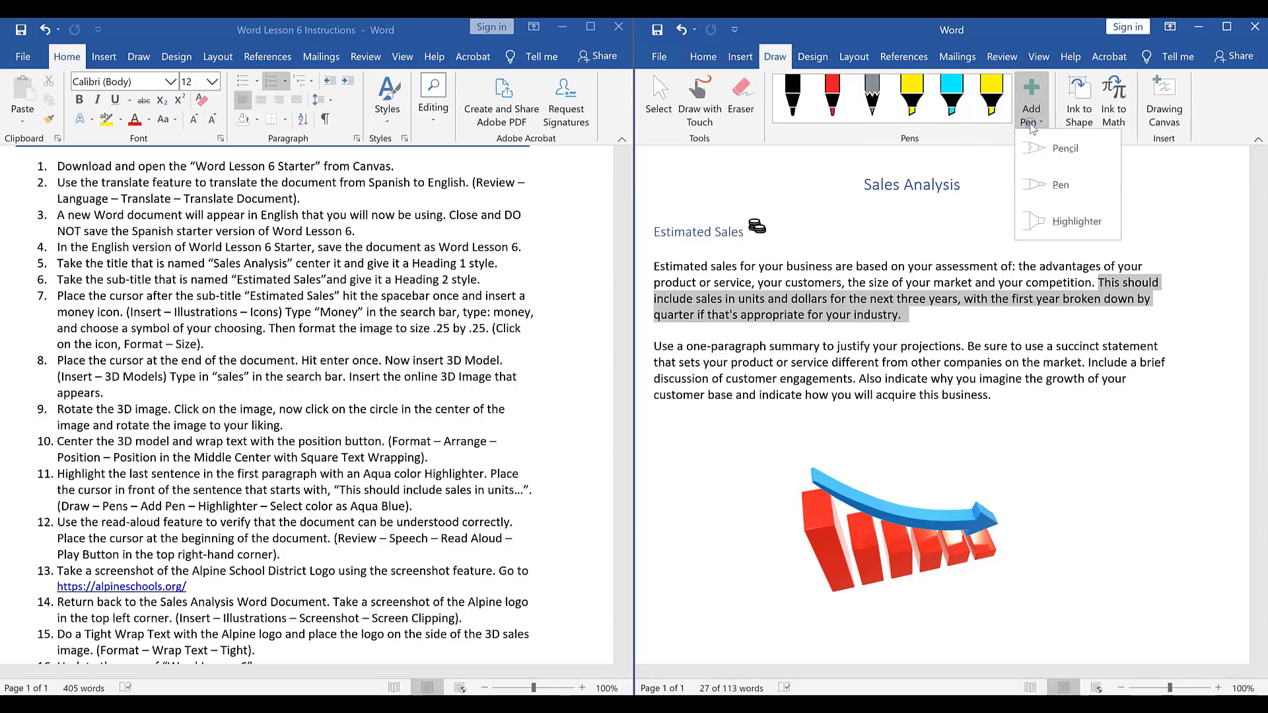
left_click(1054, 218)
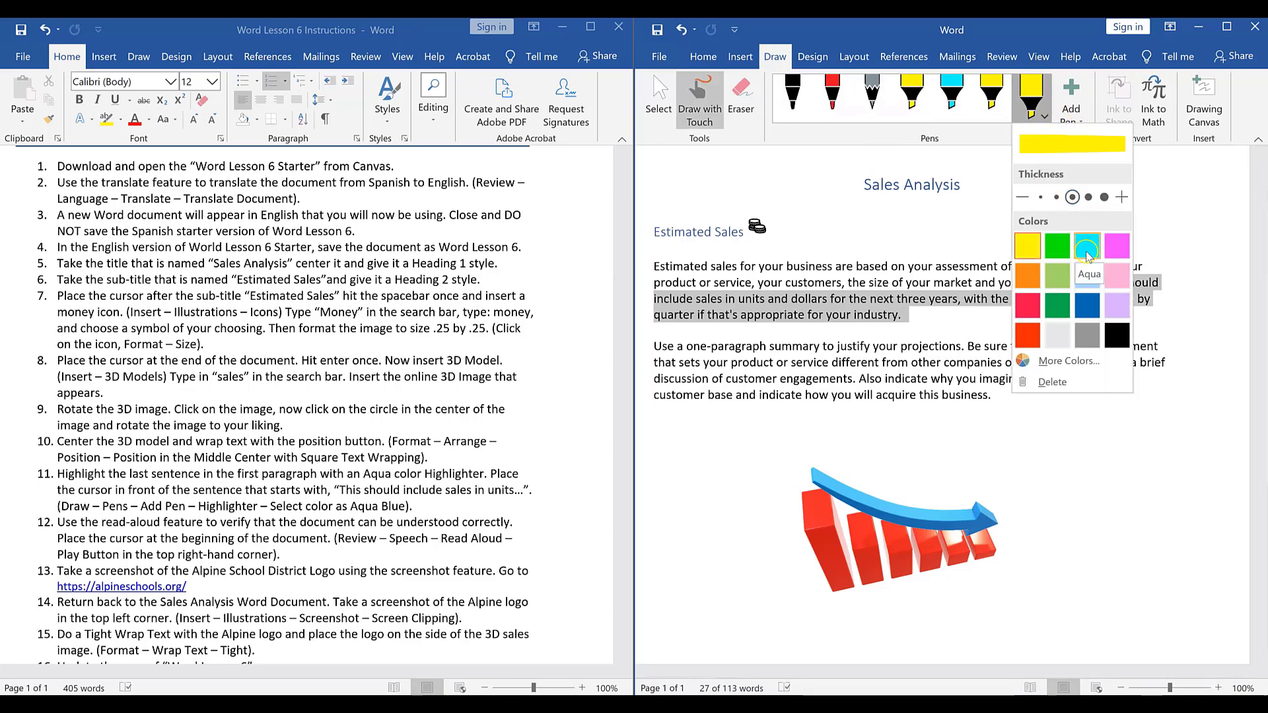
left_click(1086, 252)
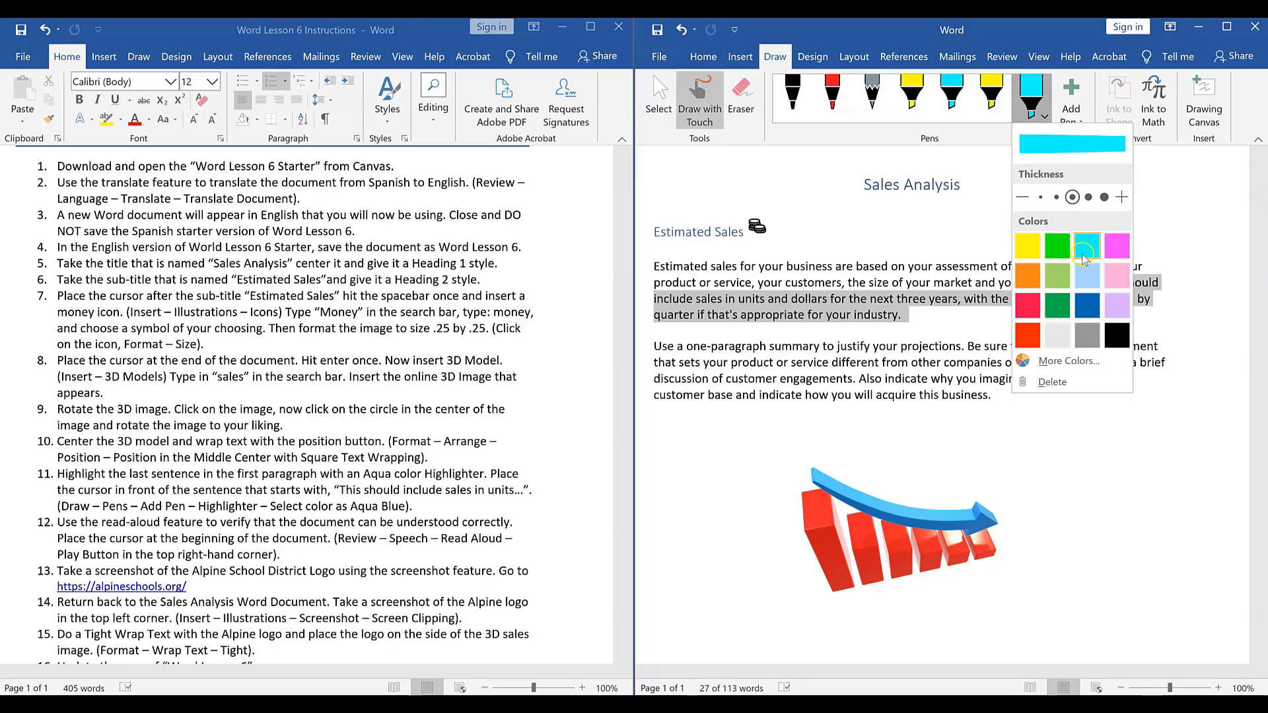
left_click(922, 320)
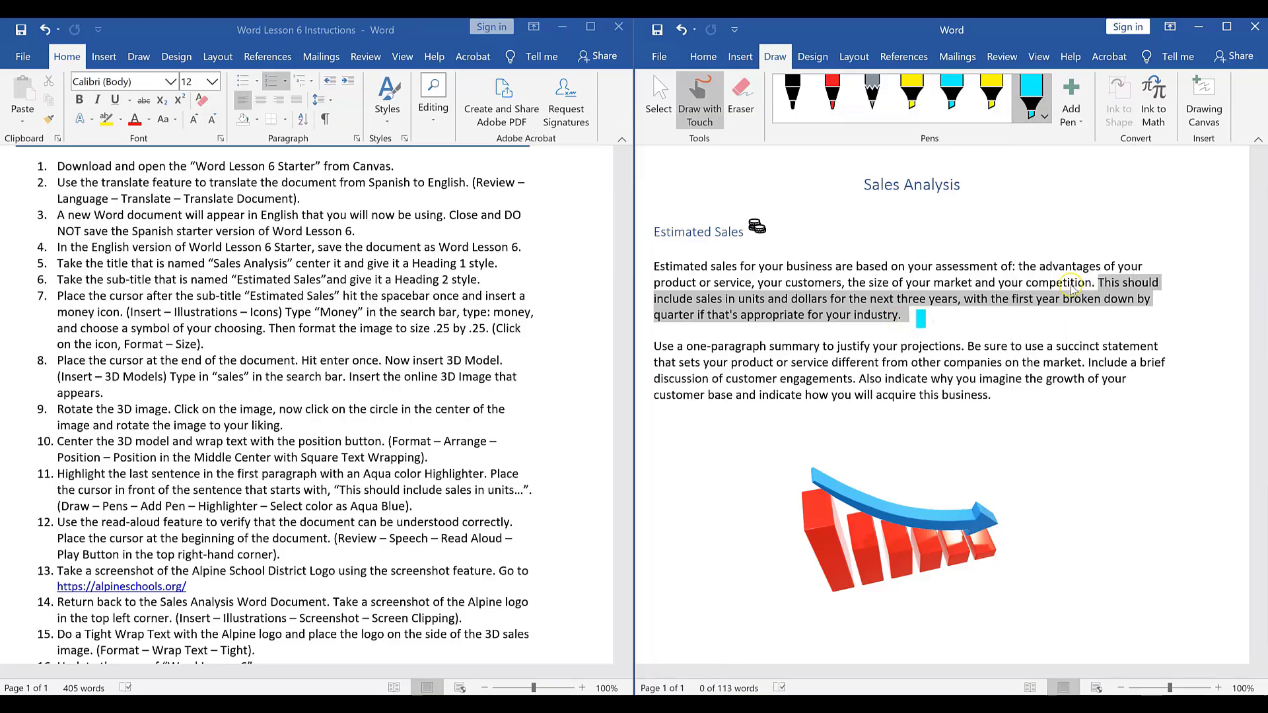
key("ctrl+z")
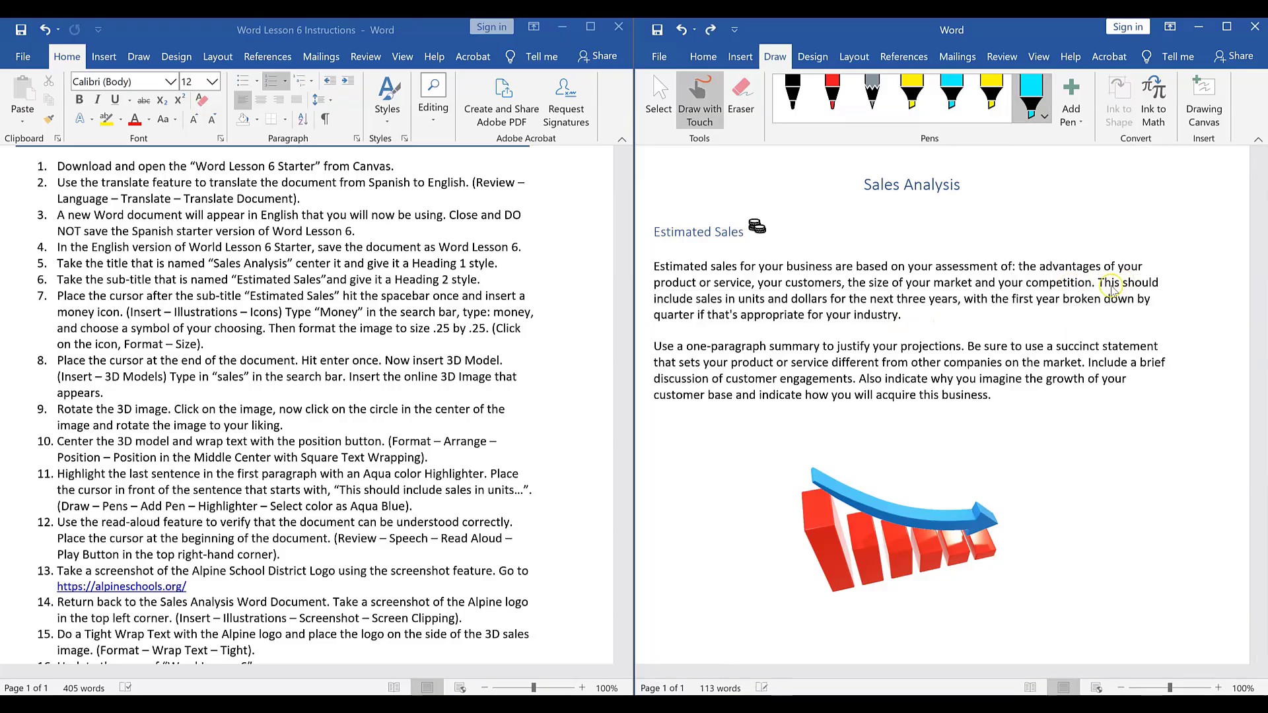
- Add another highlighter pen to the pen set and set its color to Aqua
left_click(1063, 124)
left_click(1089, 215)
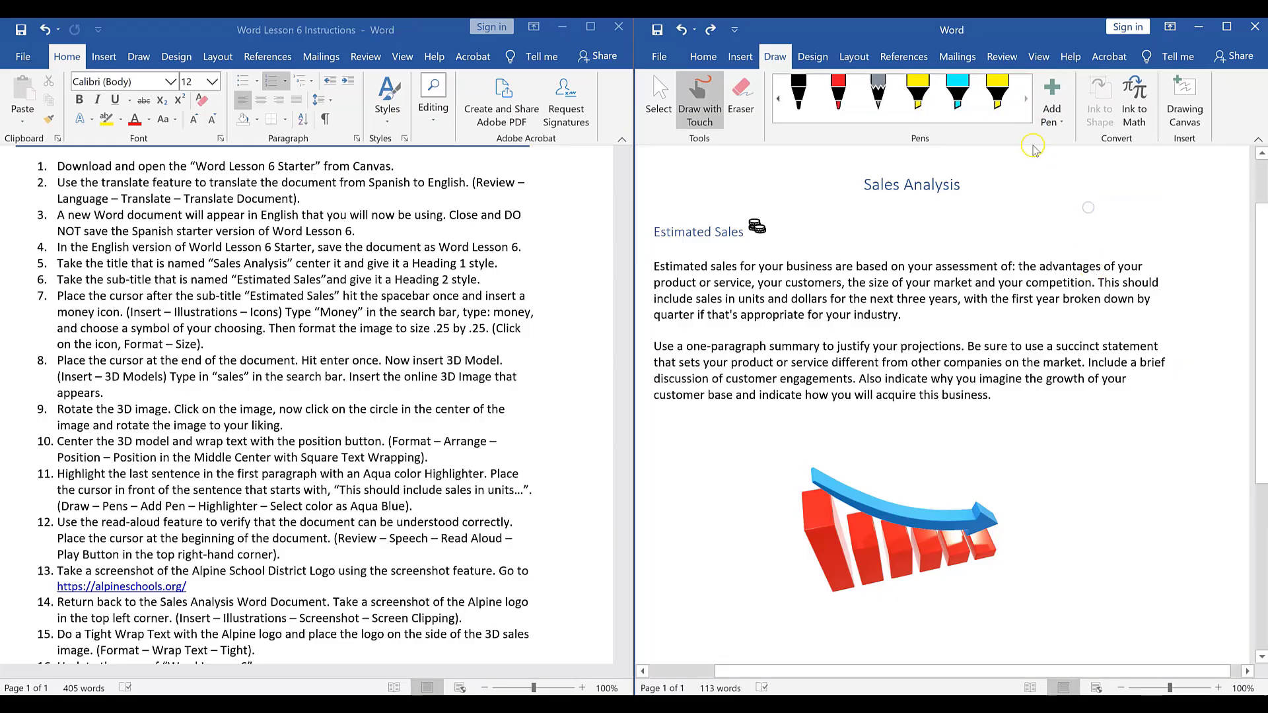
left_click(1059, 251)
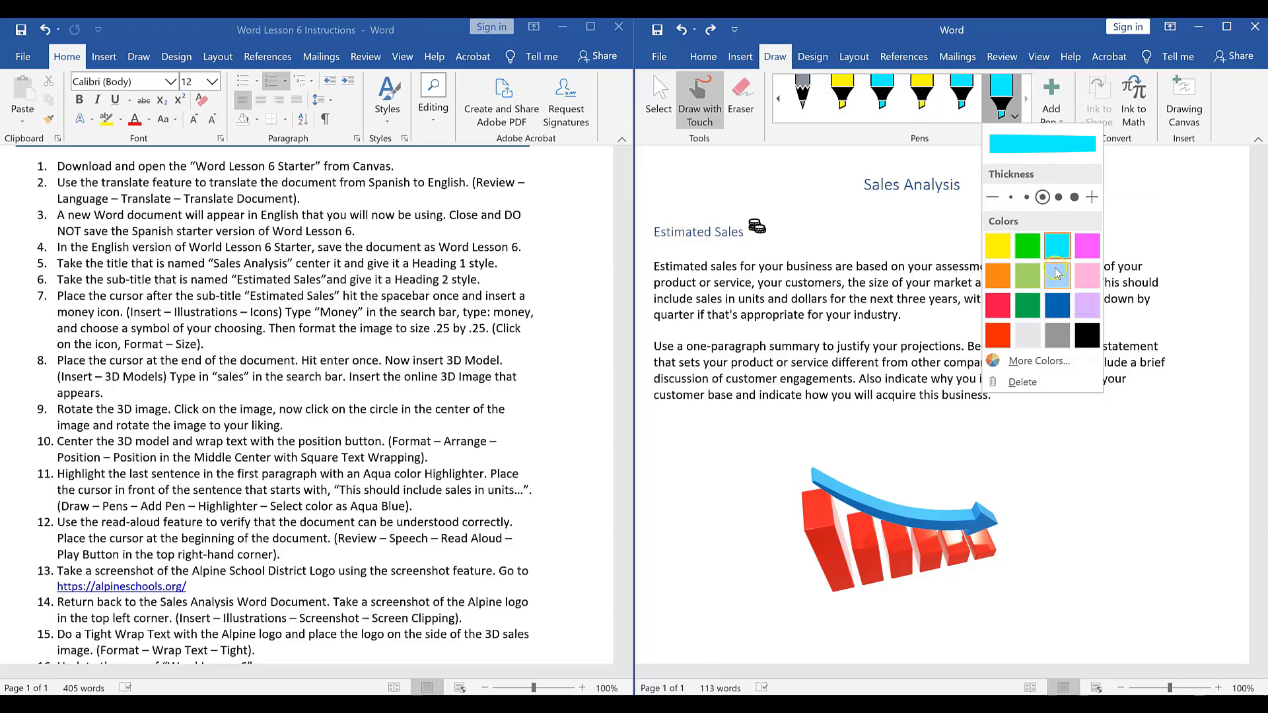
- Highlight the first paragraph's last sentence in Aqua, from "This should include sales in units" to "your industry", undoing the misplaced stroke
mouse_move(901, 316)
left_mouse_down()
mouse_move(878, 313)
mouse_move(1017, 285)
mouse_move(814, 299)
left_mouse_up()
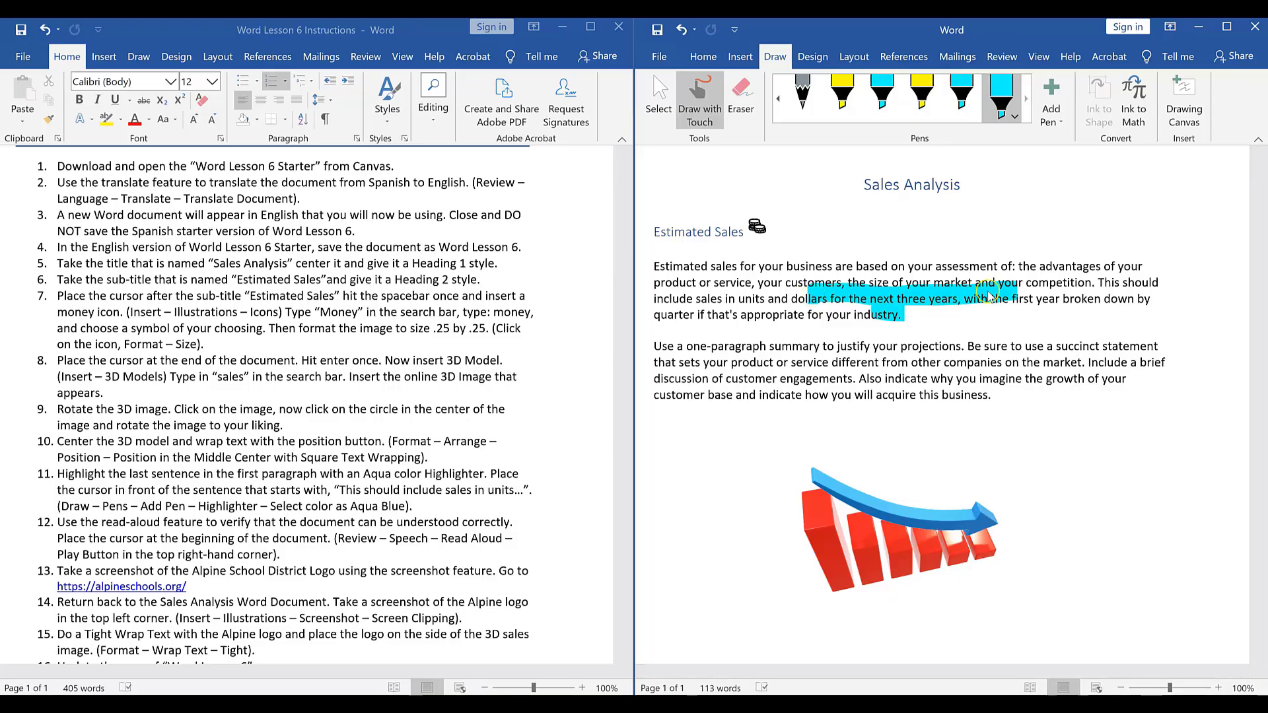
key("ctrl+z")
left_click_drag(1100, 284, 1161, 284)
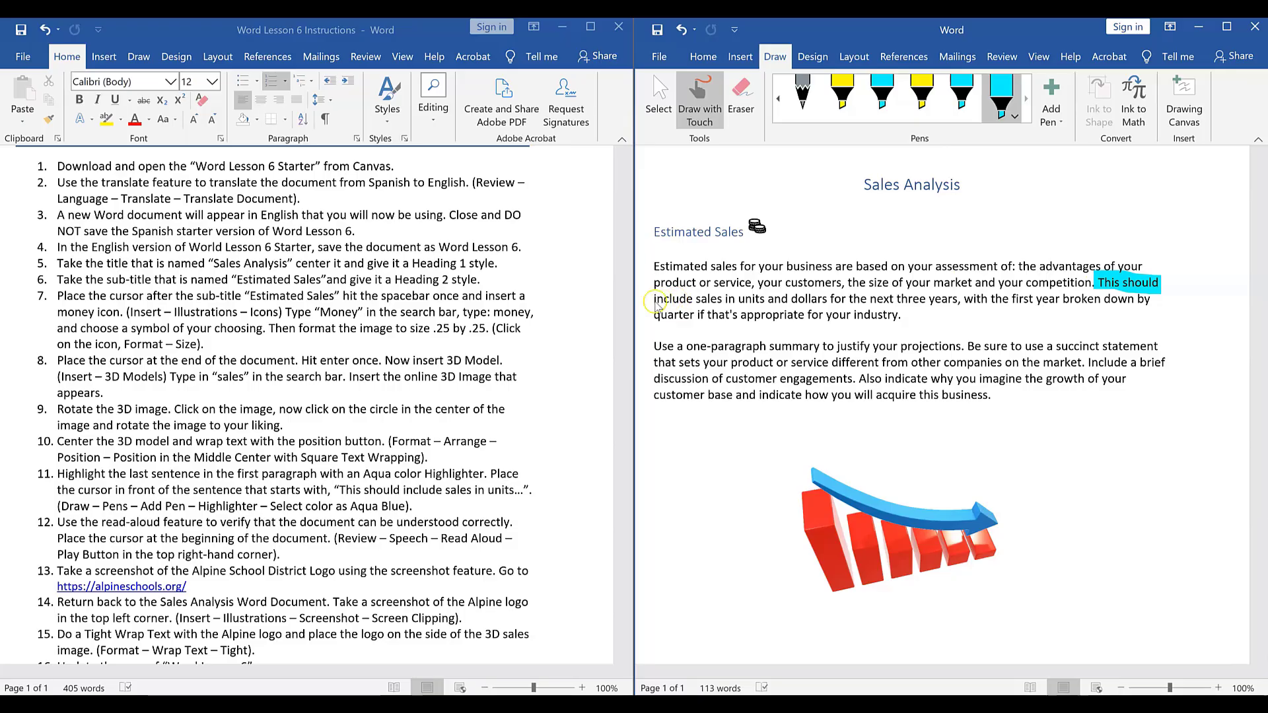
left_click_drag(652, 303, 1149, 305)
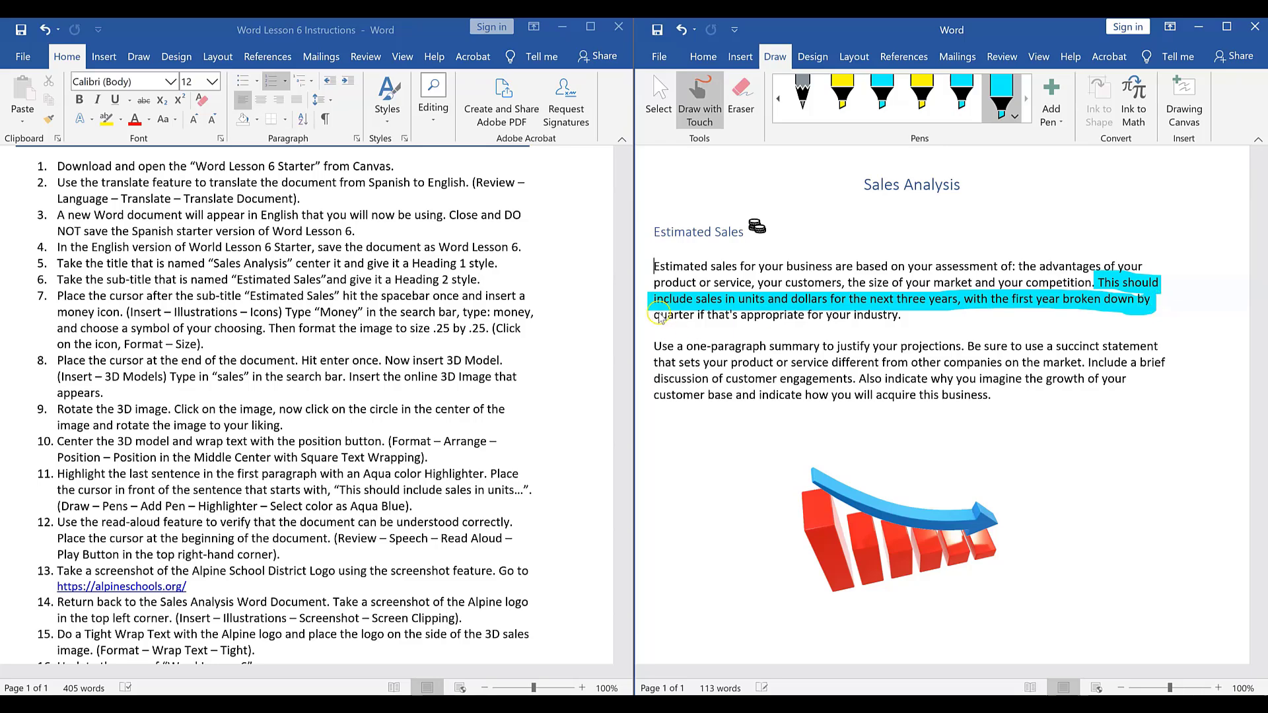
left_click_drag(657, 318, 903, 317)
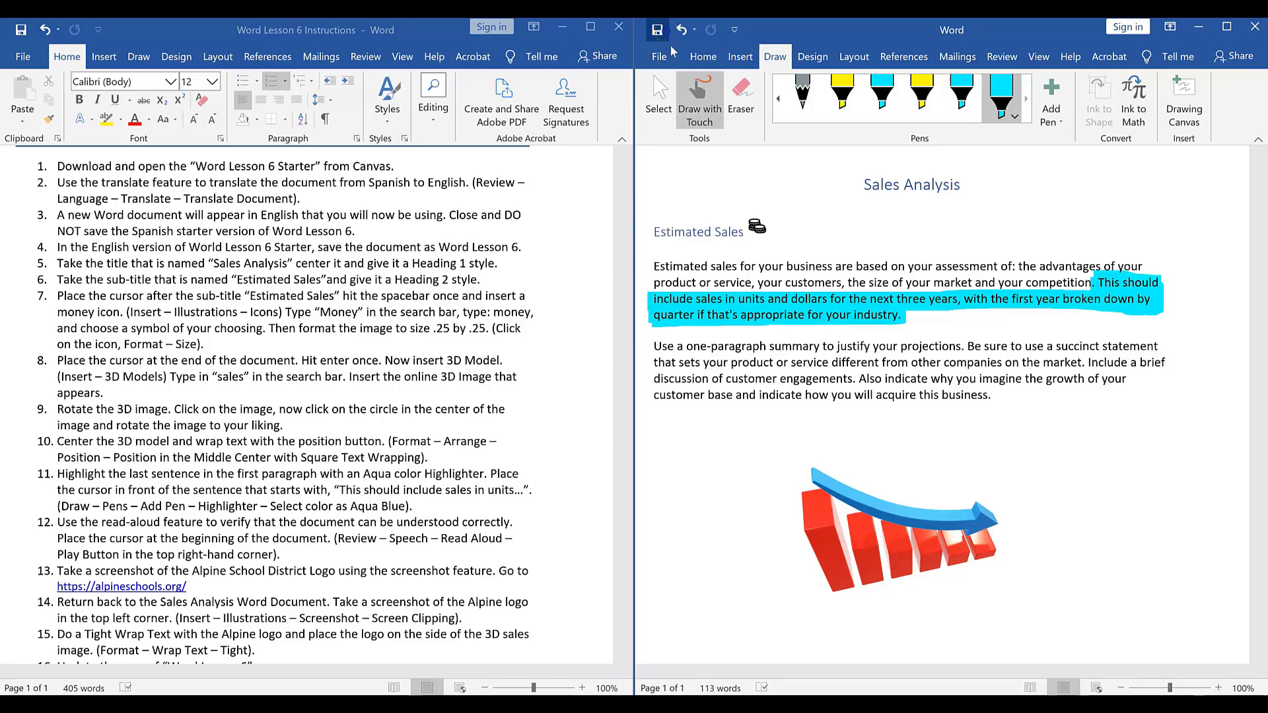
left_click(665, 33)
left_click(663, 64)
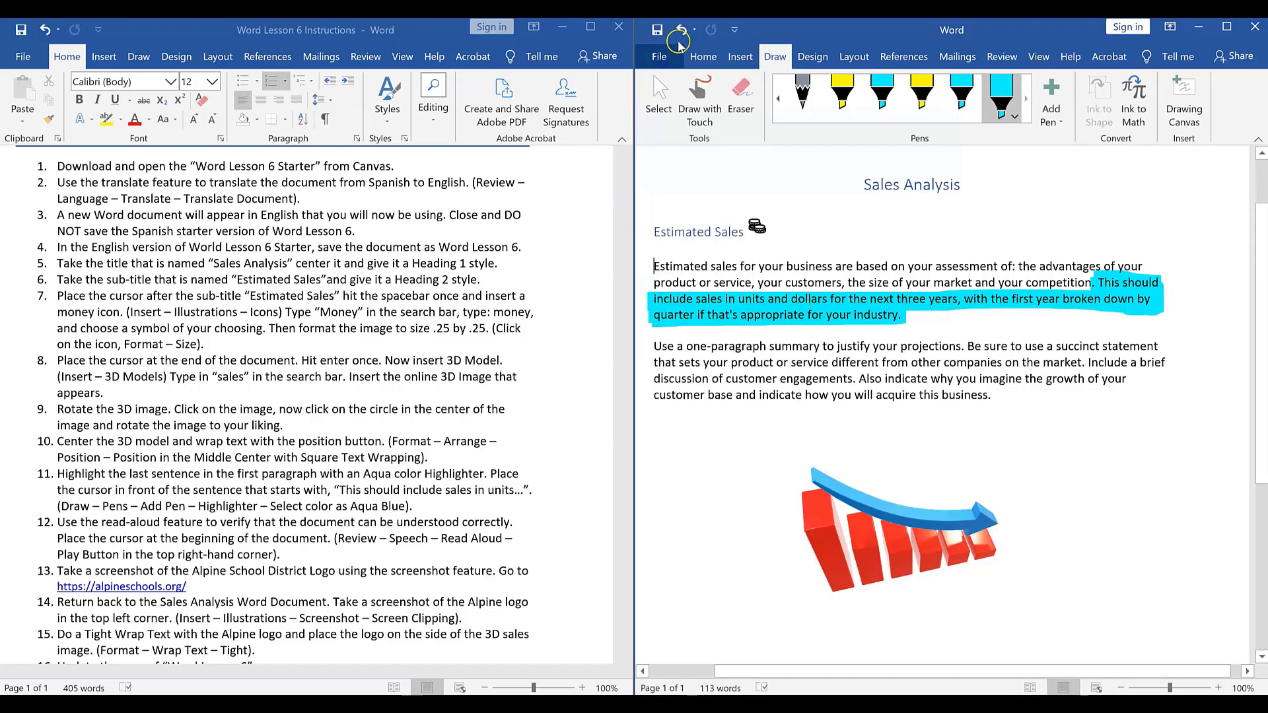
- Place the cursor before the title "Sales Analysis" and start Read Aloud from there
scroll(421, 334, "down", 2)
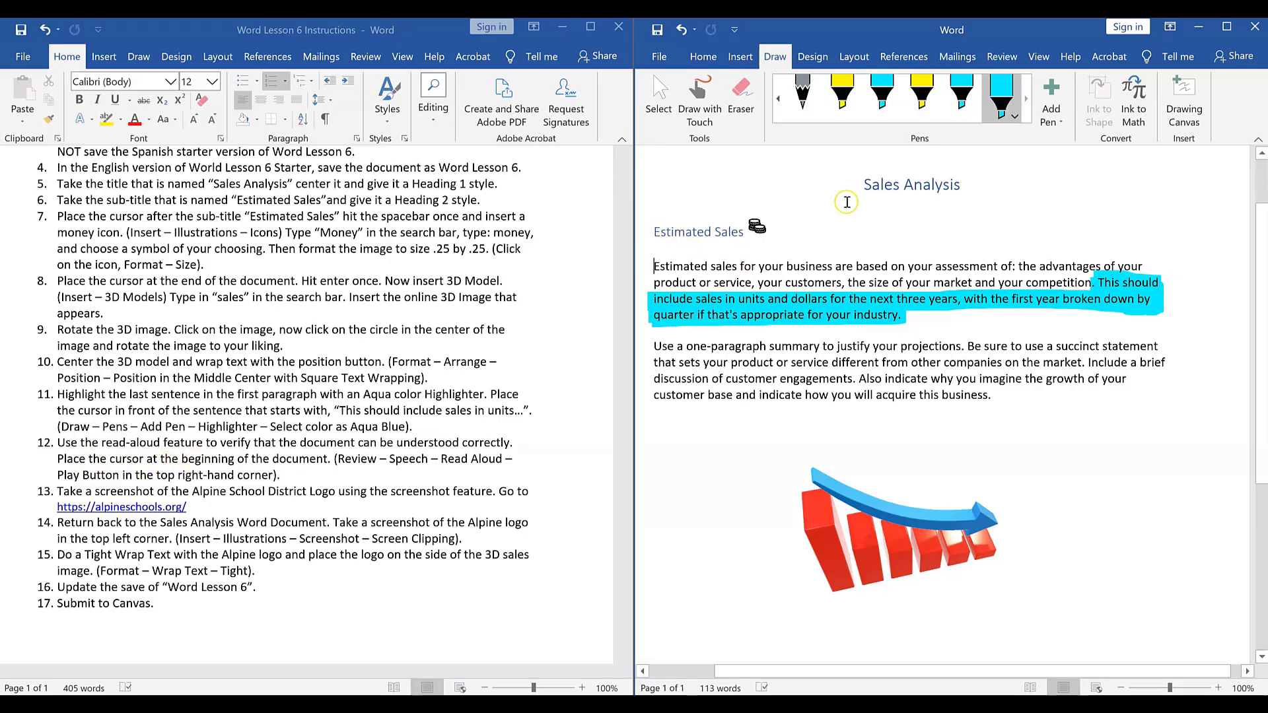
left_click(861, 186)
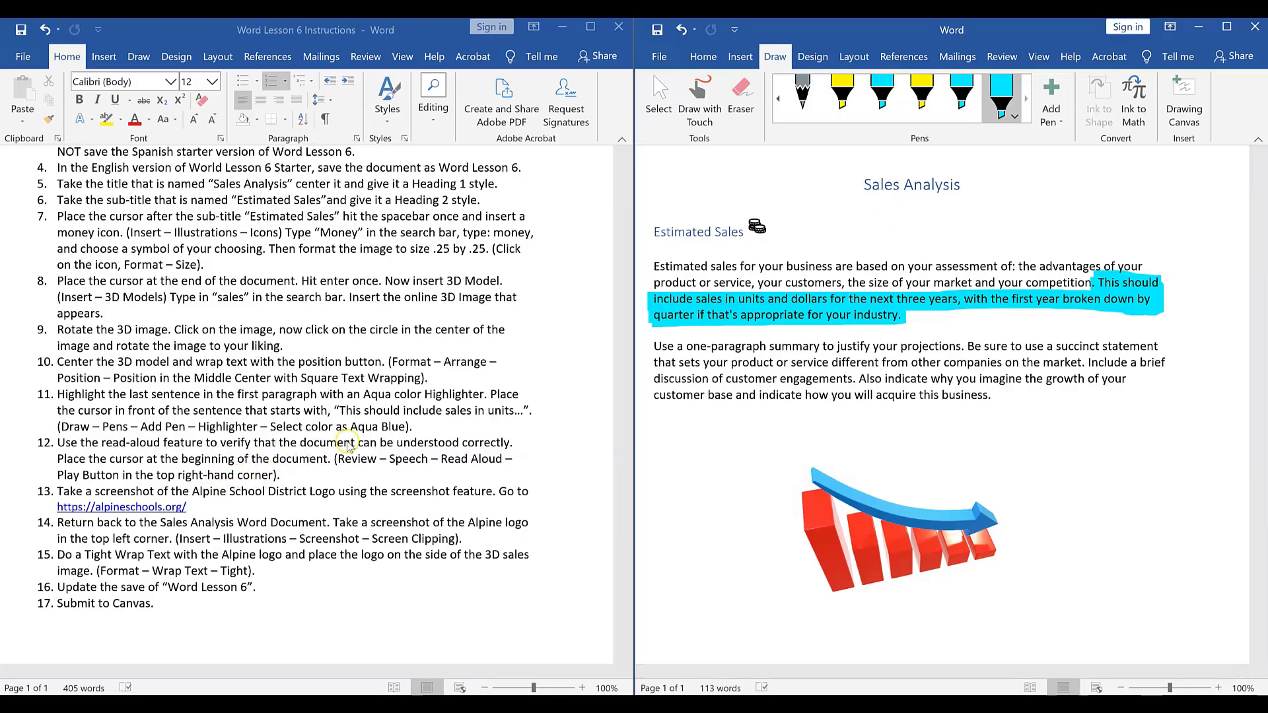
left_click(1019, 59)
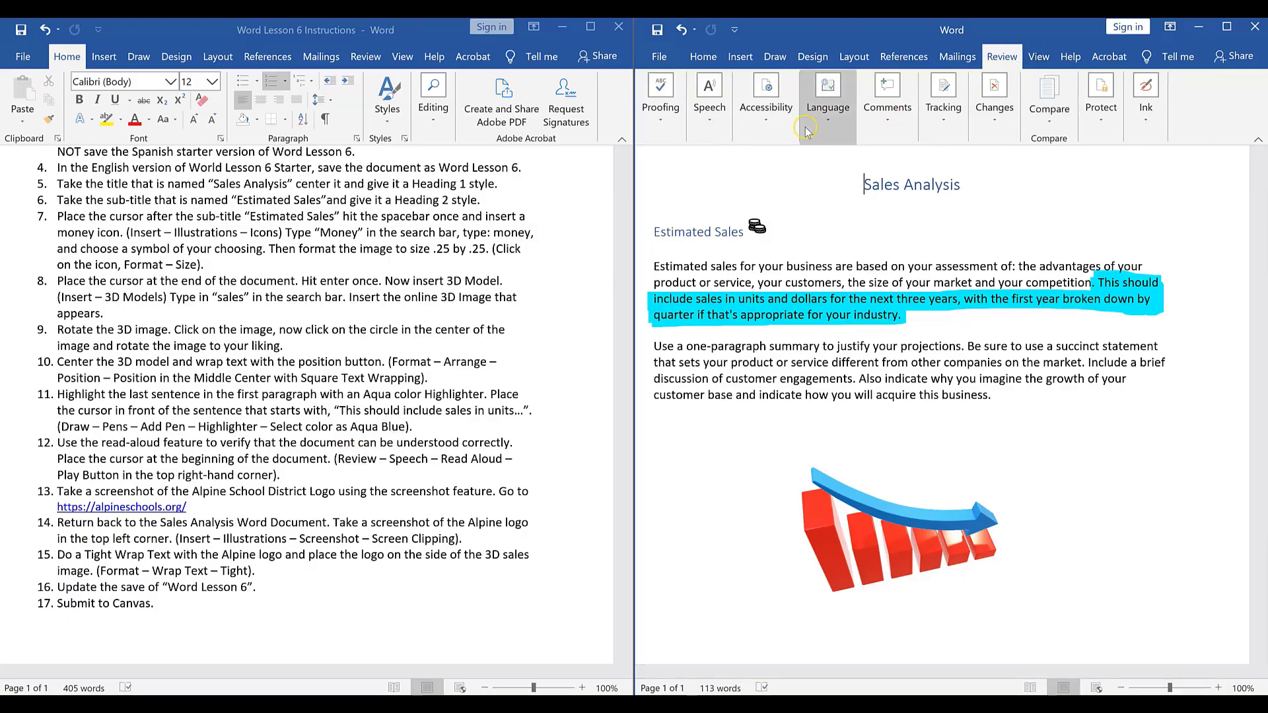
left_click(709, 106)
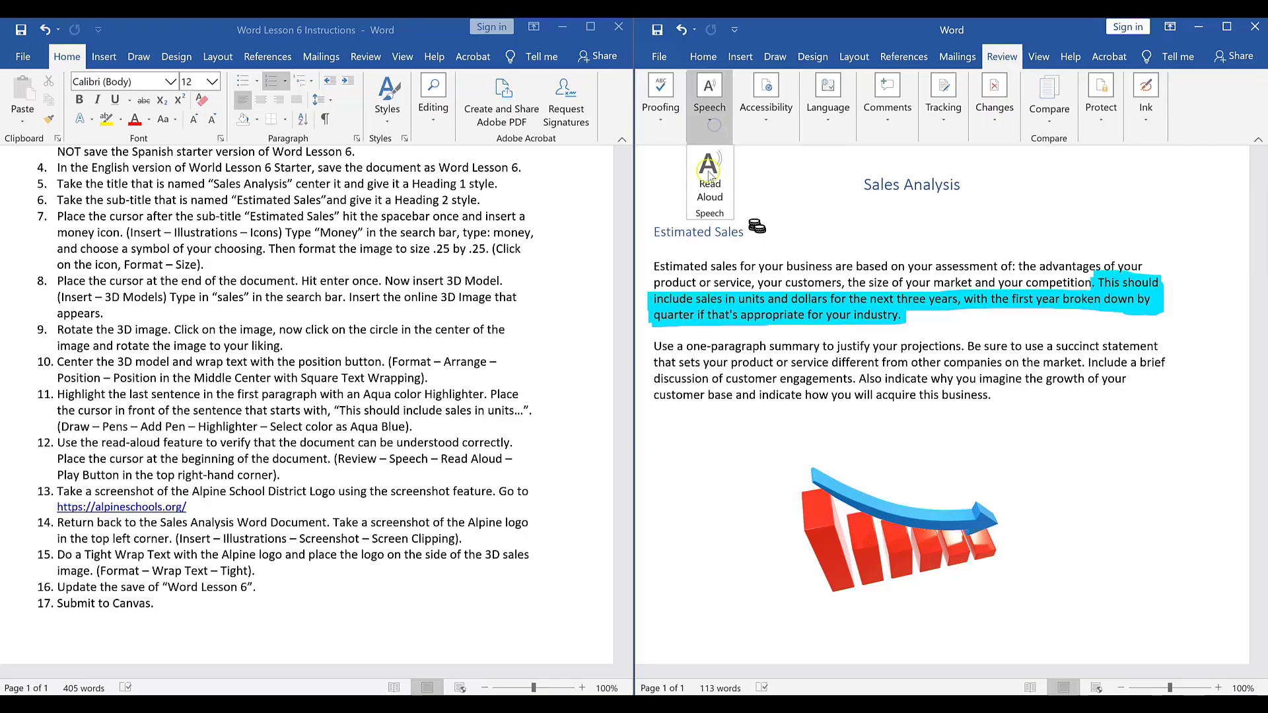
left_click(708, 113)
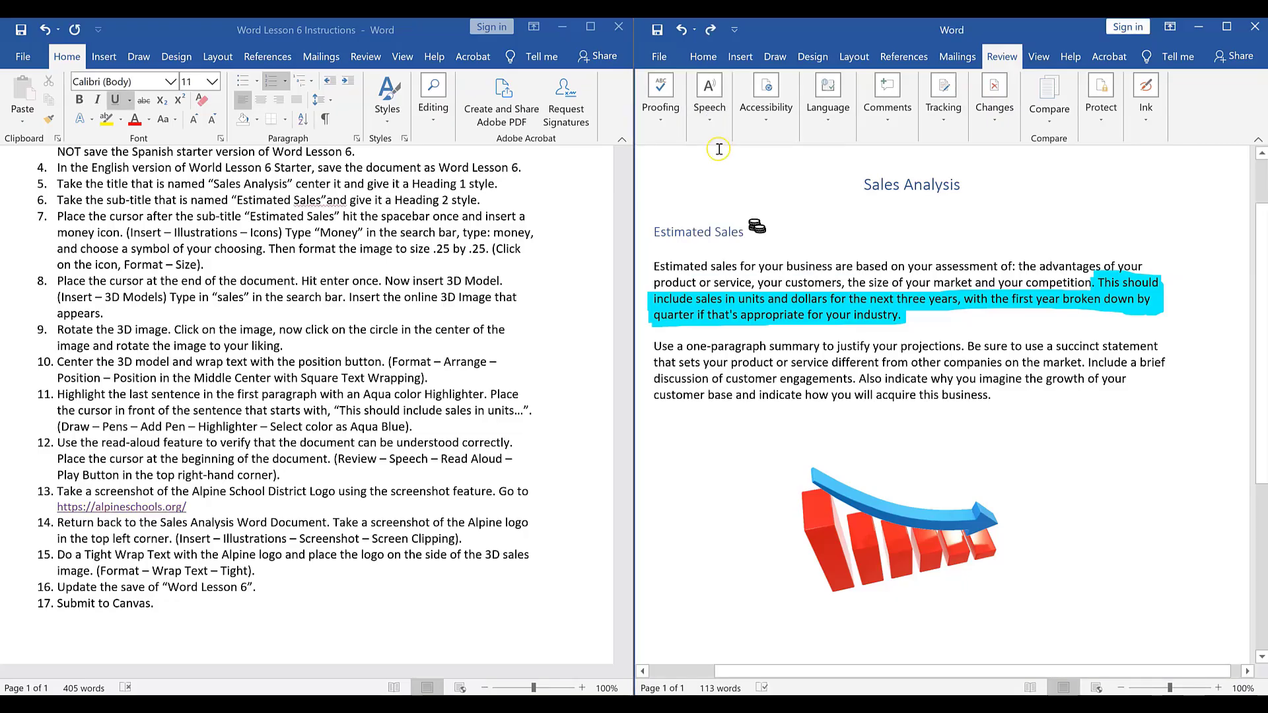
left_click(707, 117)
left_click(715, 174)
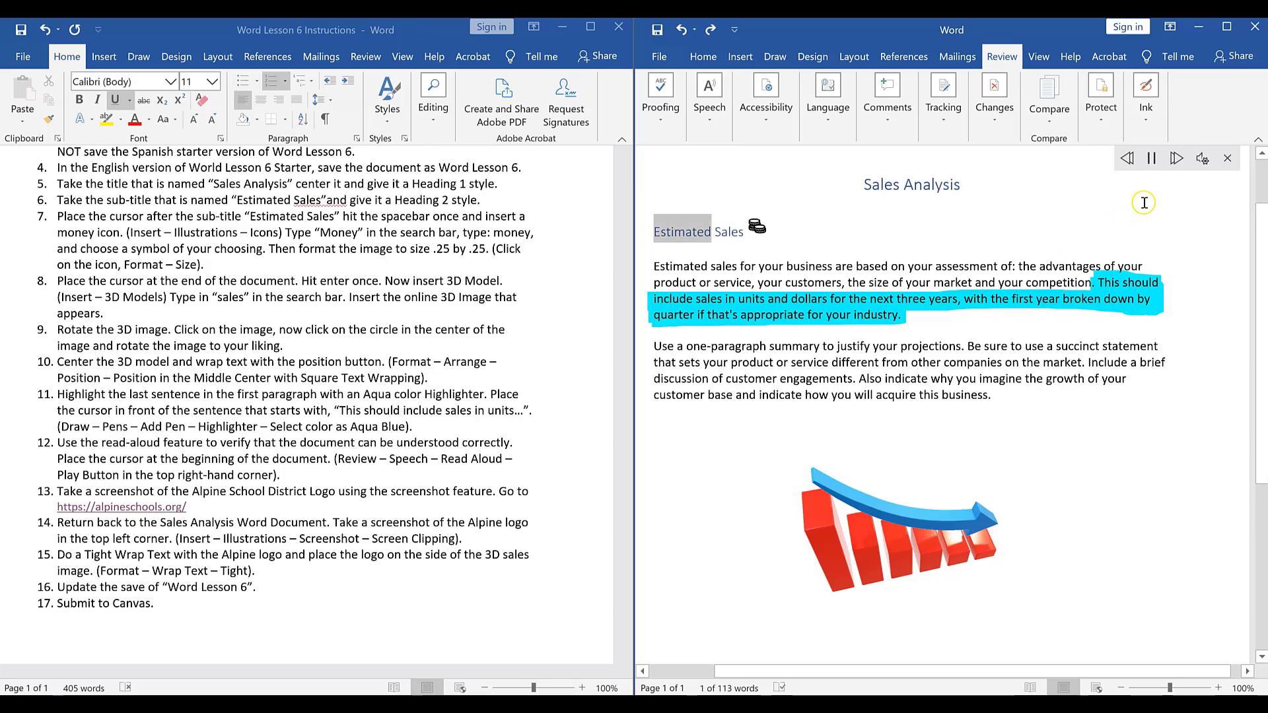
- Pause the read-aloud playback, resume it, and pause it again
left_click(1152, 159)
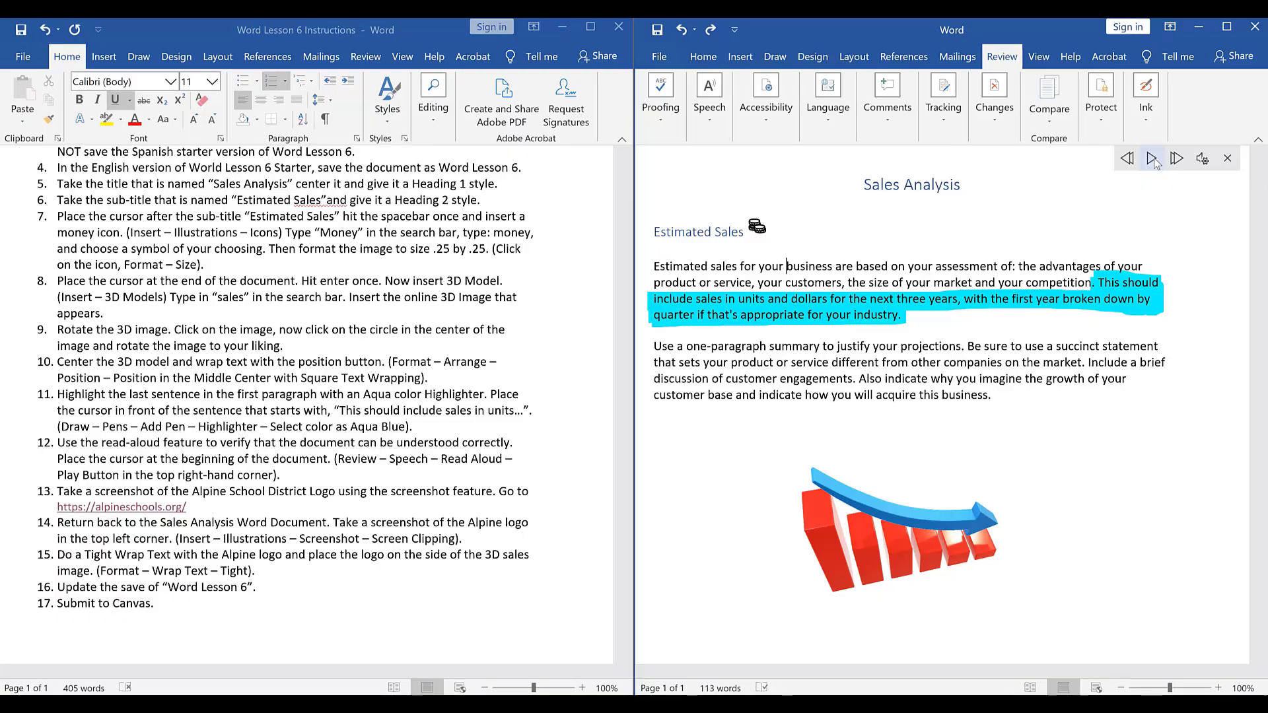
left_click(1155, 160)
left_click(1153, 159)
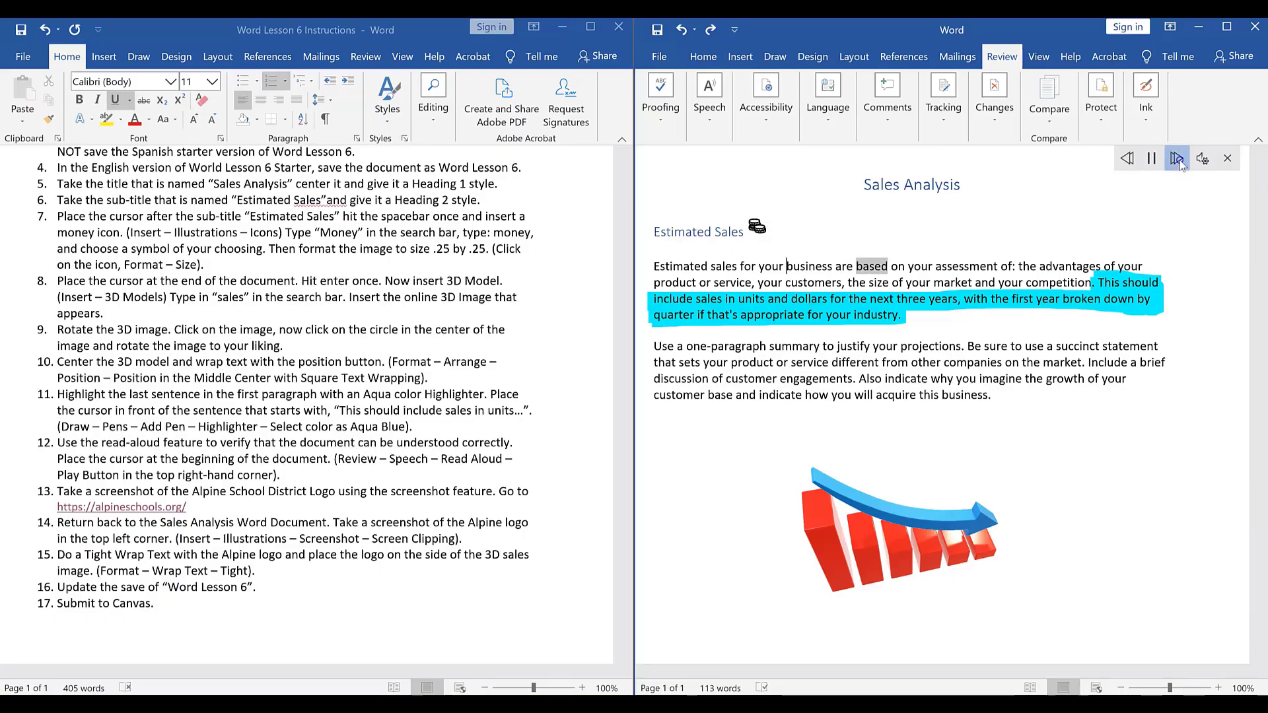
left_click(1150, 160)
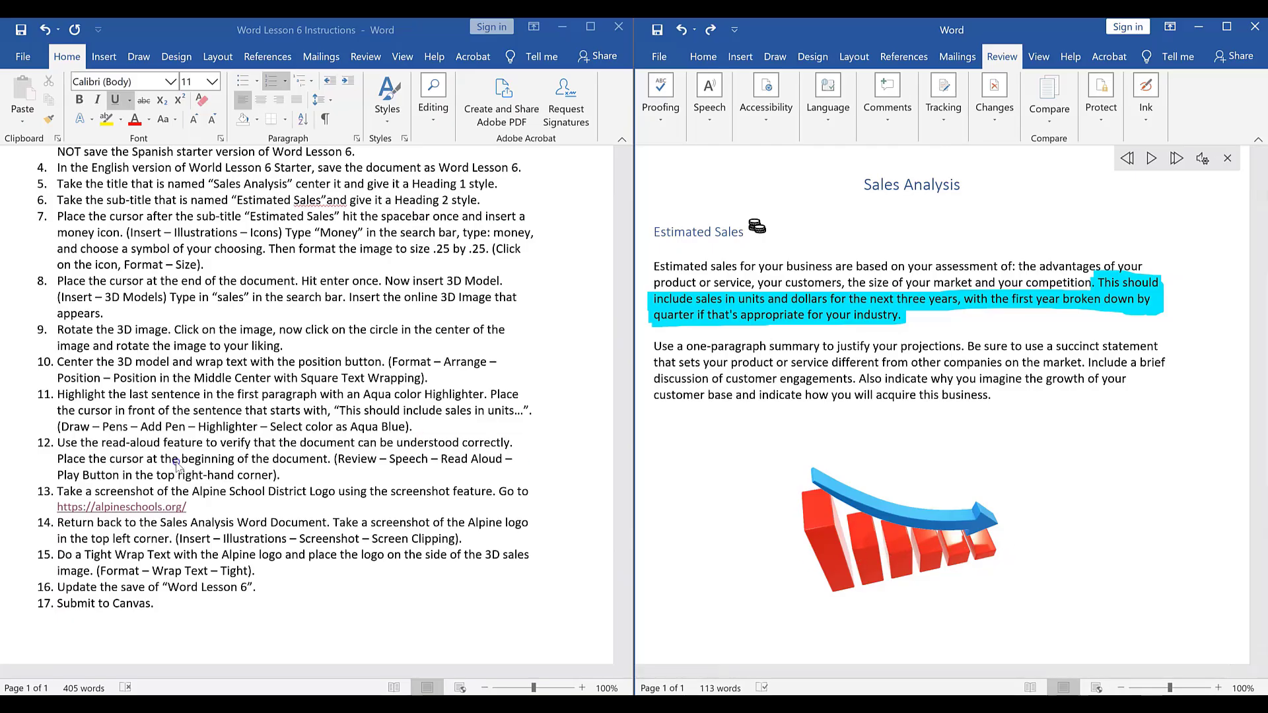
left_click(125, 507)
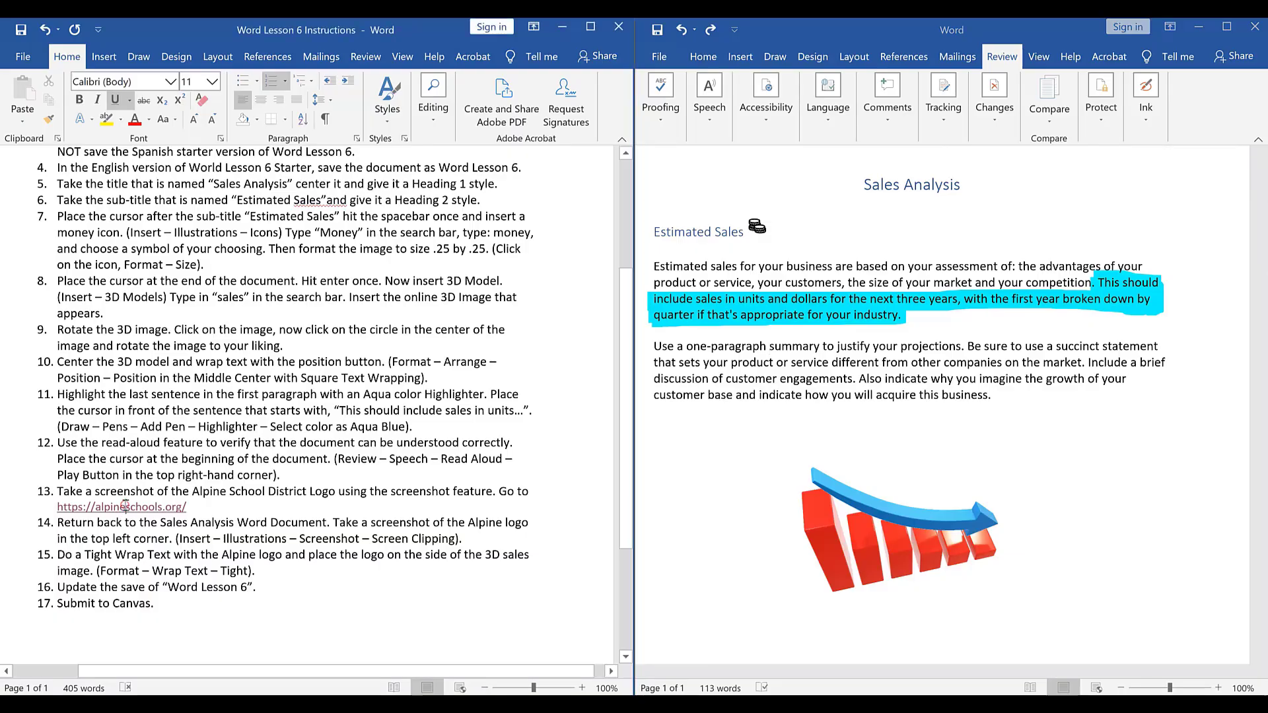
right_click(125, 507)
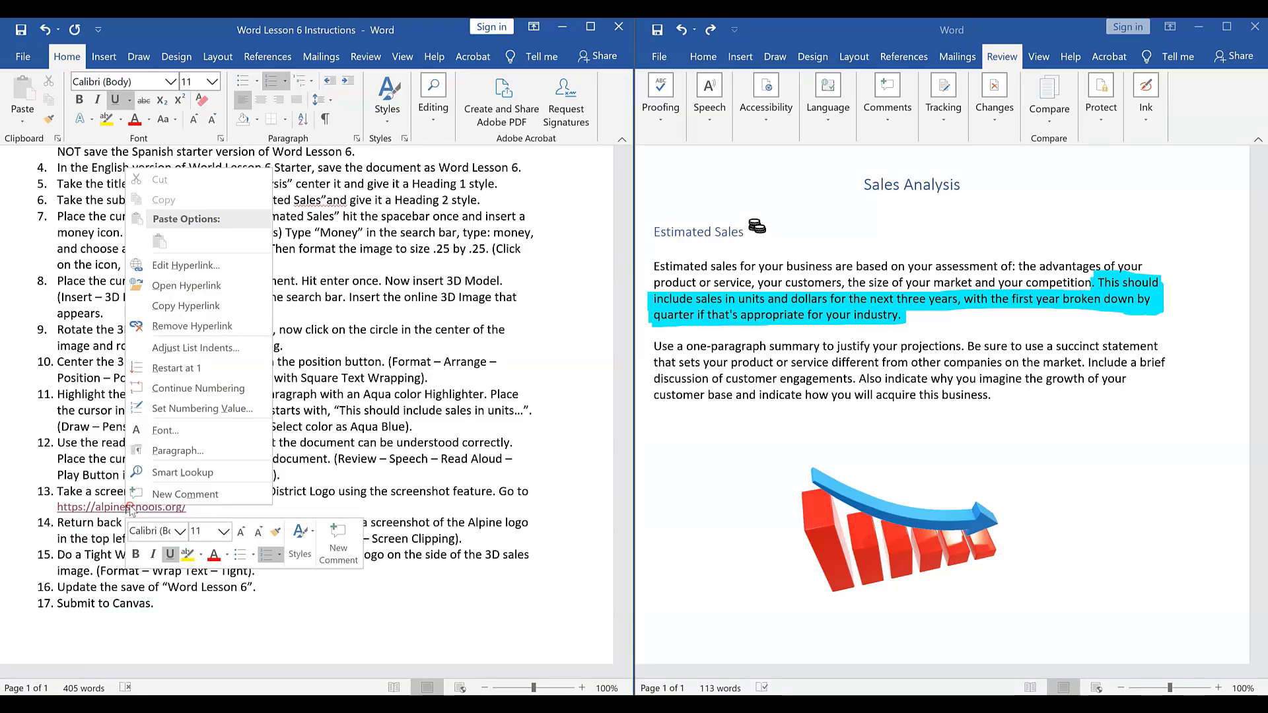
left_click(223, 284)
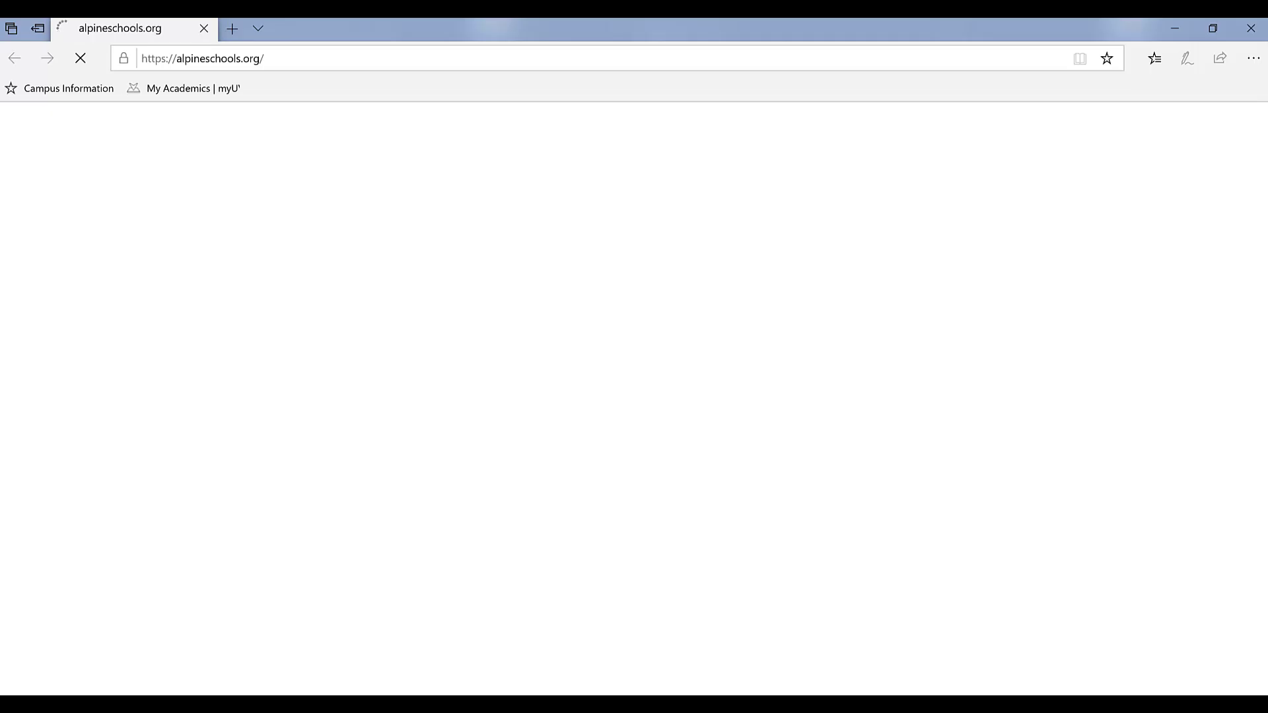
- Switch back to Word, bringing the instructions and the Sales Analysis document in front of the browser
left_click(506, 705)
left_click(456, 641)
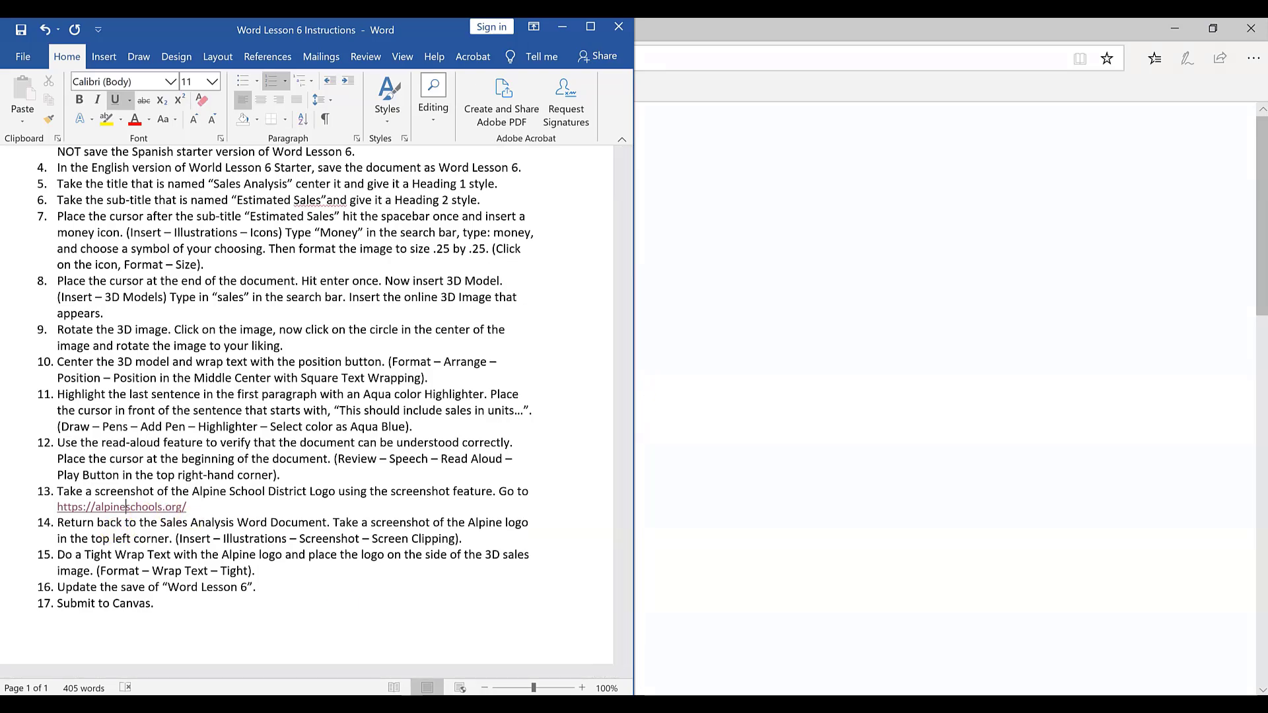
left_click(507, 704)
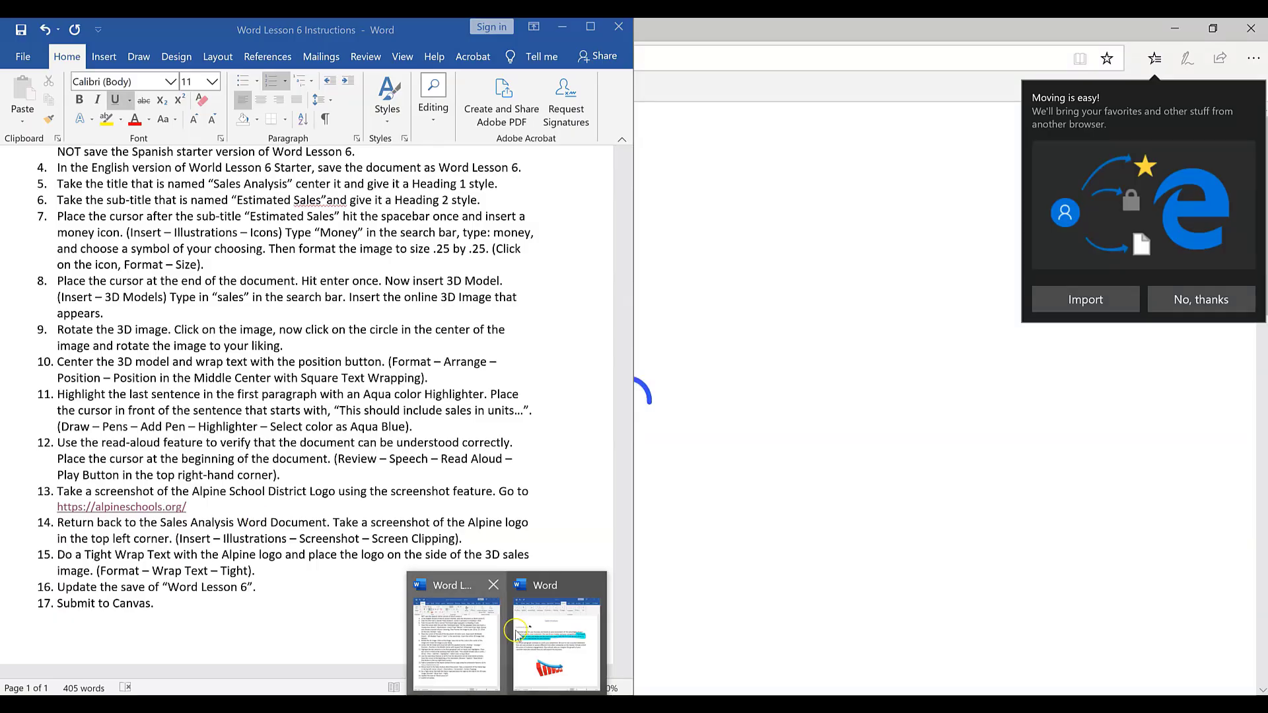
left_click(535, 627)
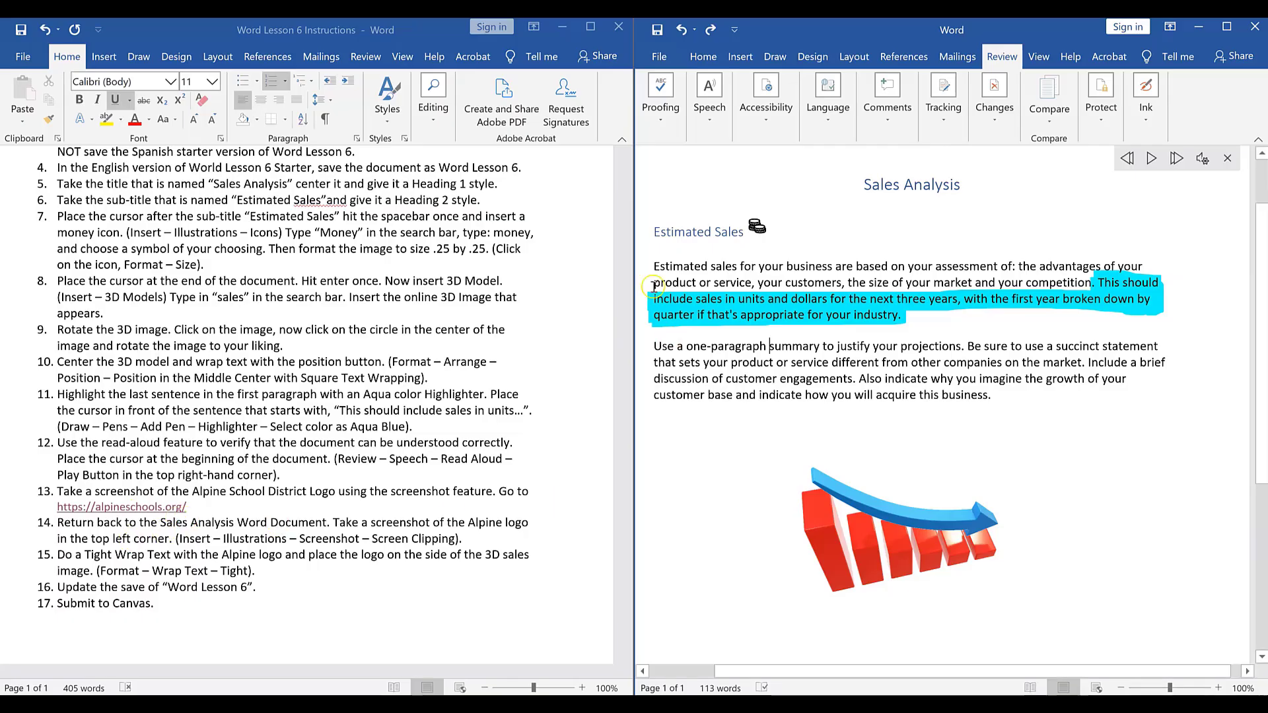
left_click(738, 57)
left_click(763, 124)
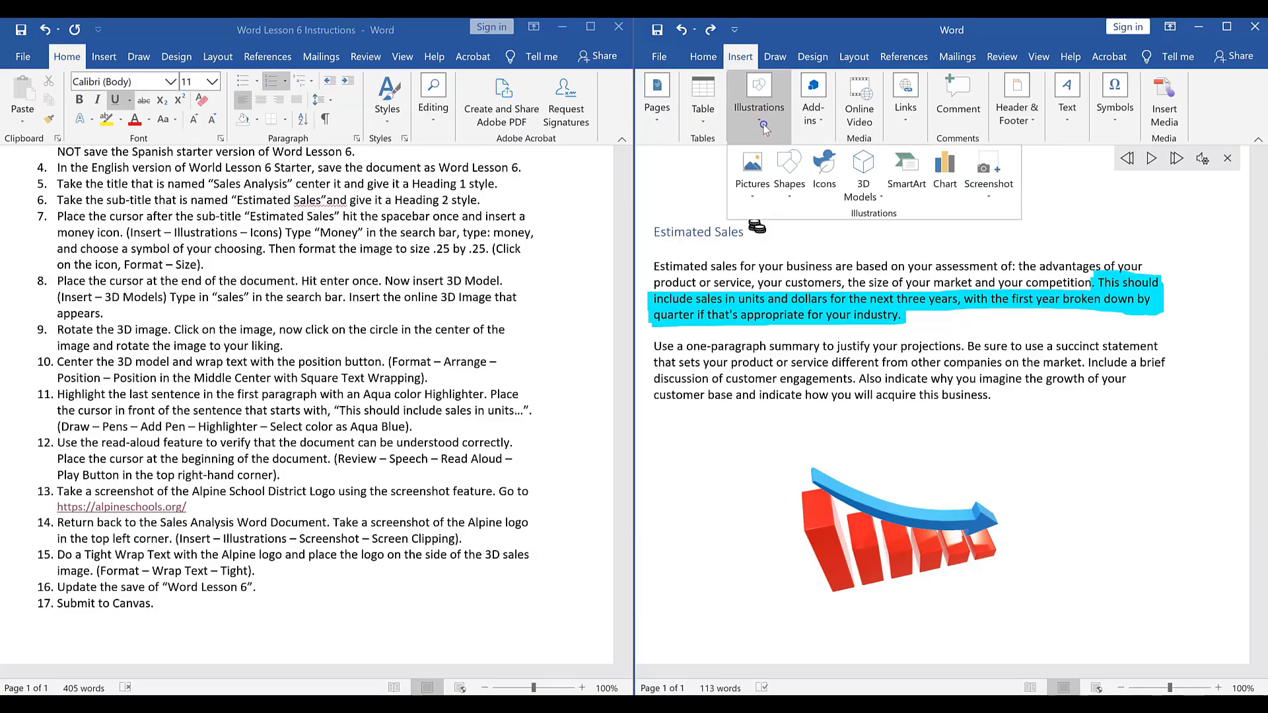
left_click(1000, 187)
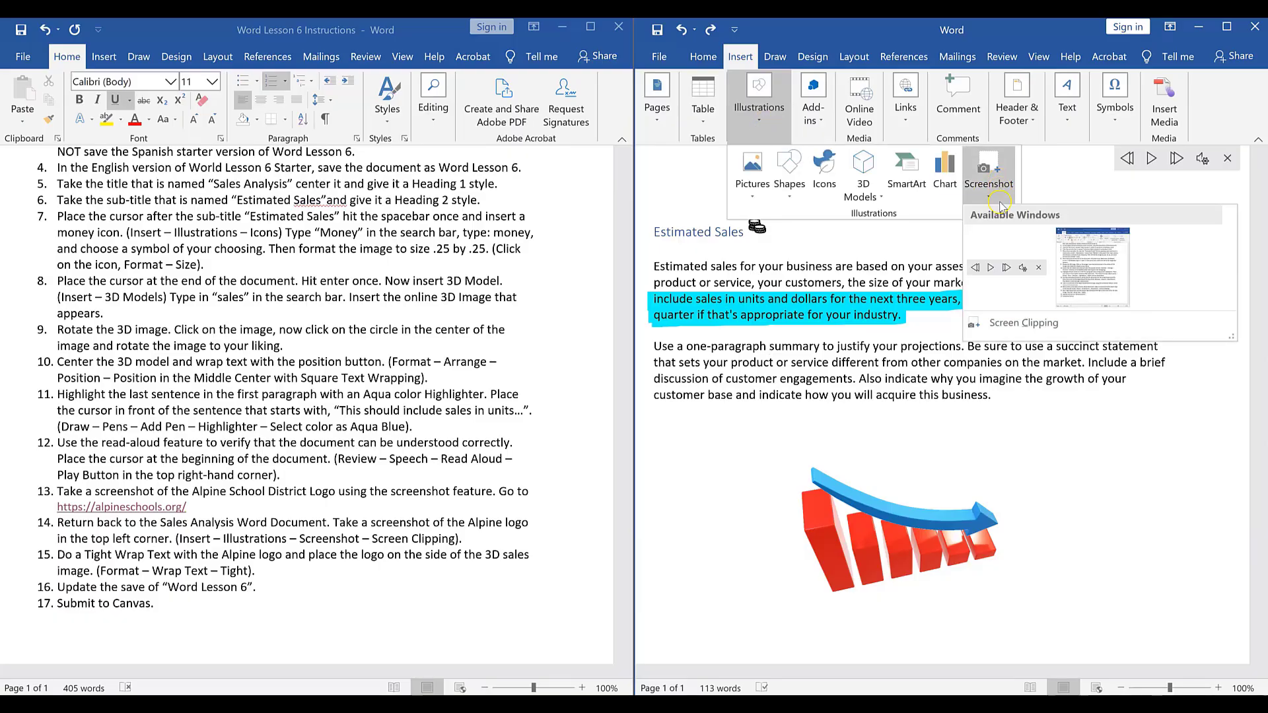
left_click(1019, 324)
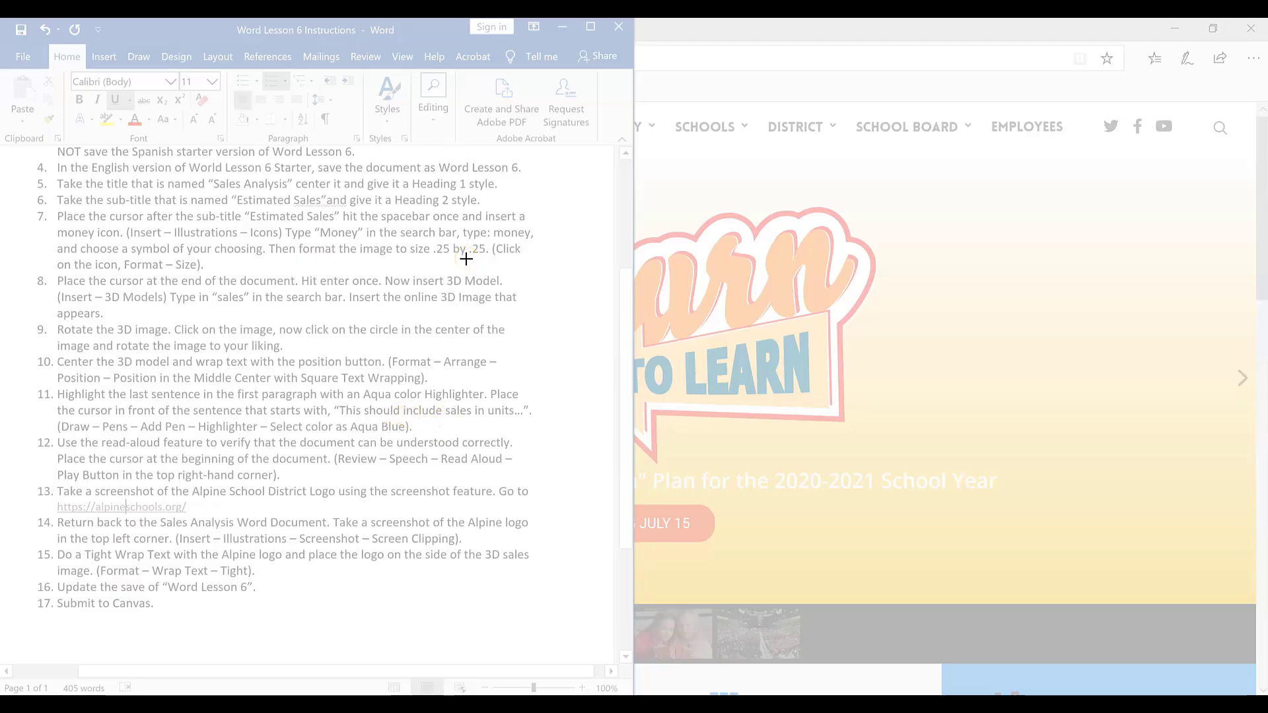
key("Escape")
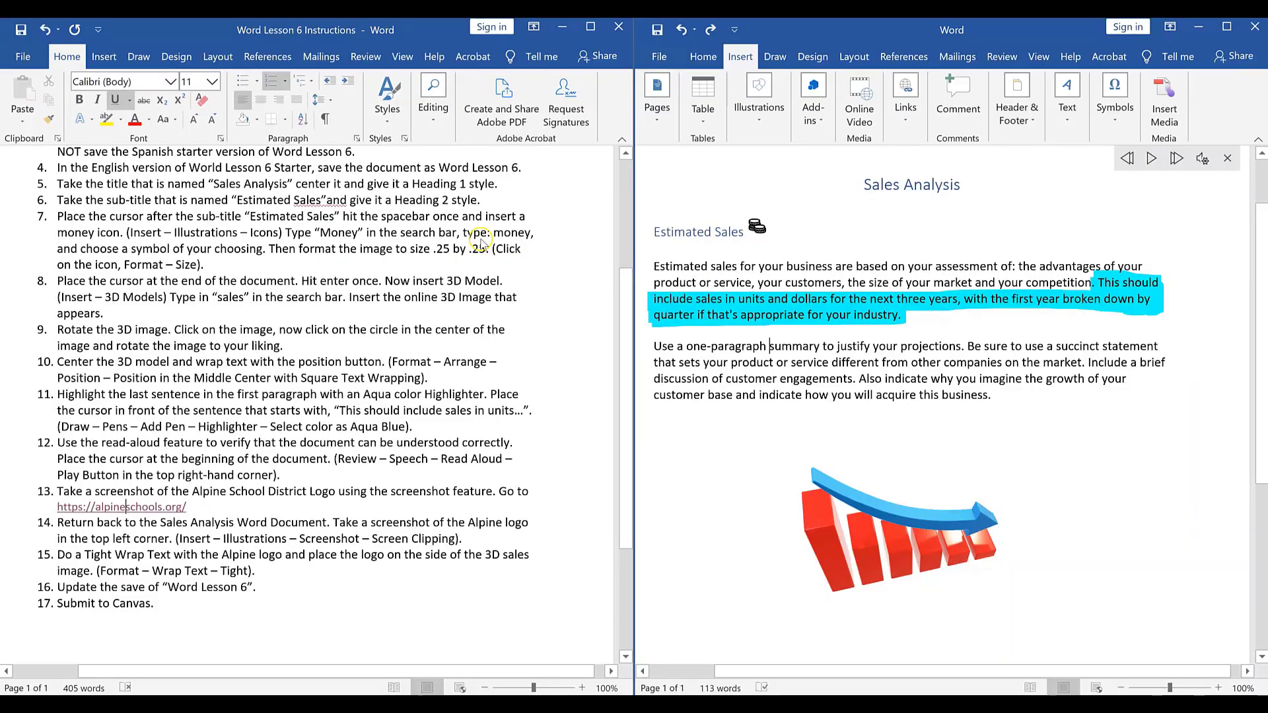
- Minimize the instructions document so the Alpine School District home page and logo show beside the Sales Analysis document
left_click(564, 31)
left_click(175, 148)
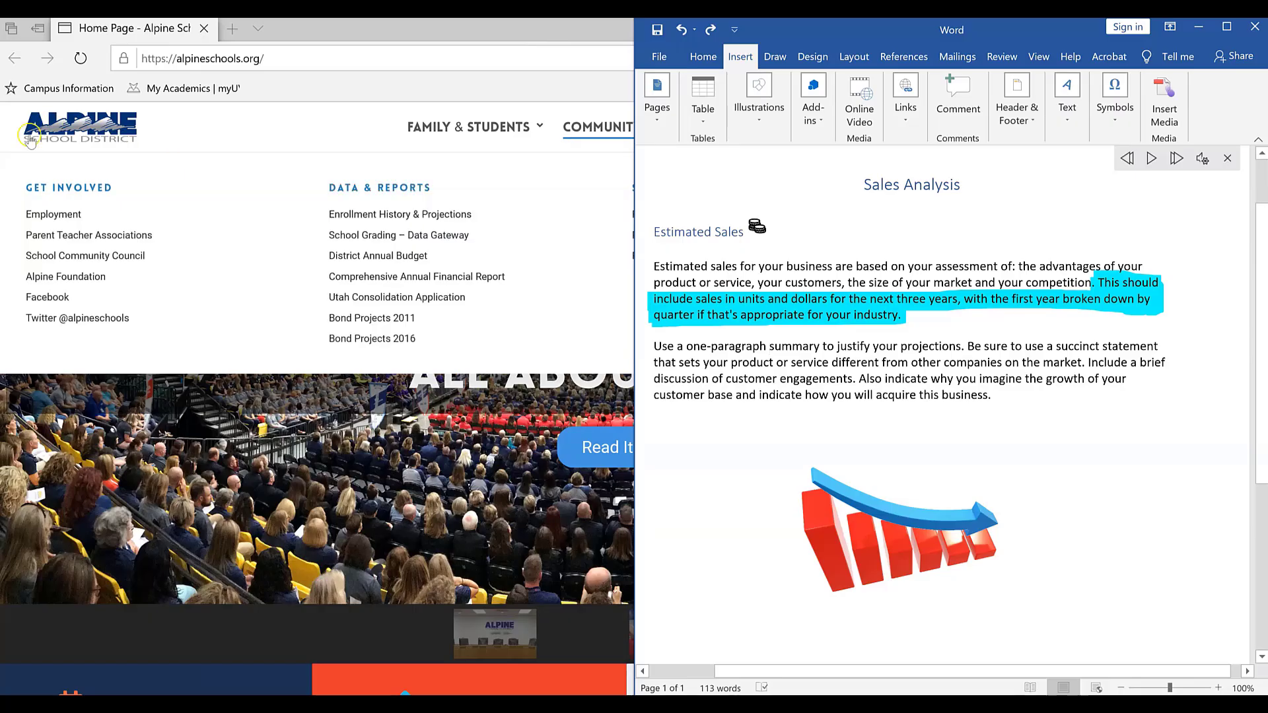
left_click(74, 119)
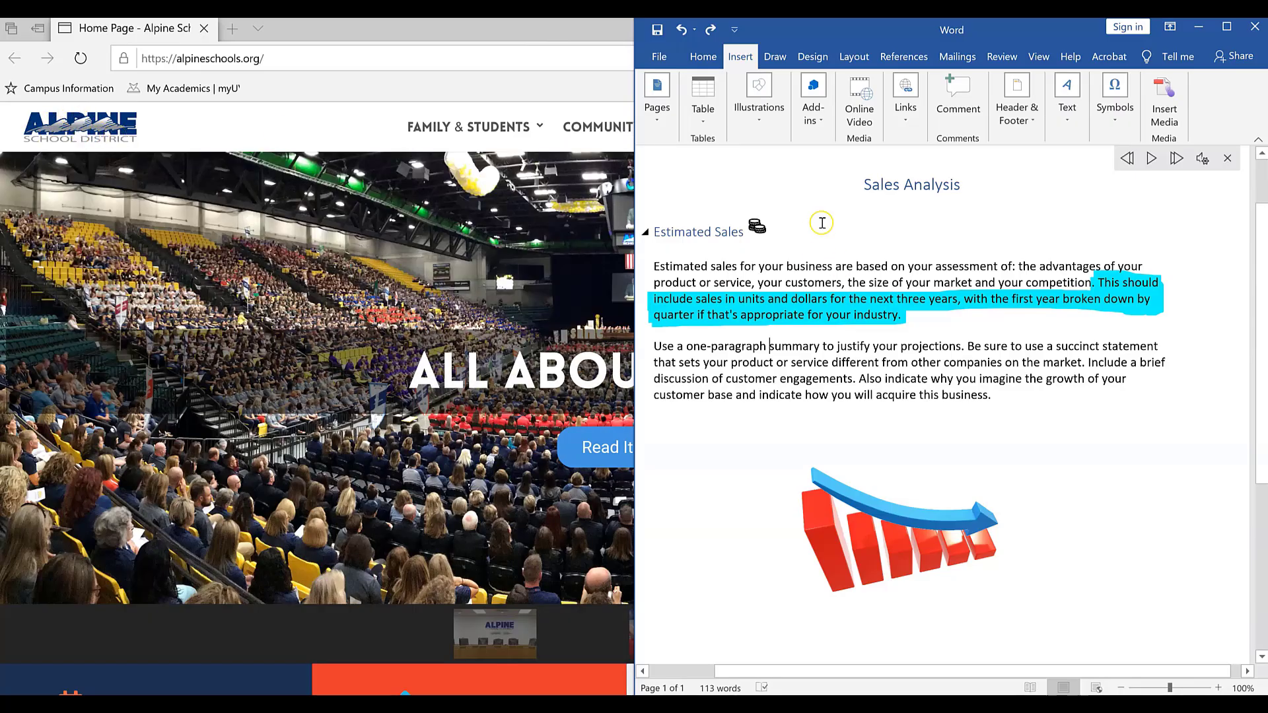
- Insert a screen clipping of the Alpine School District logo from the web page into the Sales Analysis document
left_click(763, 119)
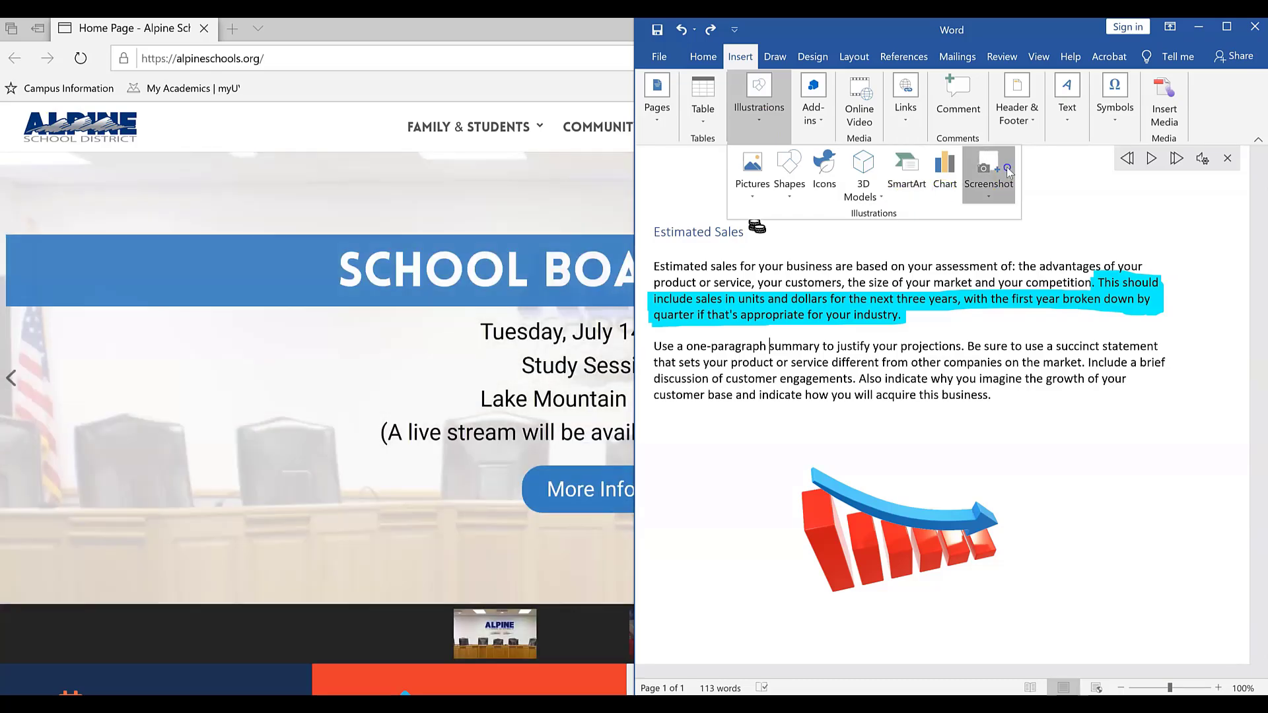
left_click(988, 175)
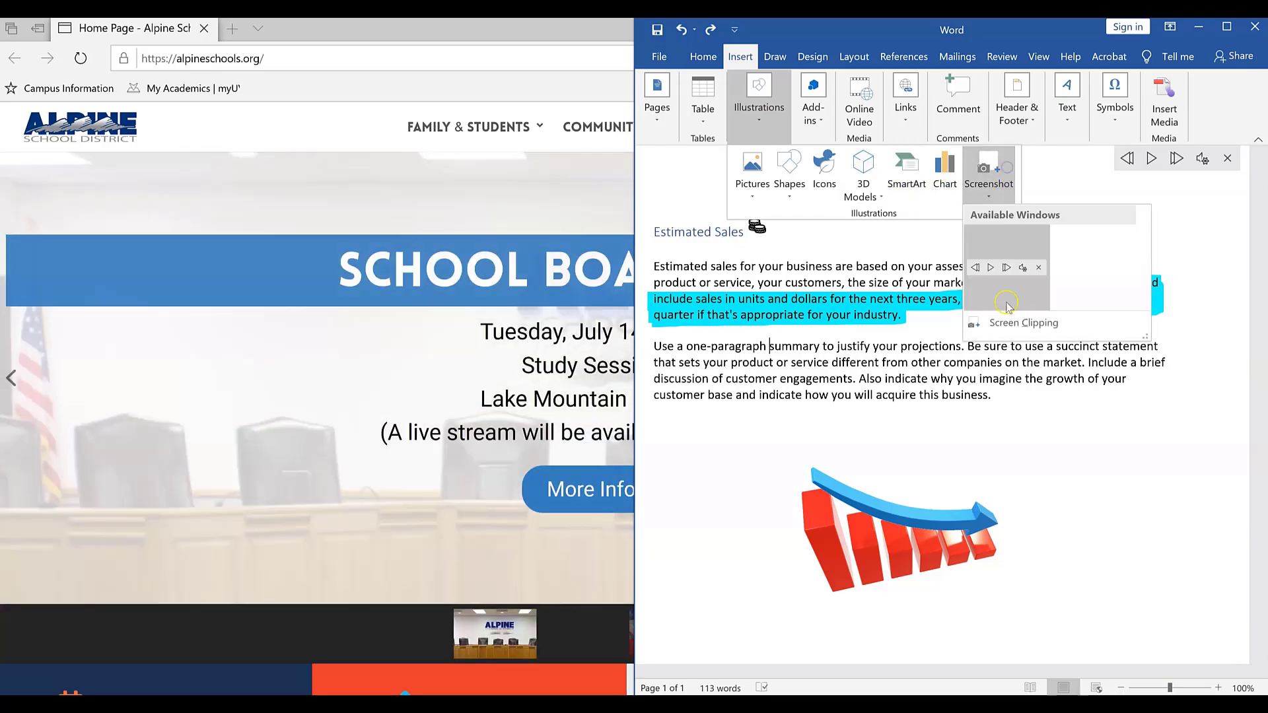
left_click(1010, 323)
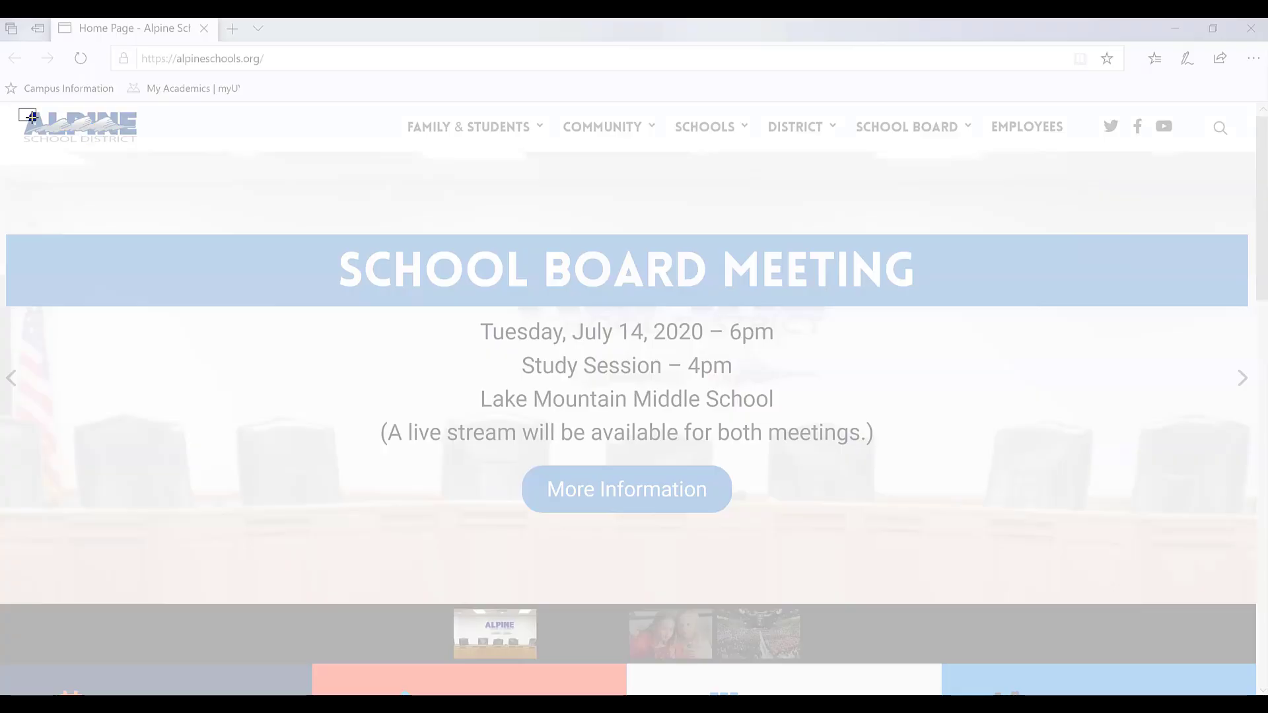
left_click_drag(32, 117, 141, 149)
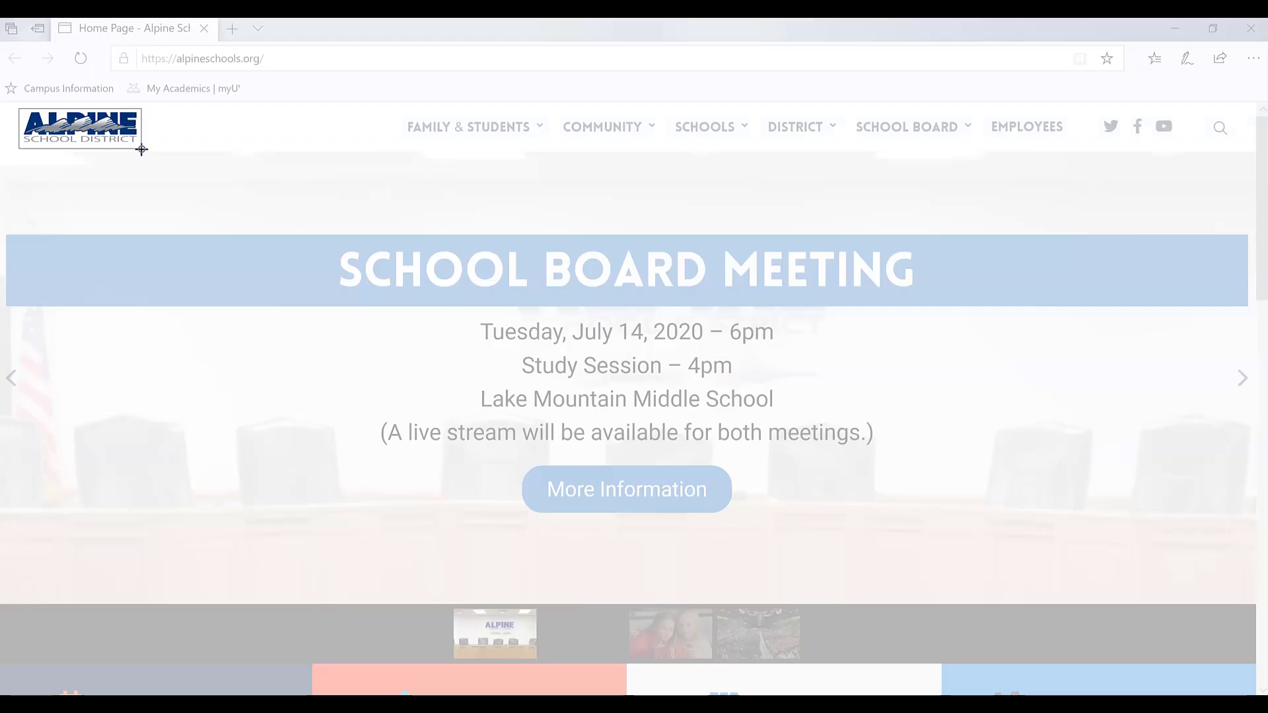
left_click_drag(141, 149, 141, 150)
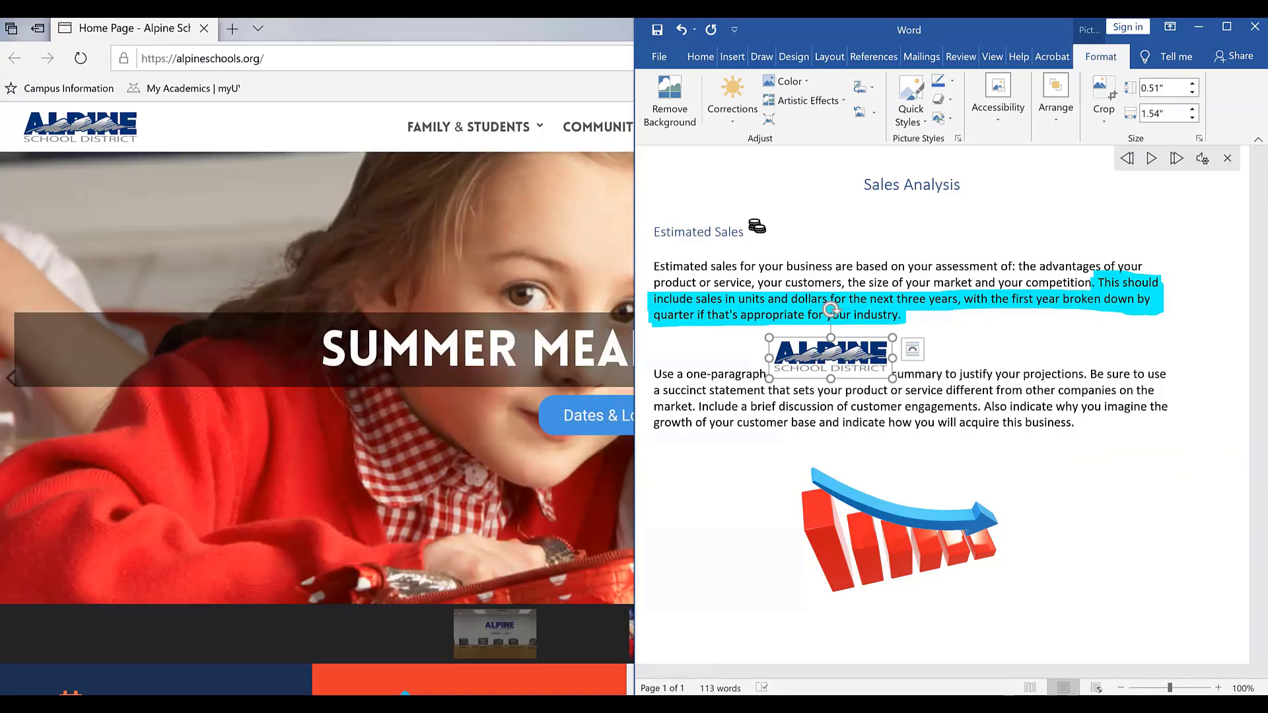
- Bring back the lesson instructions and set the Alpine logo's text wrapping to Tight
left_click(462, 630)
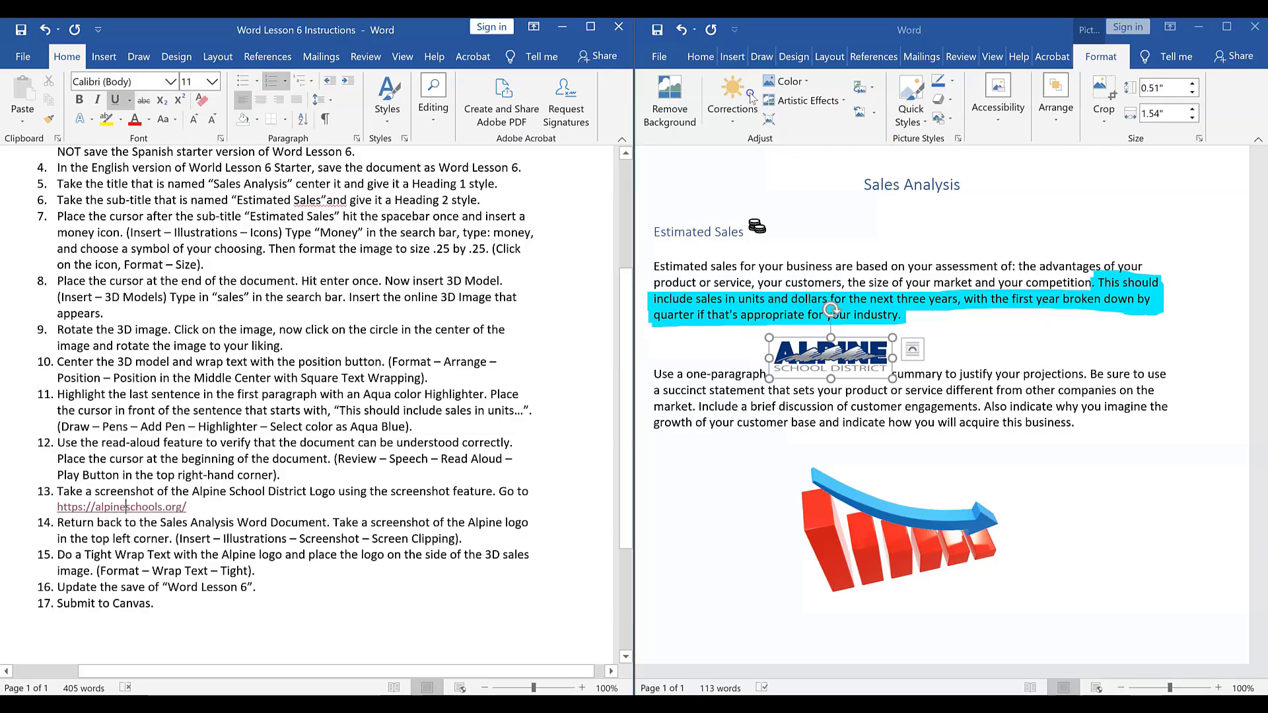
left_click(1057, 109)
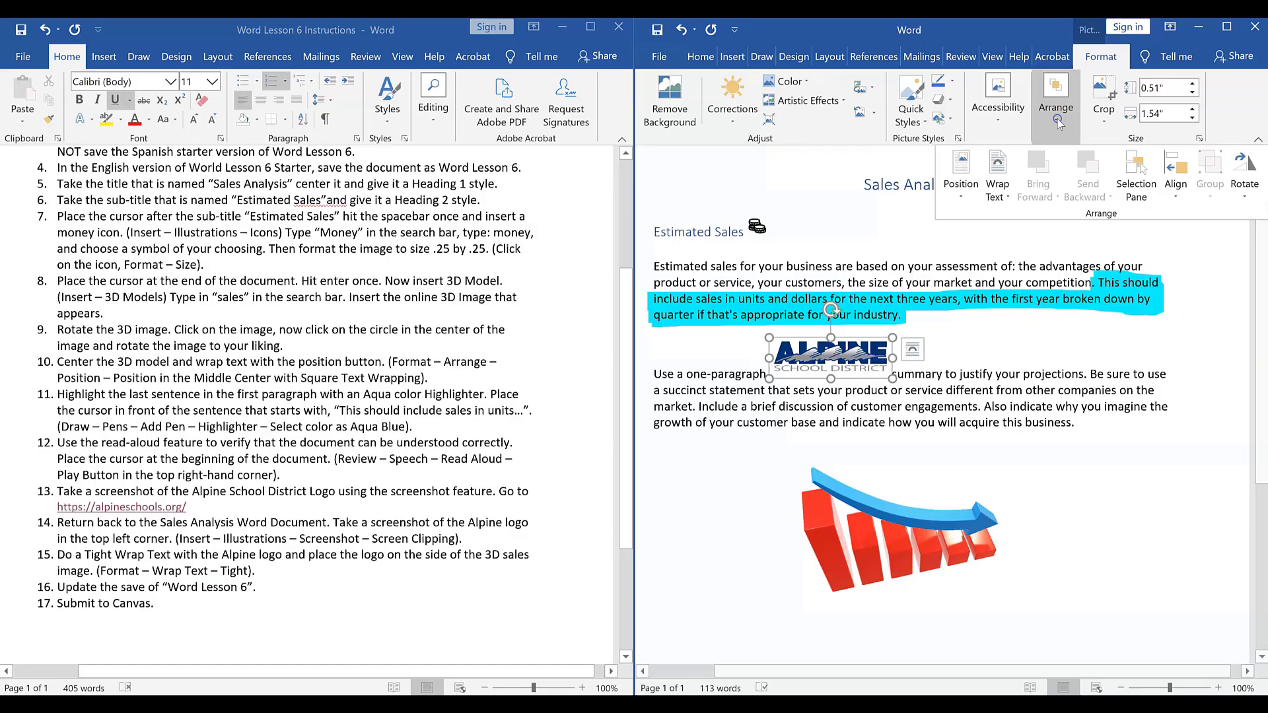
left_click(1004, 195)
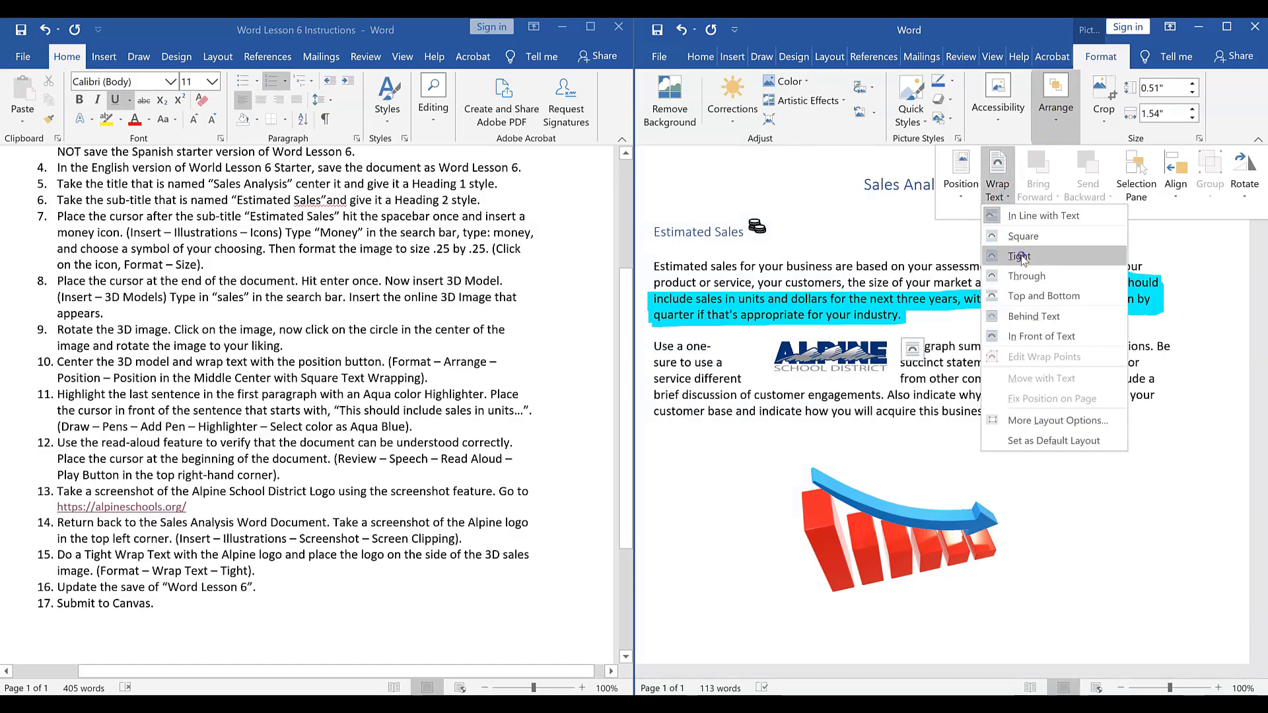
left_click(1022, 253)
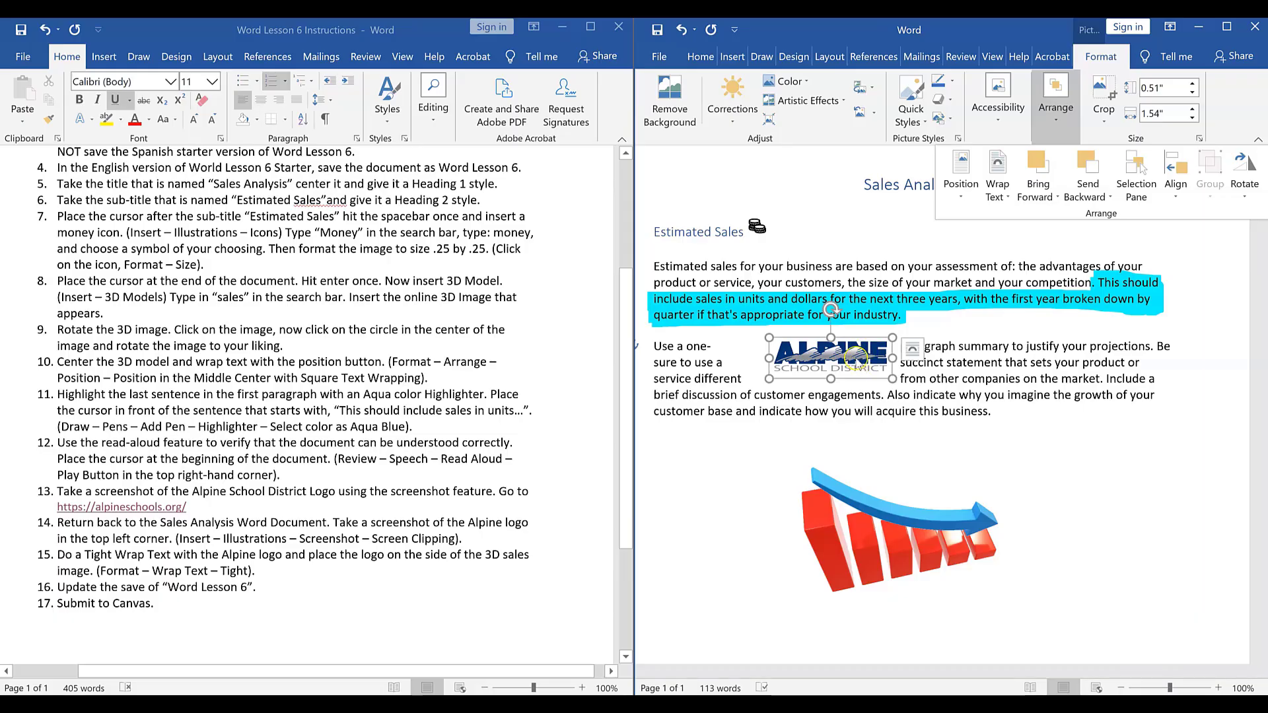
- Move the Alpine logo beside the arrow end of the 3D sales chart and save the document
left_click(856, 360)
left_click_drag(857, 359, 1107, 537)
left_click(1080, 590)
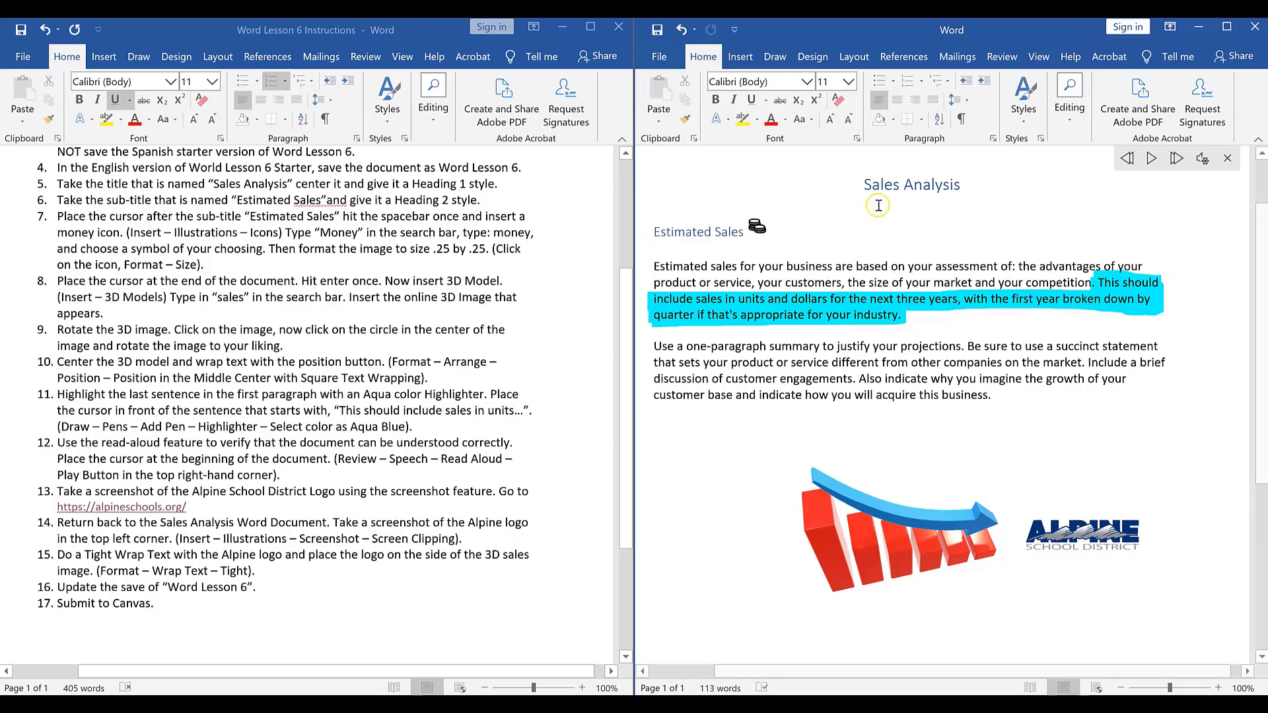
left_click(657, 30)
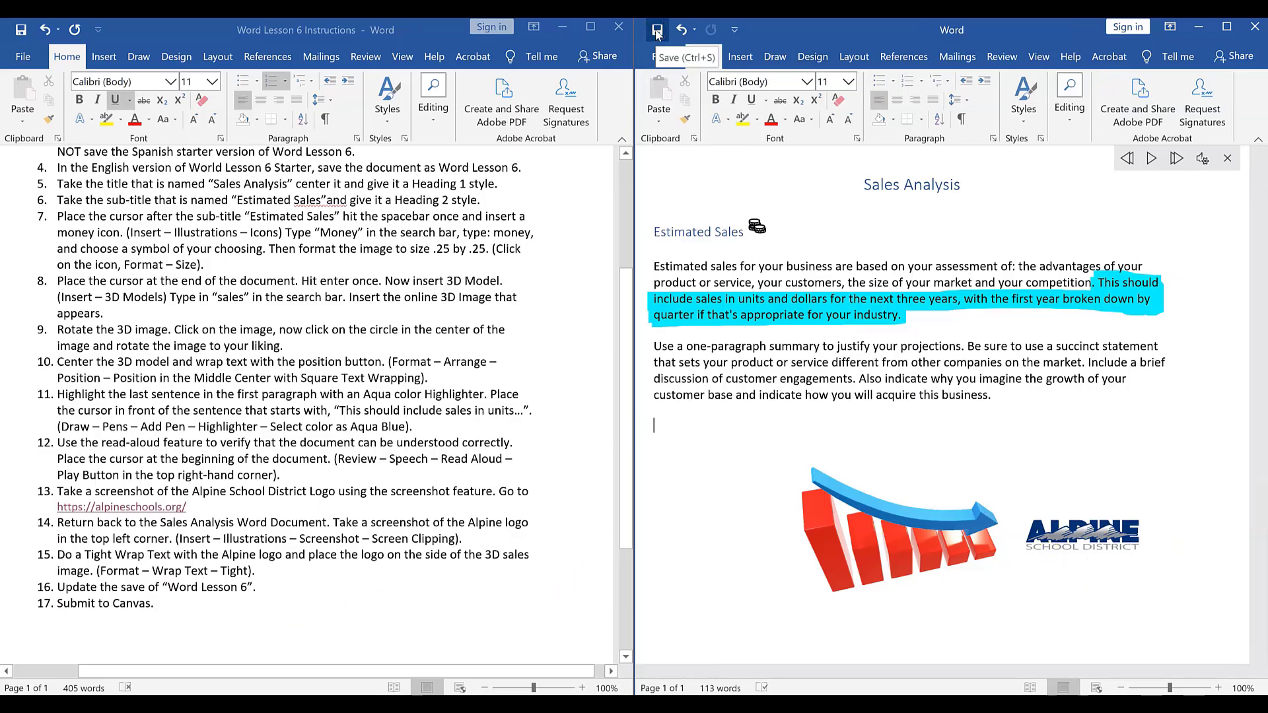
- Close the Sales Analysis document and switch to Chrome with the Word Lesson 3 Canvas assignment page
left_click(1225, 27)
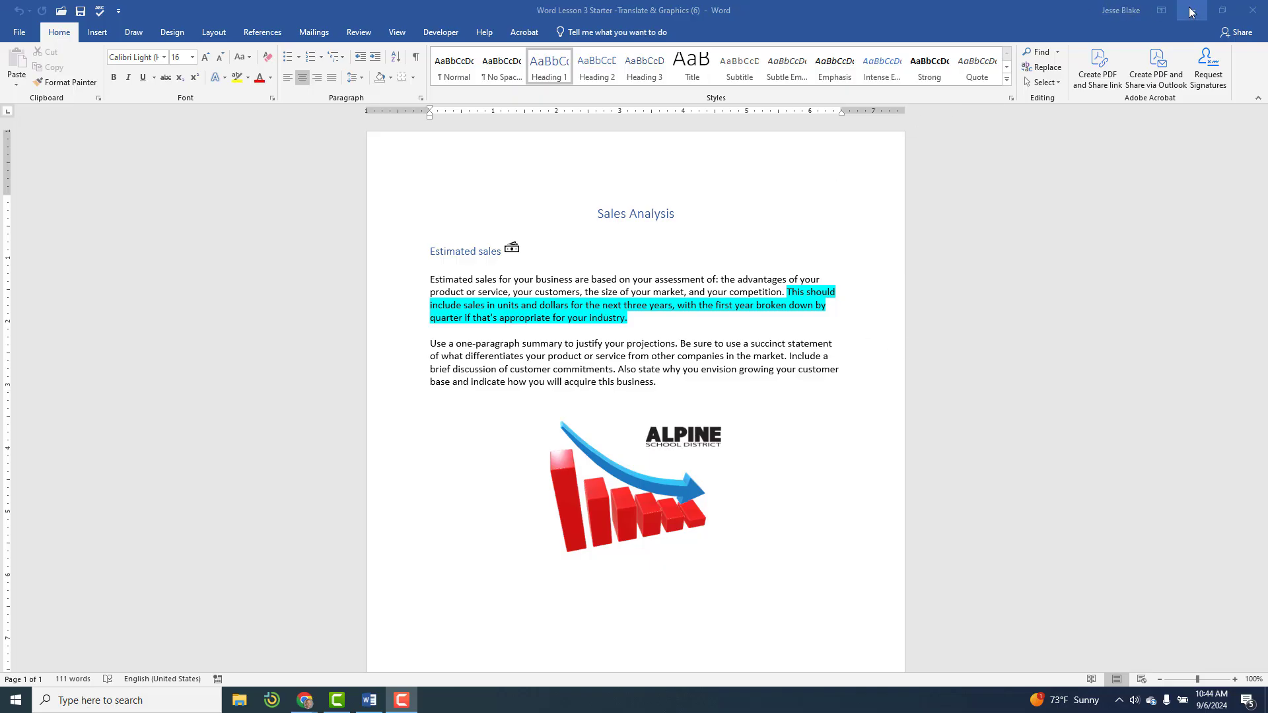
left_click(1259, 8)
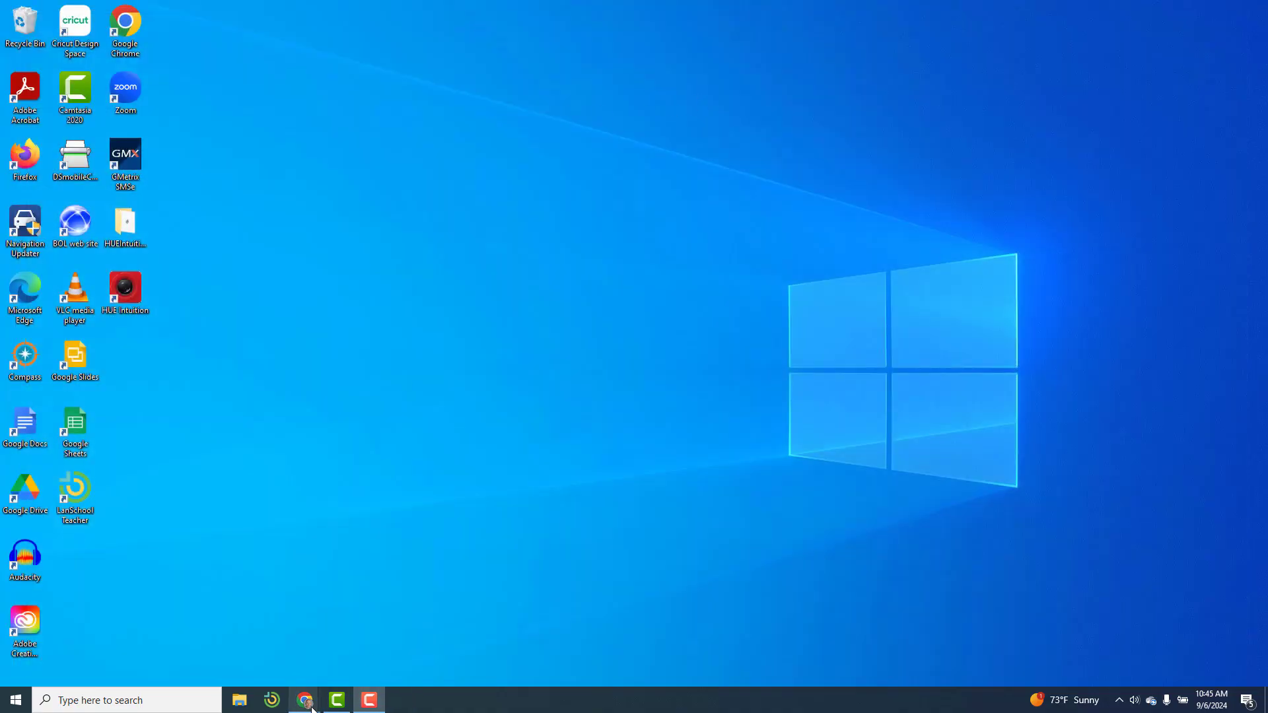
mouse_move(312, 708)
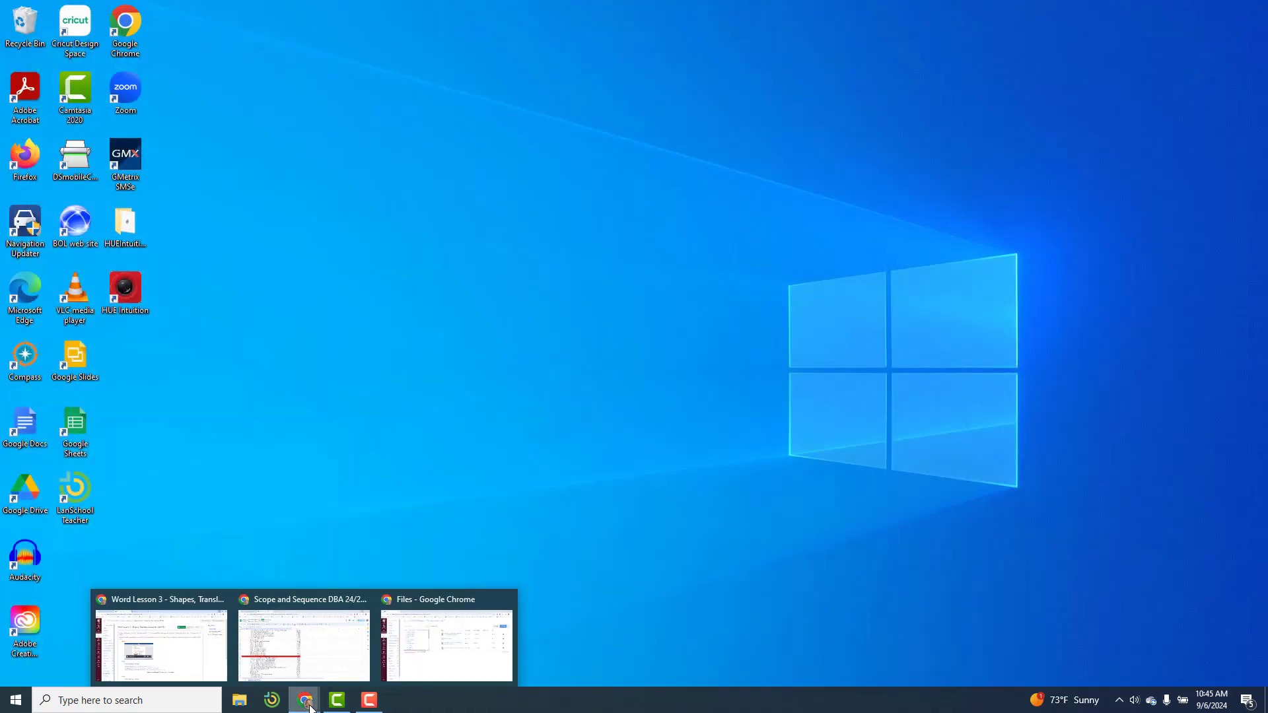
left_click(166, 664)
- Open the downloaded Word Lesson 3 Part #2 document and enable editing
scroll(553, 442, "down", 5)
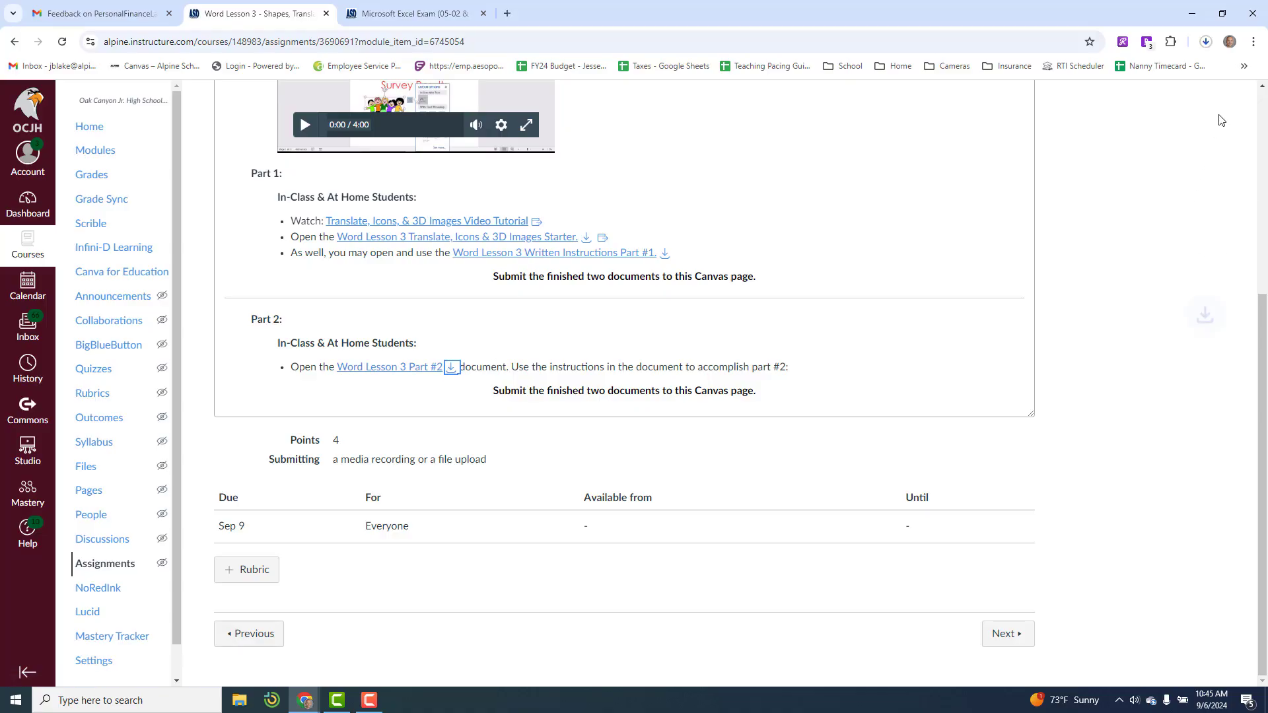
left_click(1193, 79)
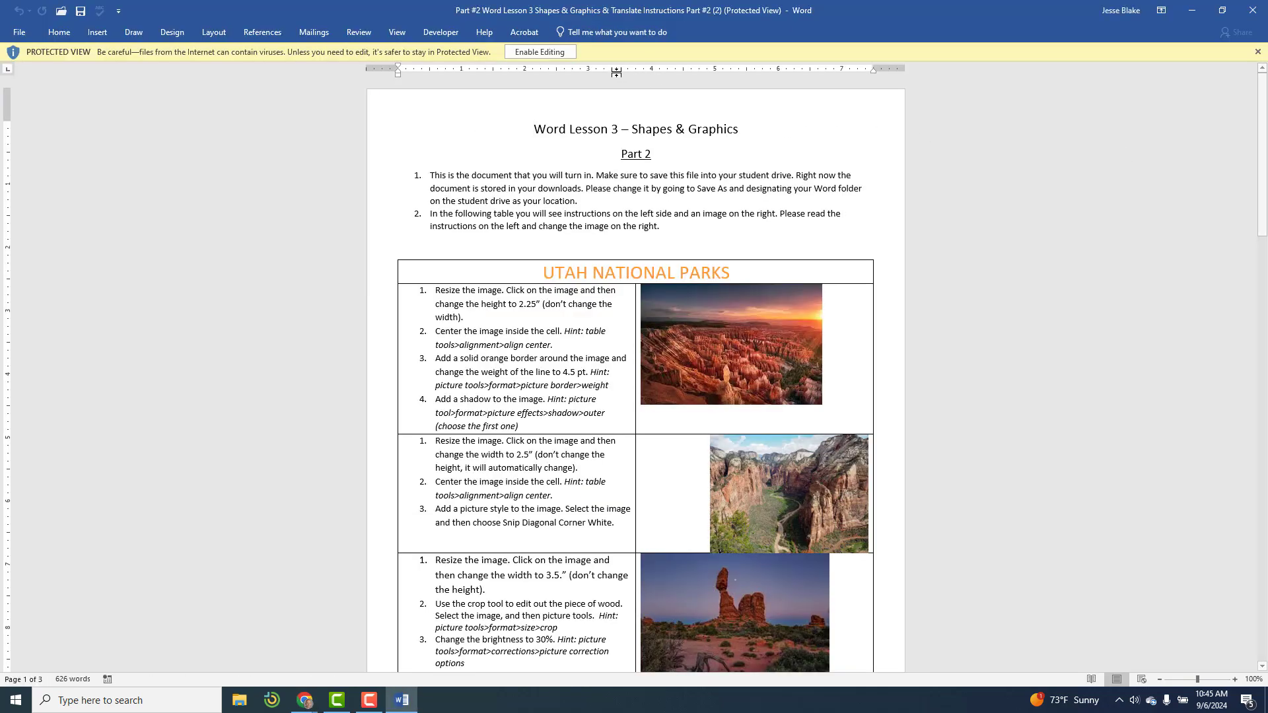
left_click(565, 57)
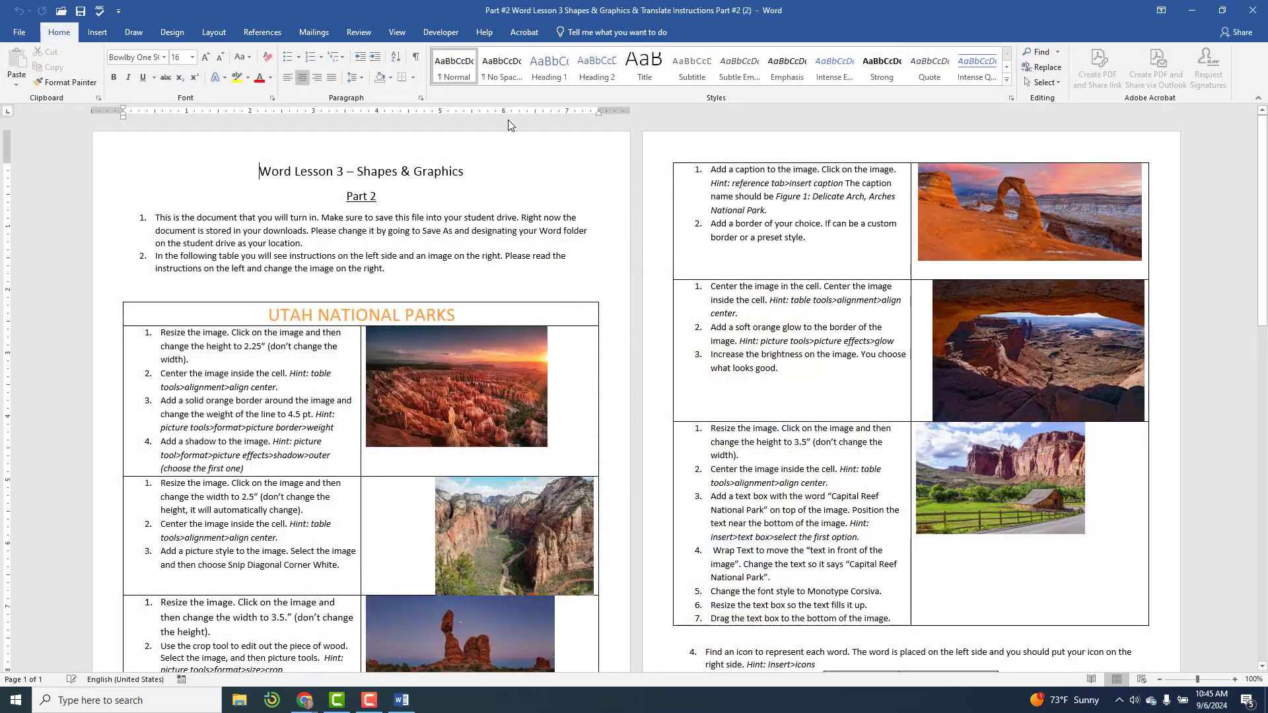
- Skim the whole Part 2 document, from the Utah National Parks table to the shape drawing area, and return to its beginning
scroll(220, 275, "down", 2)
scroll(502, 297, "down", 4)
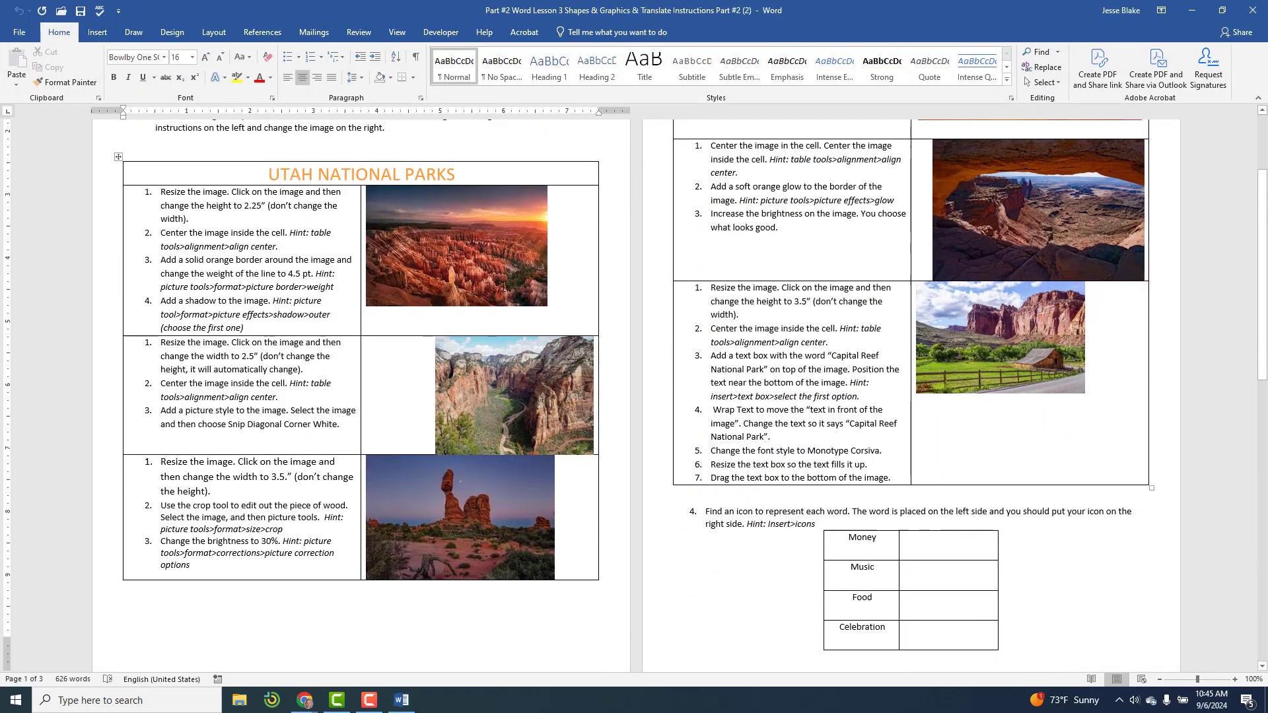
scroll(998, 407, "up", 3)
scroll(975, 407, "down", 4)
scroll(975, 406, "down", 15)
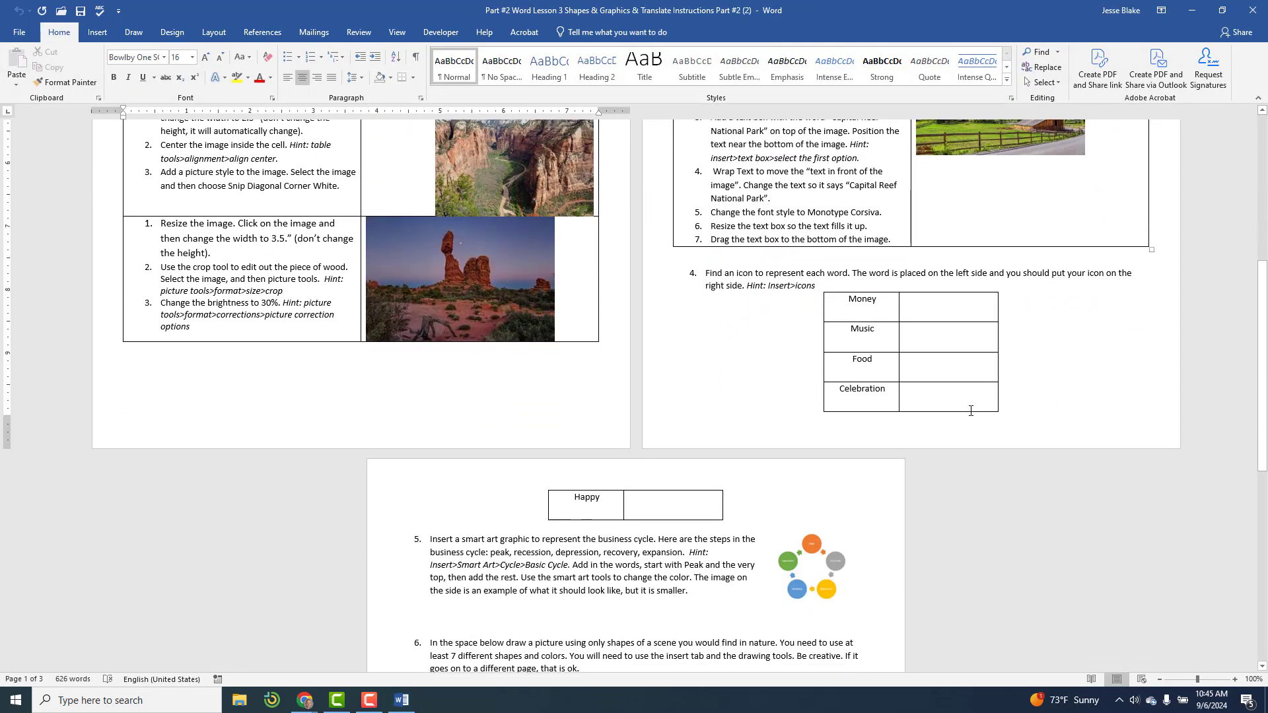
scroll(442, 365, "up", 4)
scroll(441, 366, "up", 2)
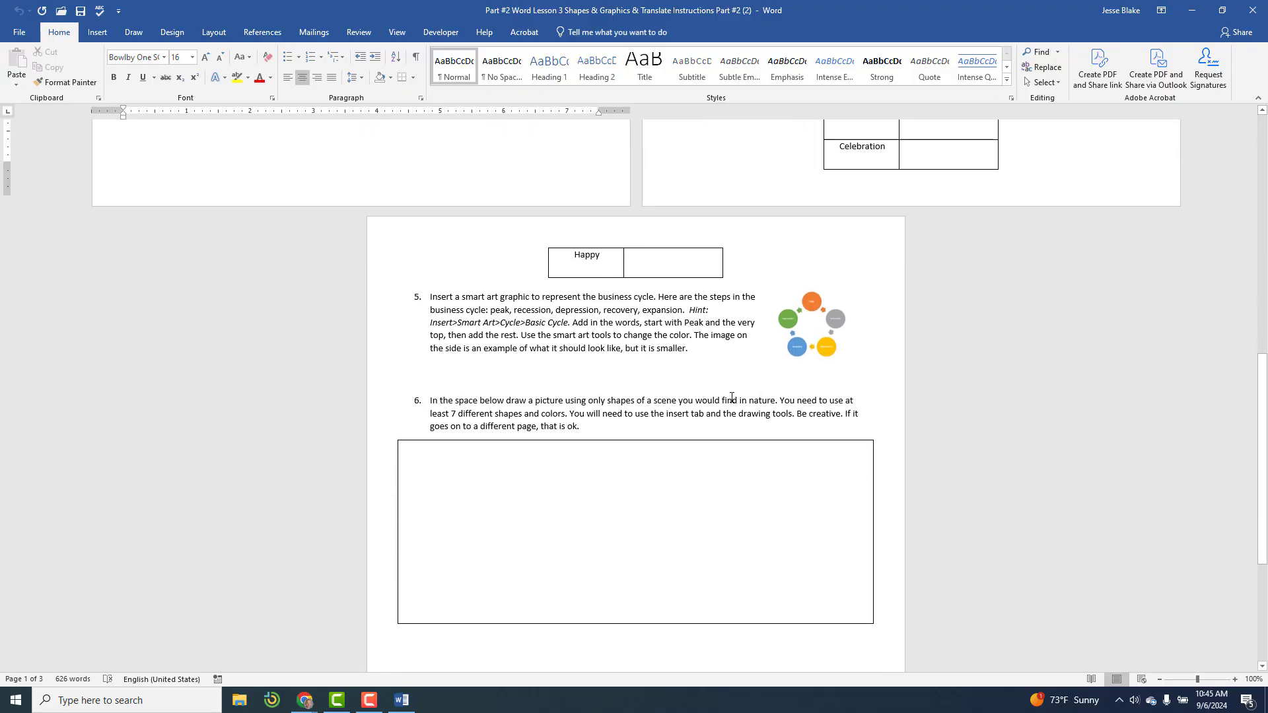
scroll(753, 355, "down", 1)
scroll(428, 385, "up", 12)
scroll(354, 392, "up", 3)
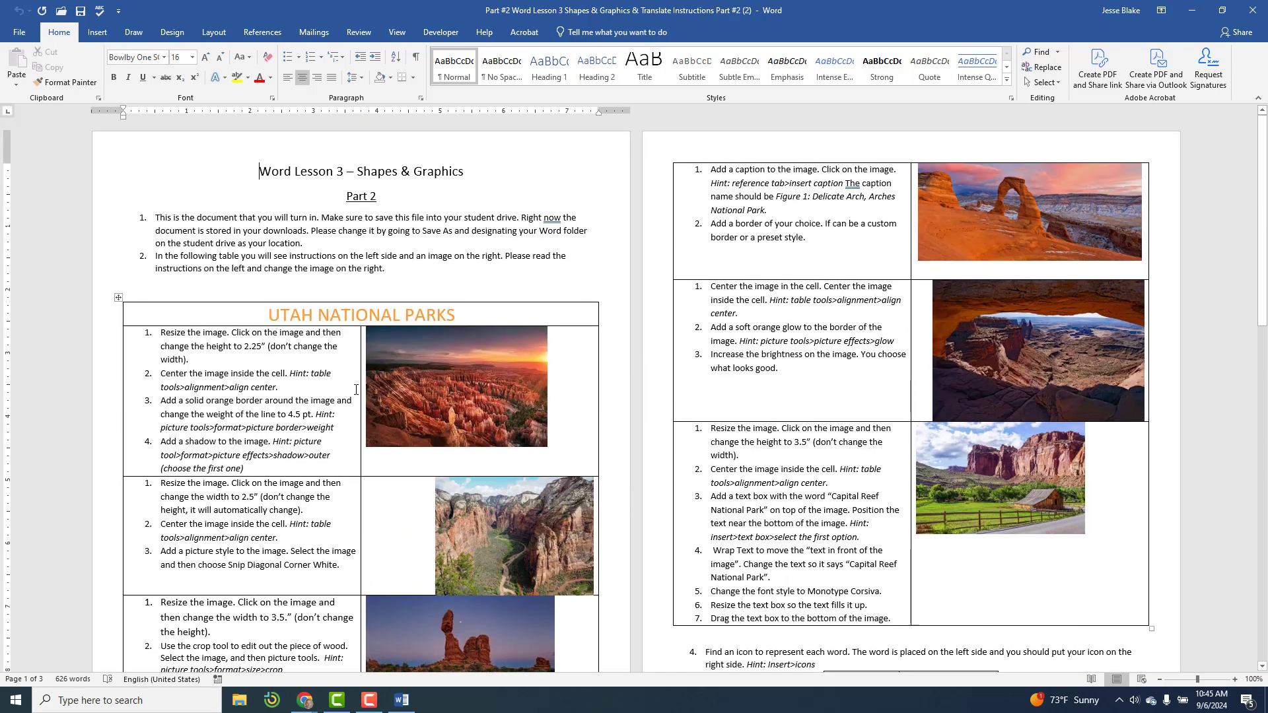
- Select the instructions beside the first and second Utah National Parks images in turn to review them
left_click_drag(312, 464, 161, 332)
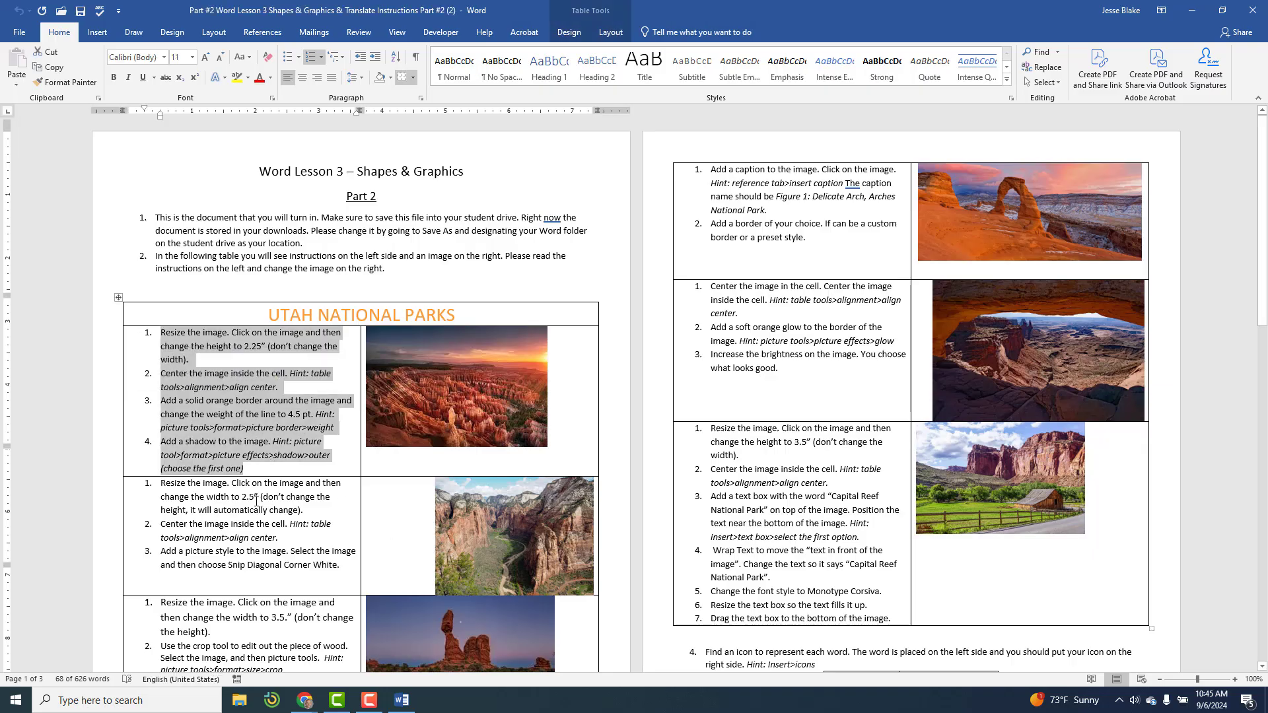
scroll(259, 504, "down", 1)
left_click(170, 466)
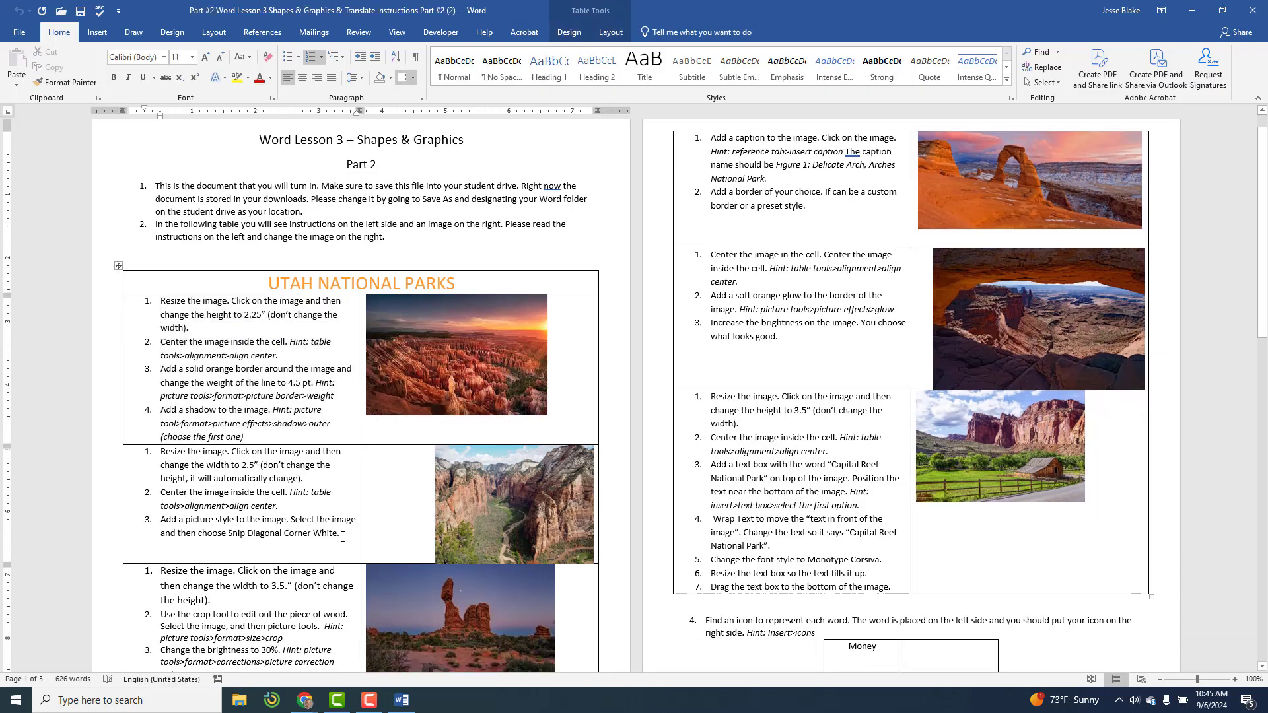
left_click_drag(342, 536, 160, 465)
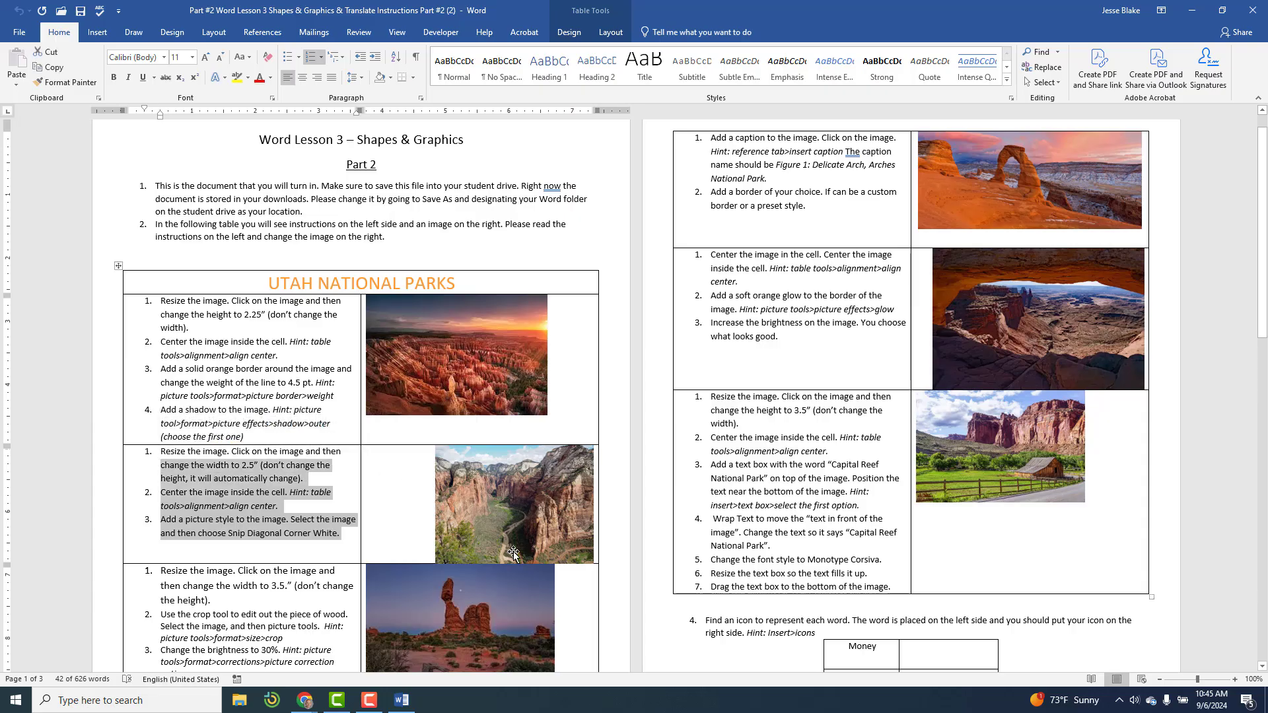
- Review items 4 to 6 of the Part 2 document: the icon table, the business cycle SmartArt and the nature scene drawing
scroll(852, 404, "down", 3)
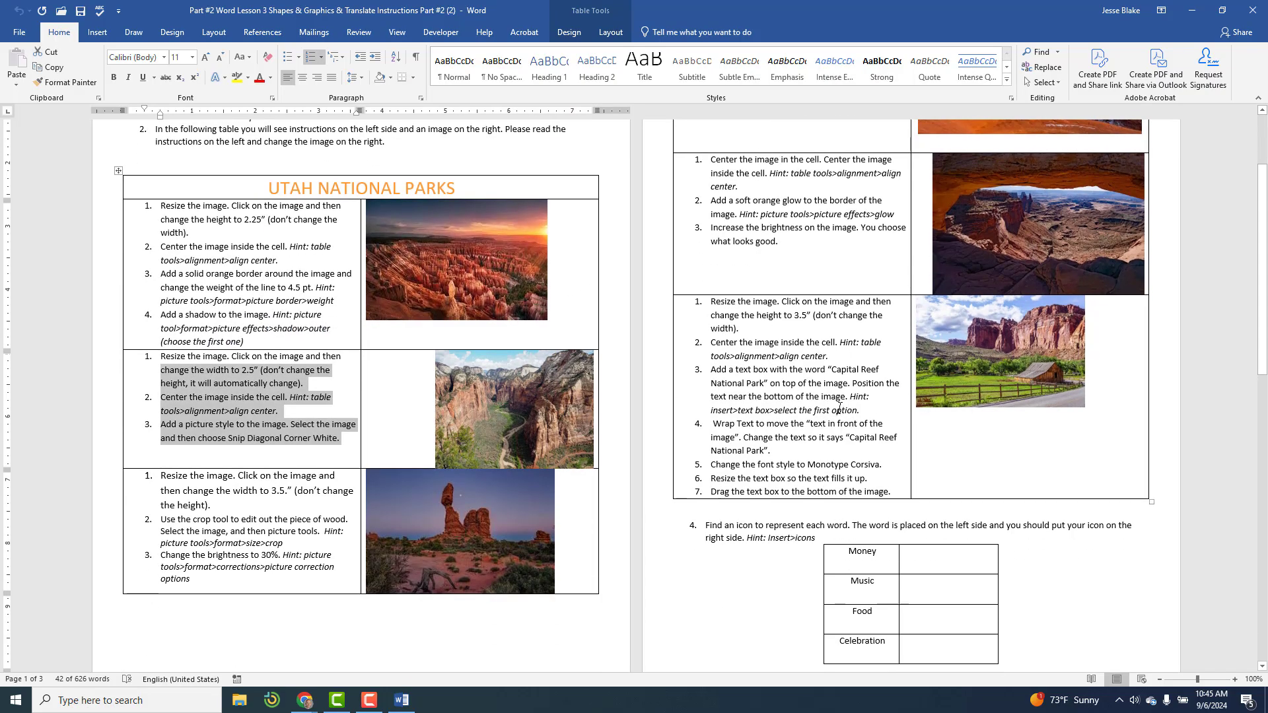
scroll(852, 428, "down", 4)
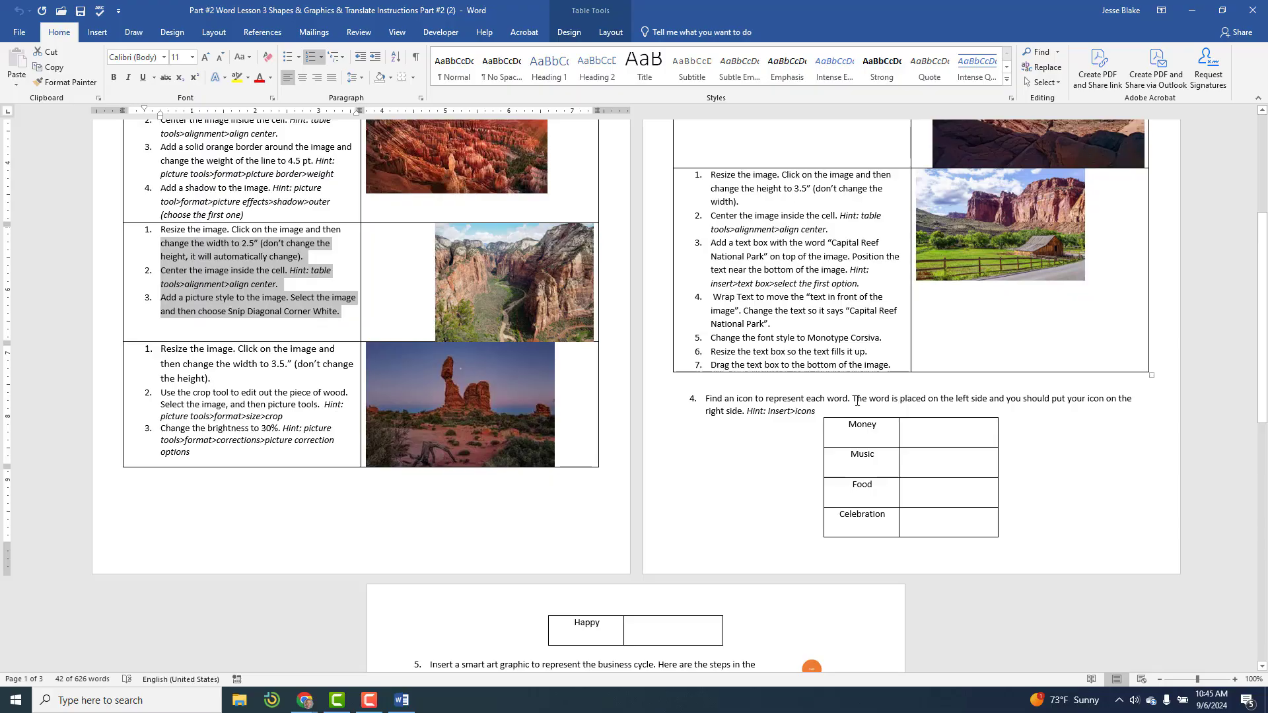
left_click(857, 400)
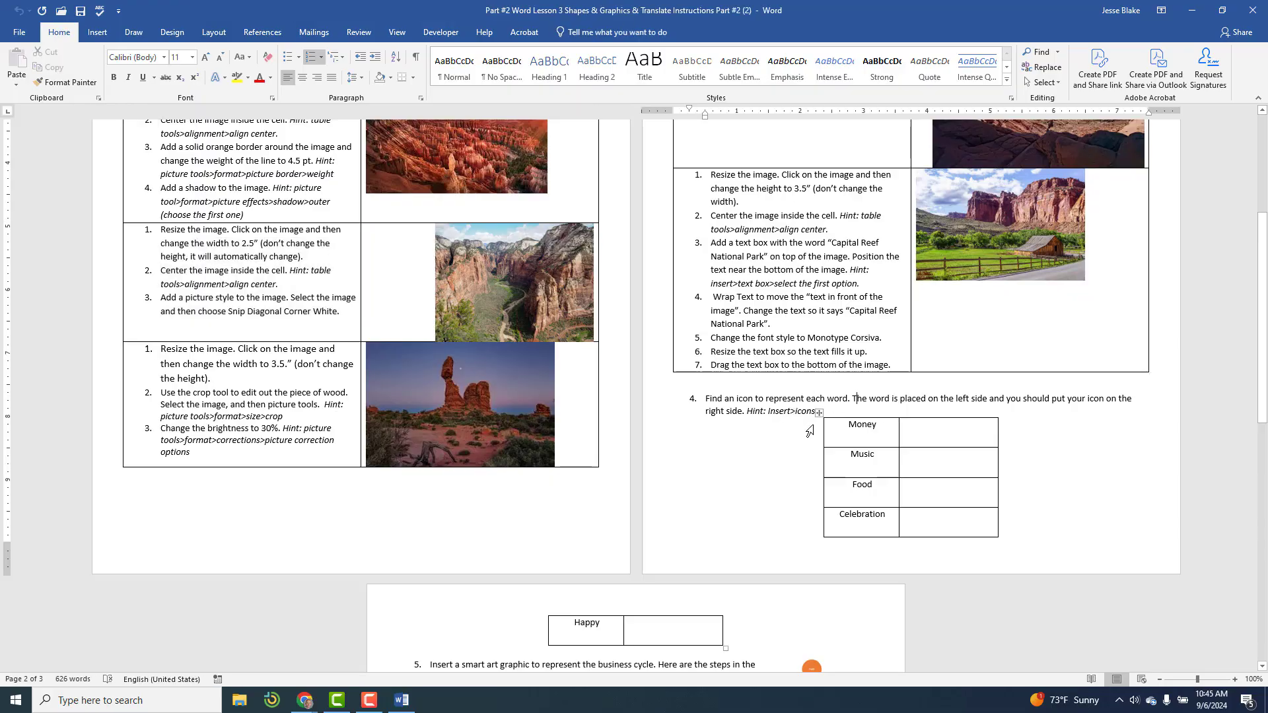
left_click_drag(850, 399, 885, 414)
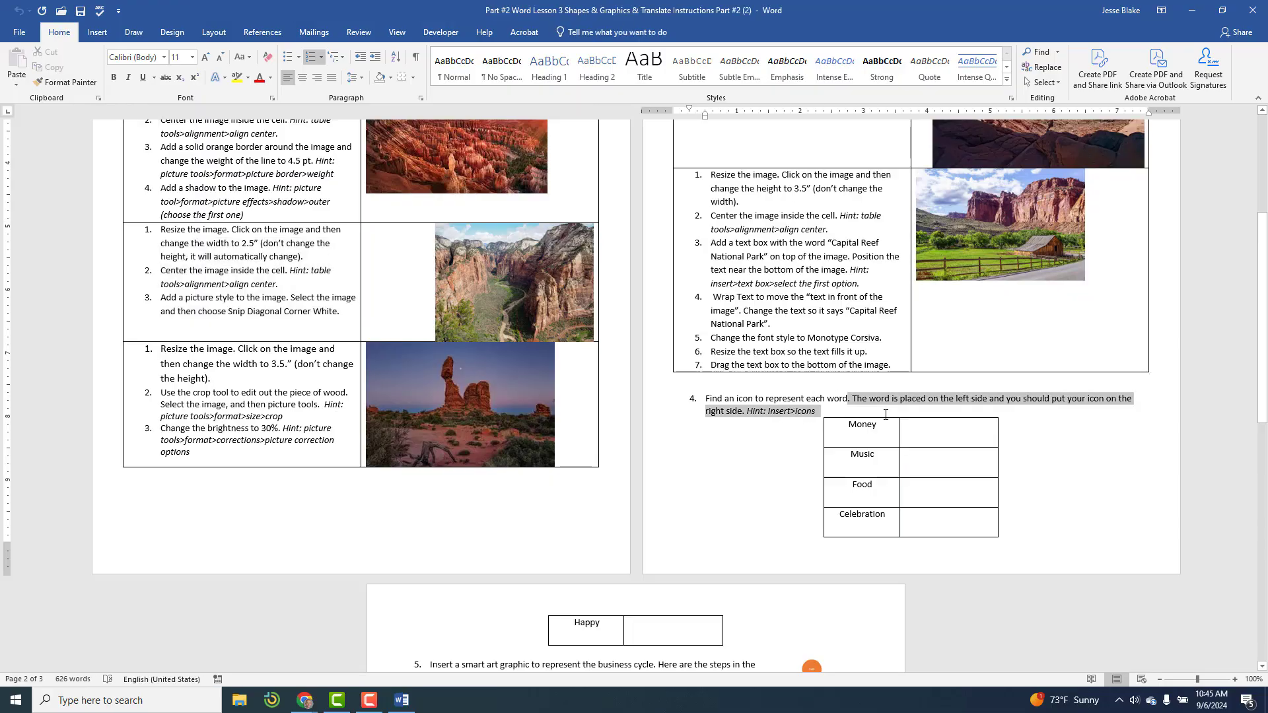
scroll(751, 461, "down", 6)
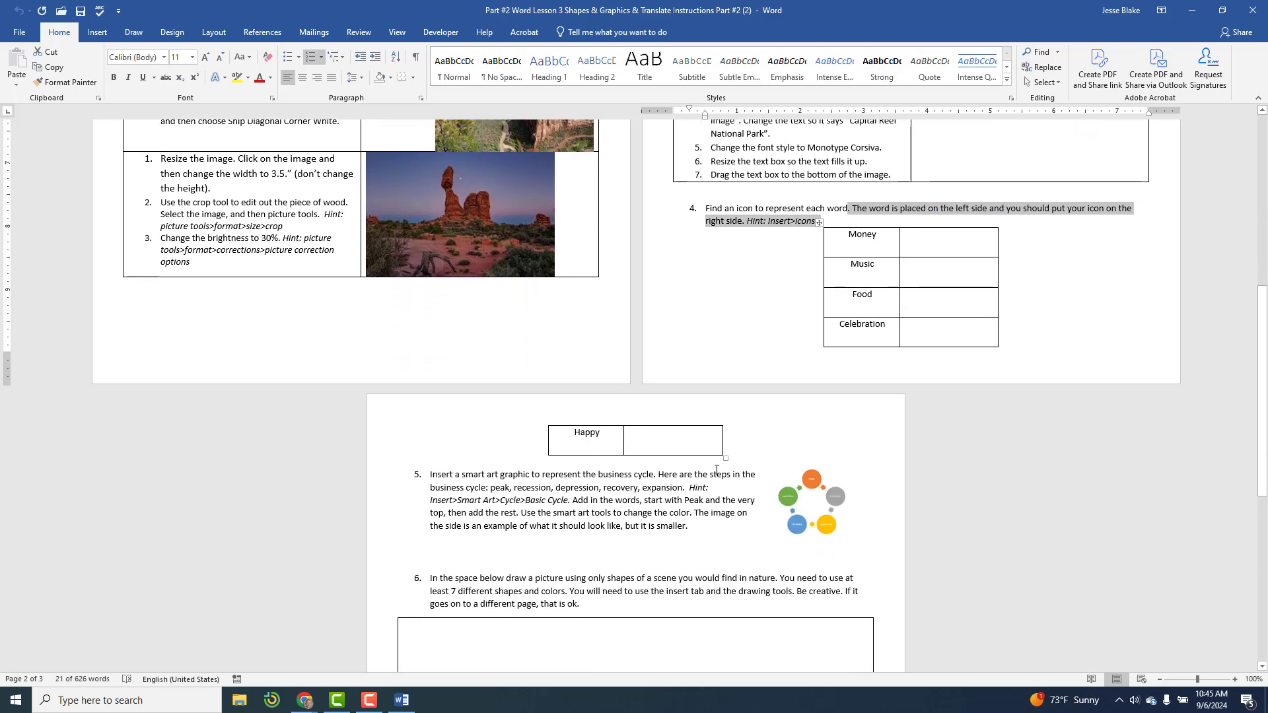
scroll(717, 470, "down", 8)
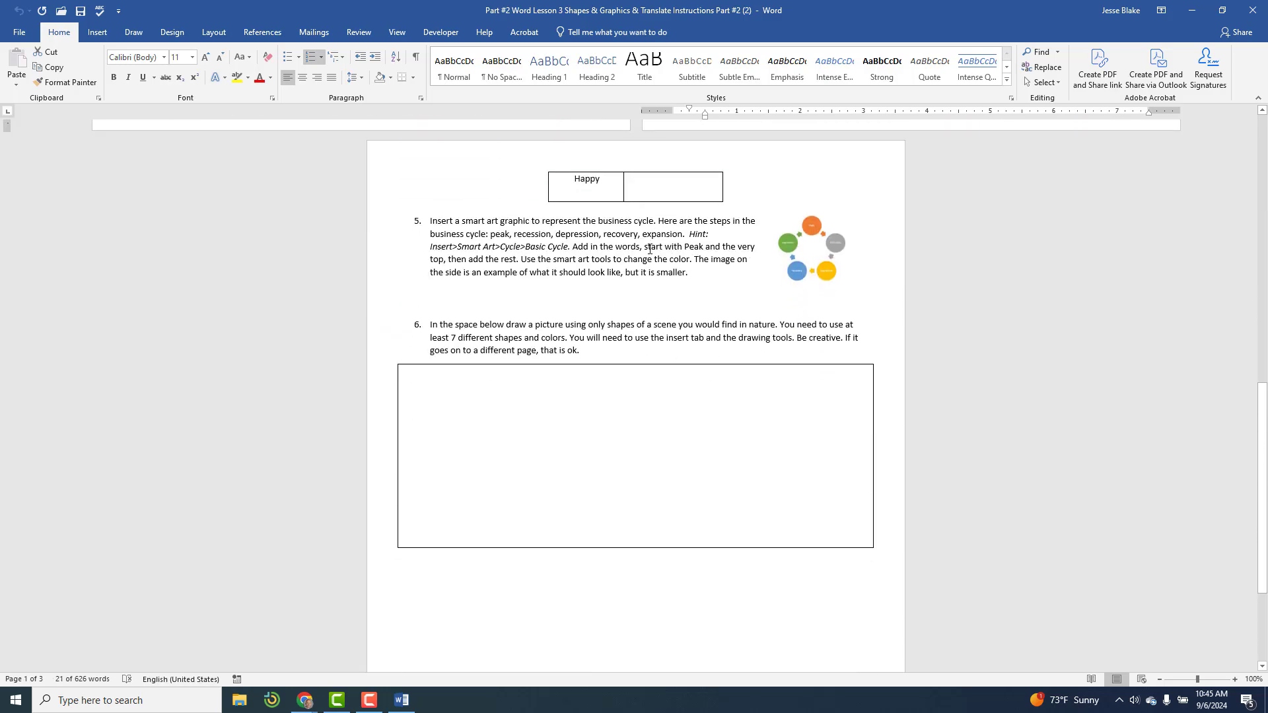
scroll(709, 334, "down", 5)
scroll(630, 317, "up", 7)
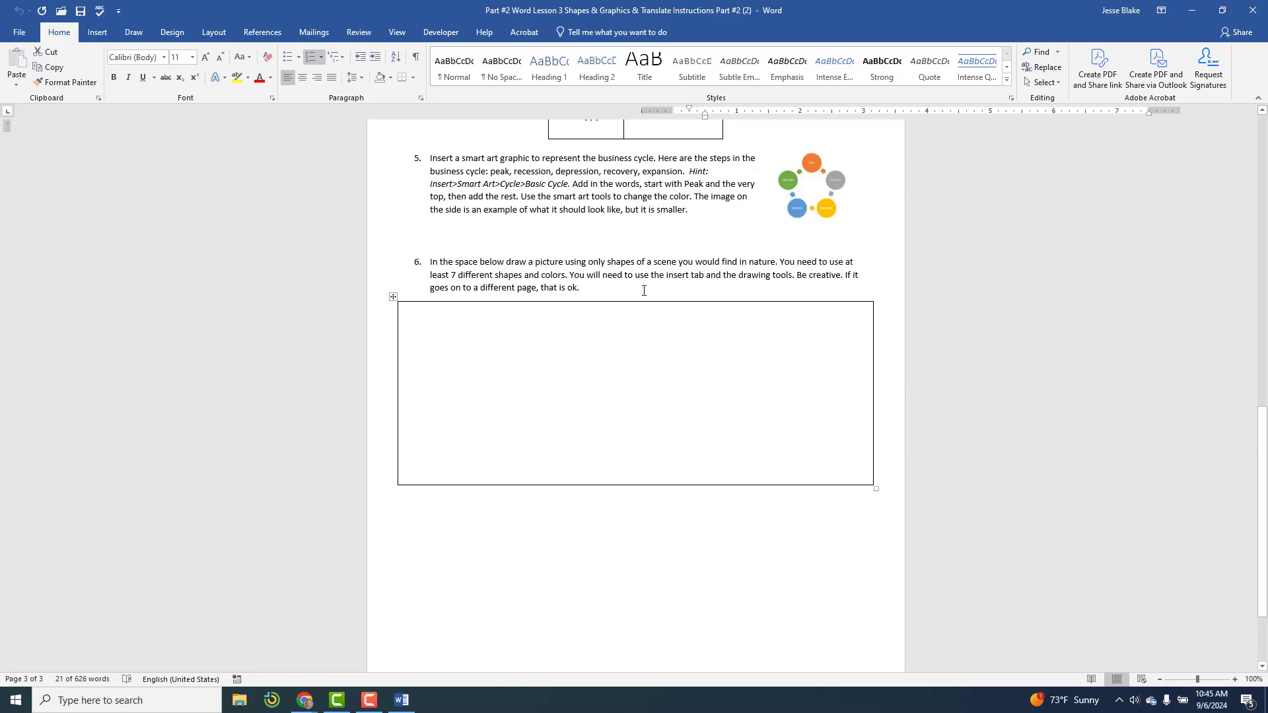
scroll(589, 323, "down", 8)
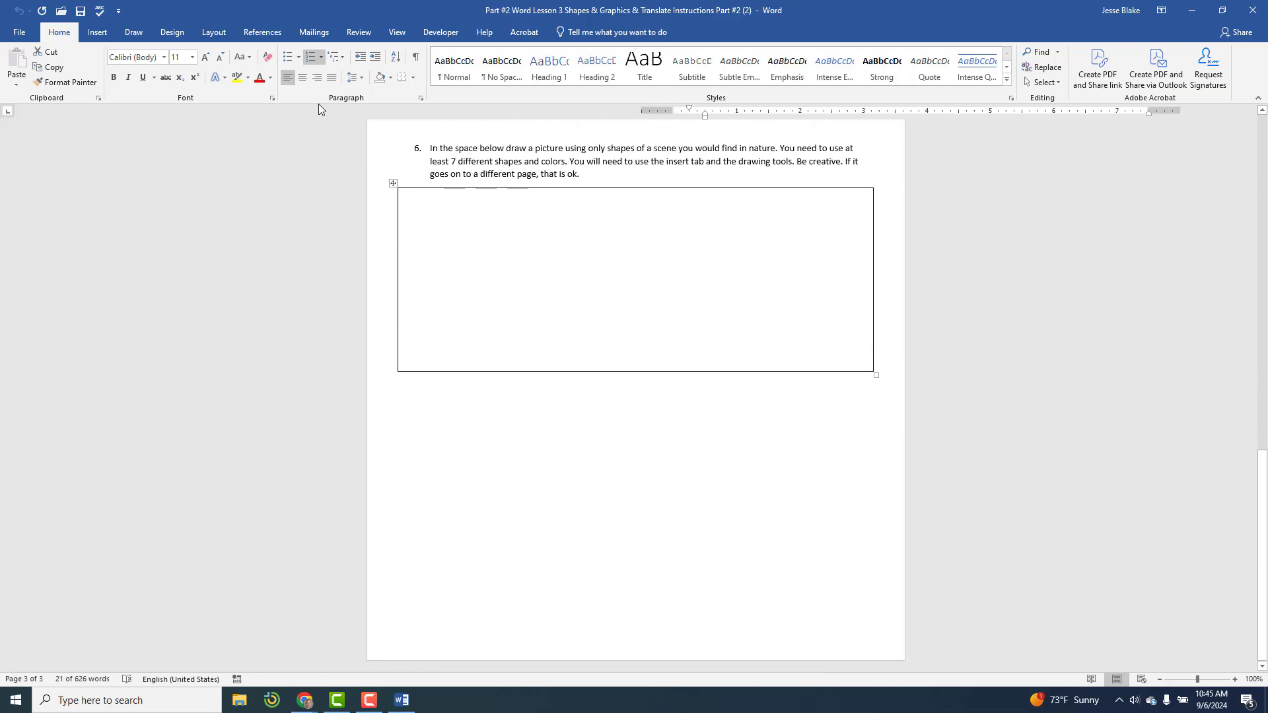
- Close the Part 2 document and return to the beginning of the Word Lesson 3 assignment page in Canvas
left_click(1251, 11)
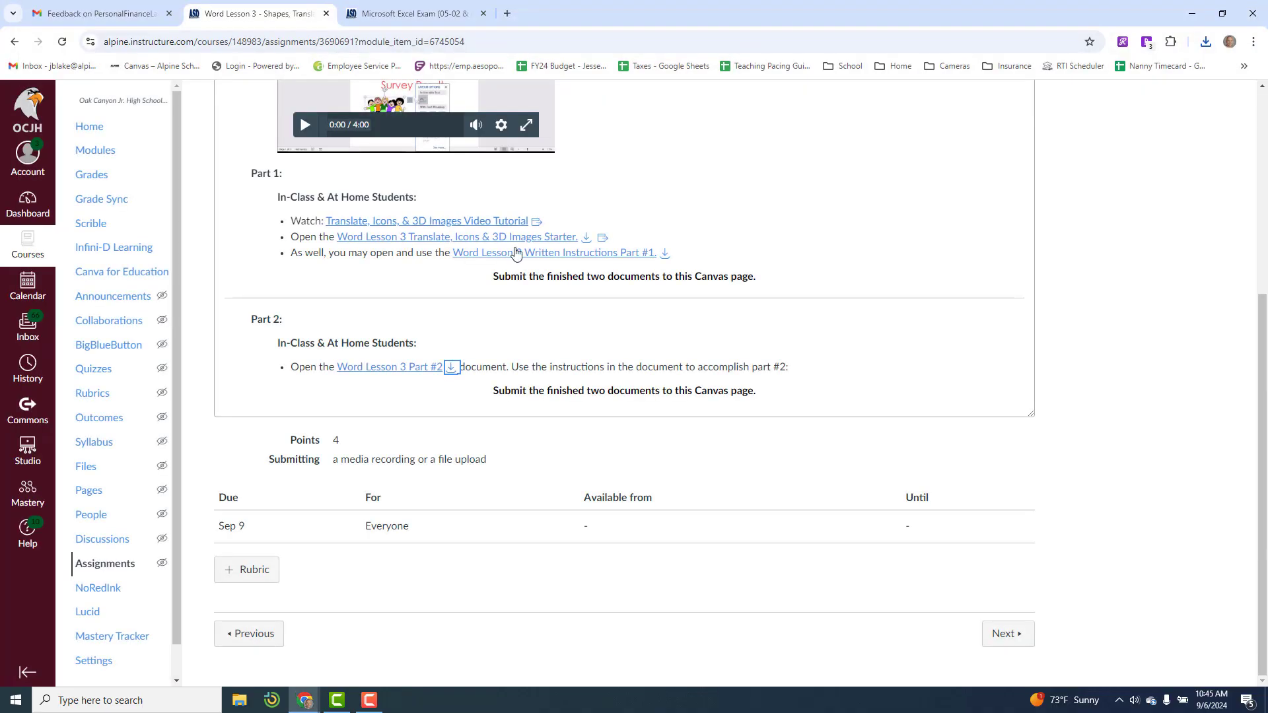
scroll(760, 356, "up", 3)
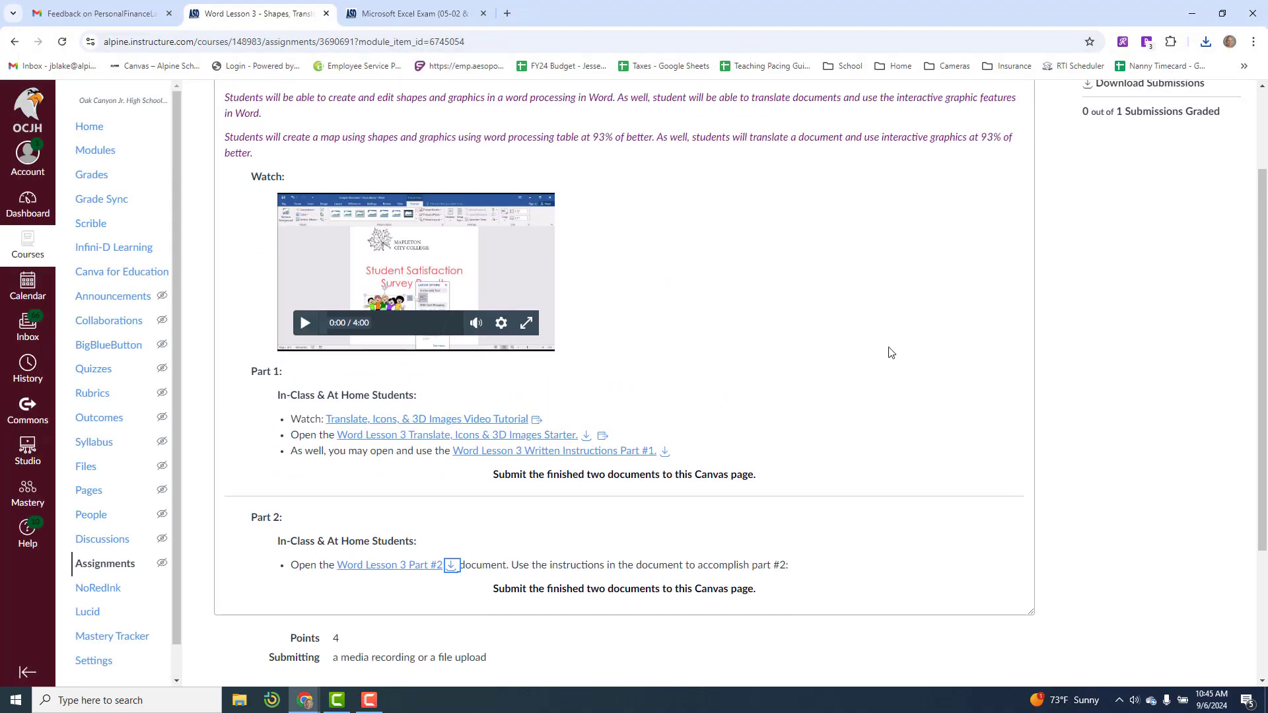
scroll(890, 352, "up", 2)
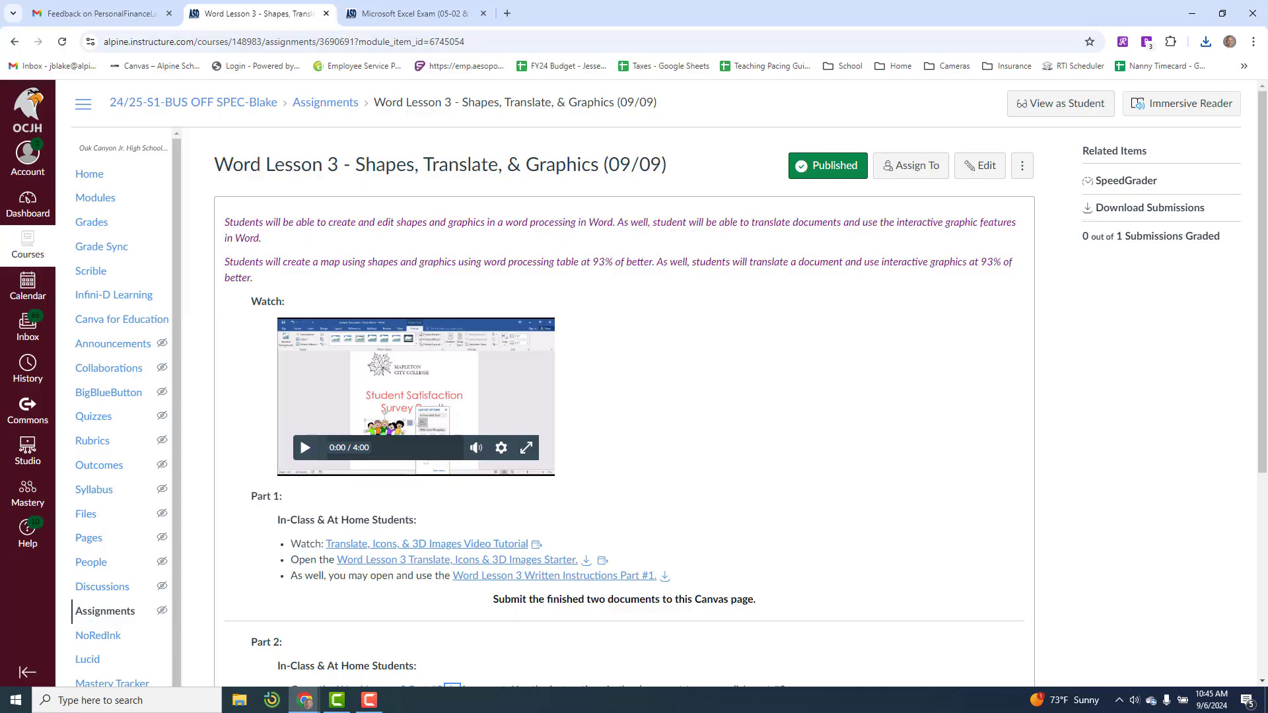